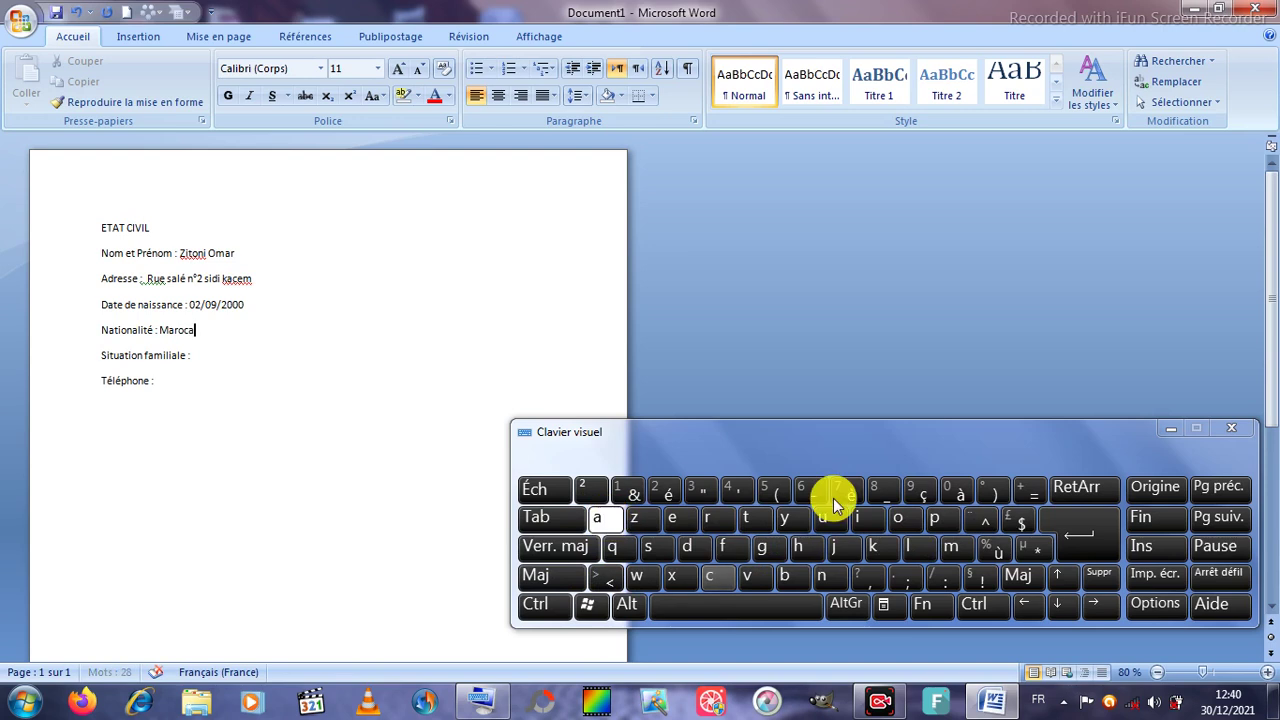
Step: Complete the nationality as Marocain and enter Célibataire for Situation familiale
{"action": "left_click", "coordinate": [864, 517]}
{"action": "left_click", "coordinate": [829, 577]}
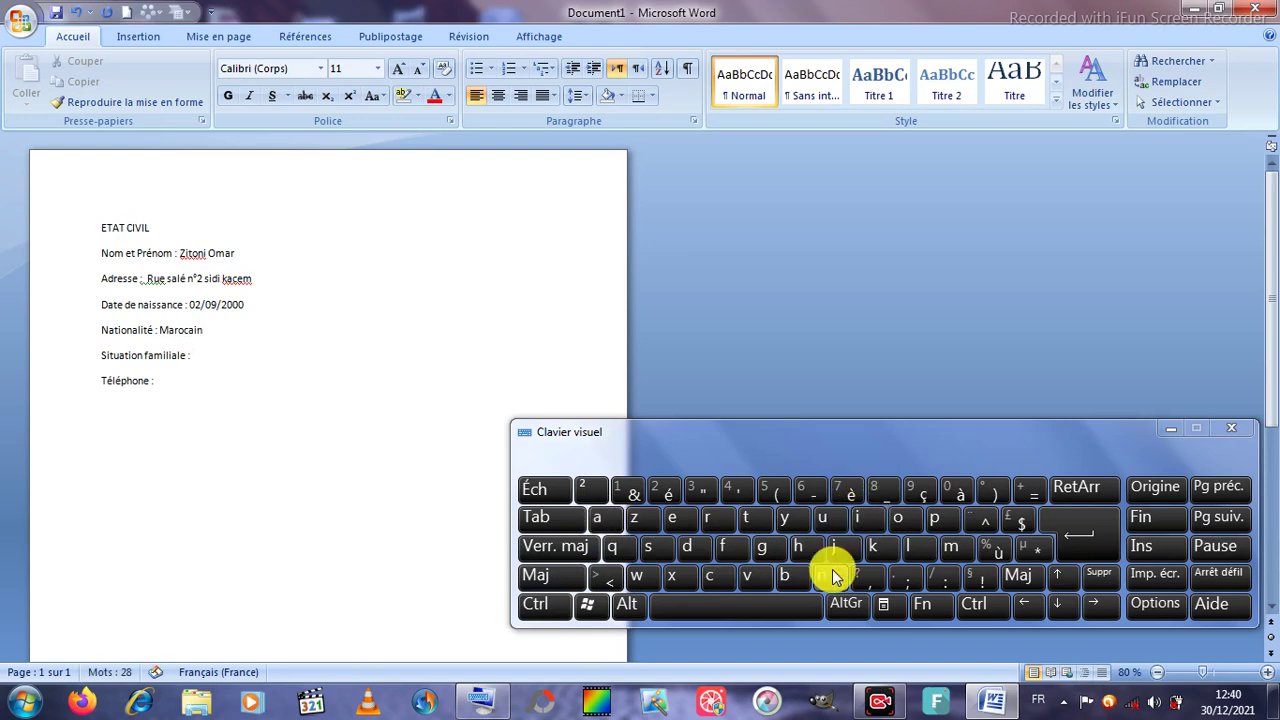
{"action": "left_click", "coordinate": [557, 546]}
{"action": "left_click", "coordinate": [714, 576]}
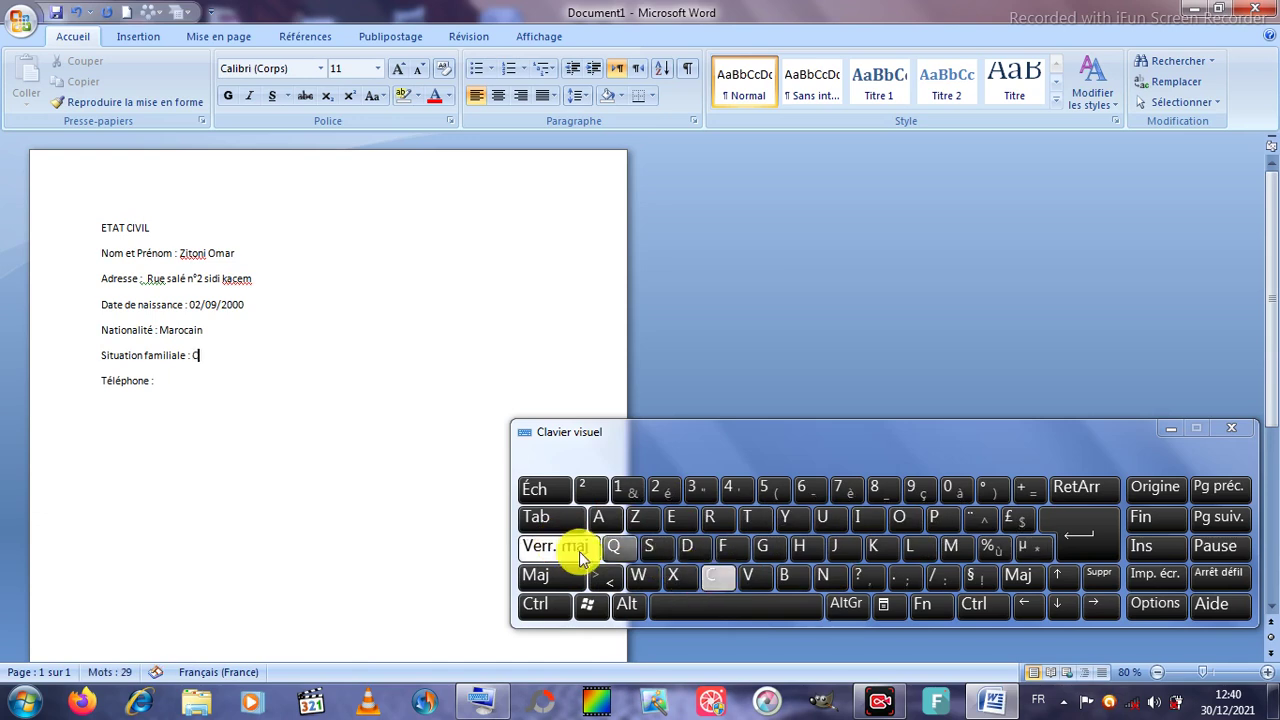
{"action": "left_click", "coordinate": [573, 551]}
{"action": "left_click", "coordinate": [666, 490]}
{"action": "left_click", "coordinate": [918, 549]}
{"action": "left_click", "coordinate": [859, 516]}
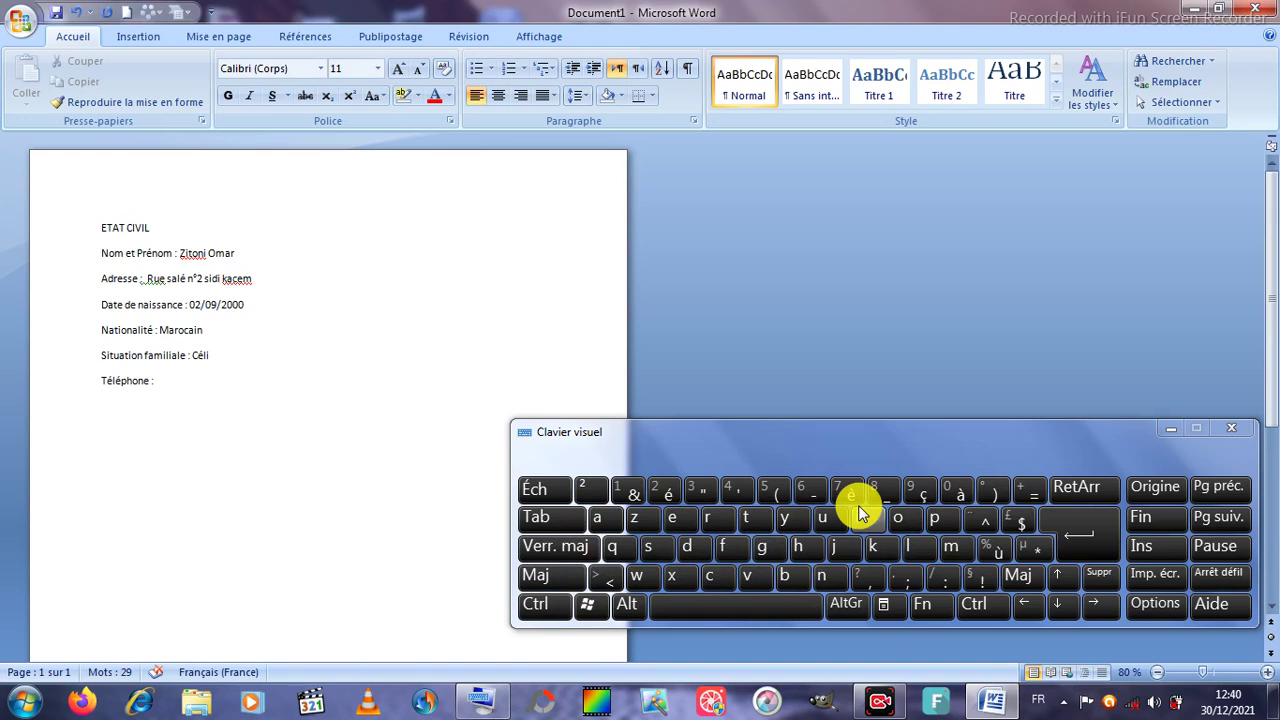
{"action": "left_click", "coordinate": [785, 576]}
{"action": "left_click", "coordinate": [605, 522]}
{"action": "left_click", "coordinate": [757, 517]}
{"action": "left_click", "coordinate": [607, 517]}
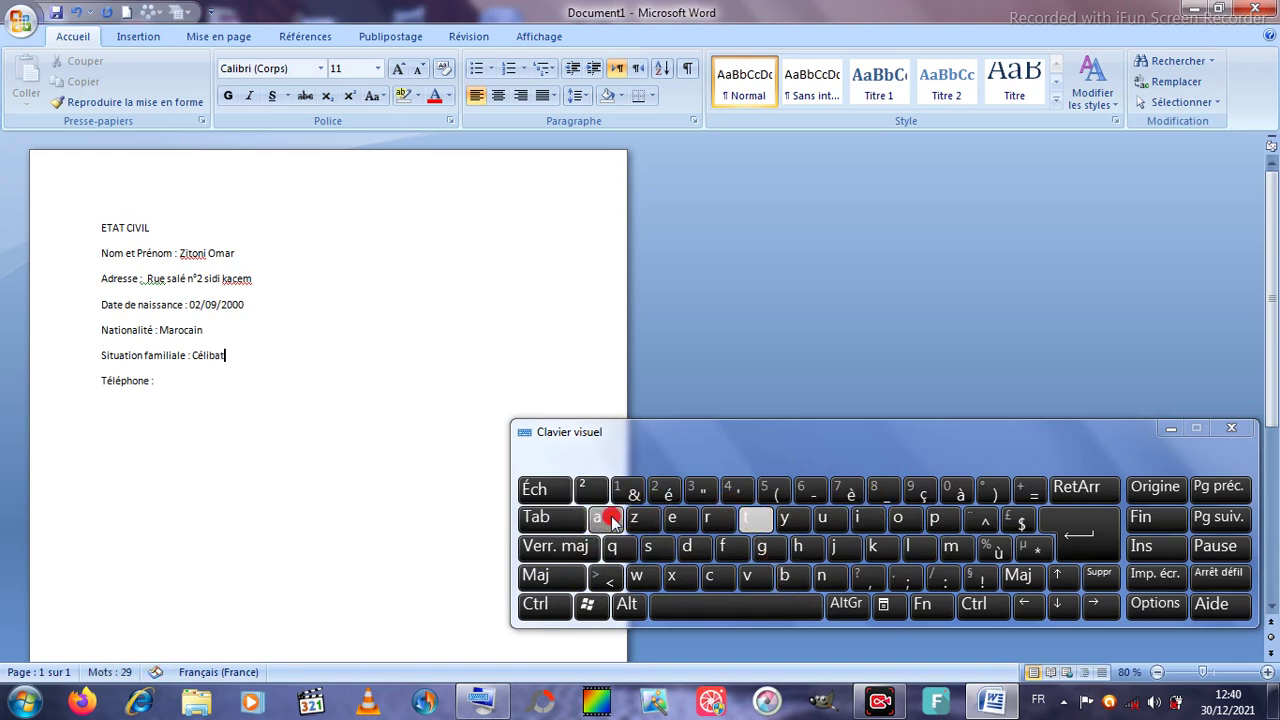
{"action": "left_click", "coordinate": [862, 517]}
{"action": "left_click", "coordinate": [708, 518]}
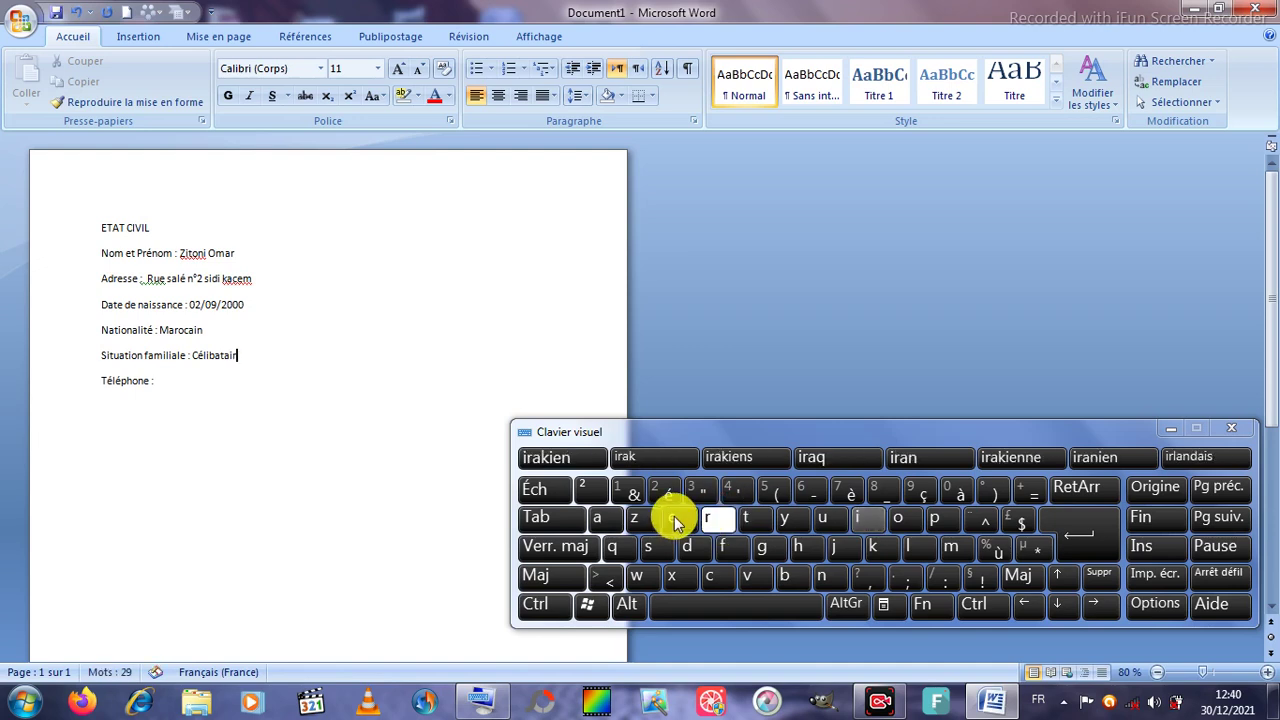
{"action": "left_click", "coordinate": [675, 520]}
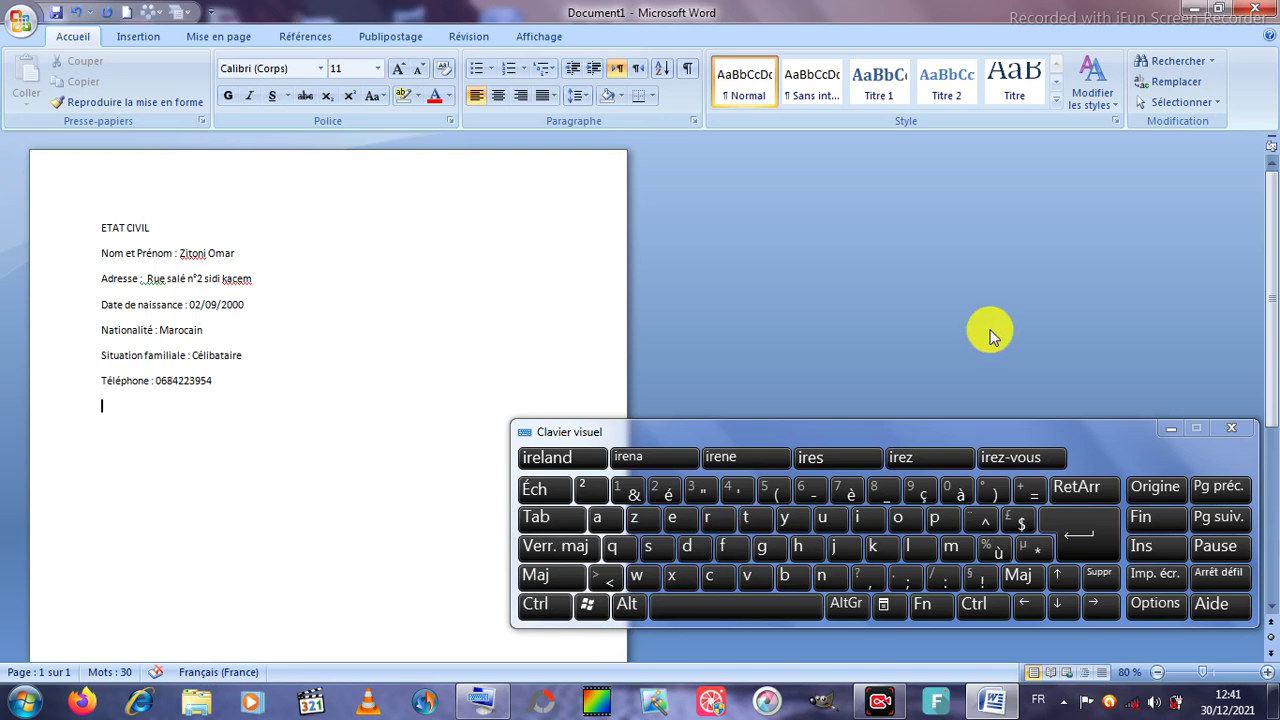
Step: Insert a SmartArt graphic with the Zone de liste verticale layout below the Téléphone line
{"action": "left_click", "coordinate": [1170, 429]}
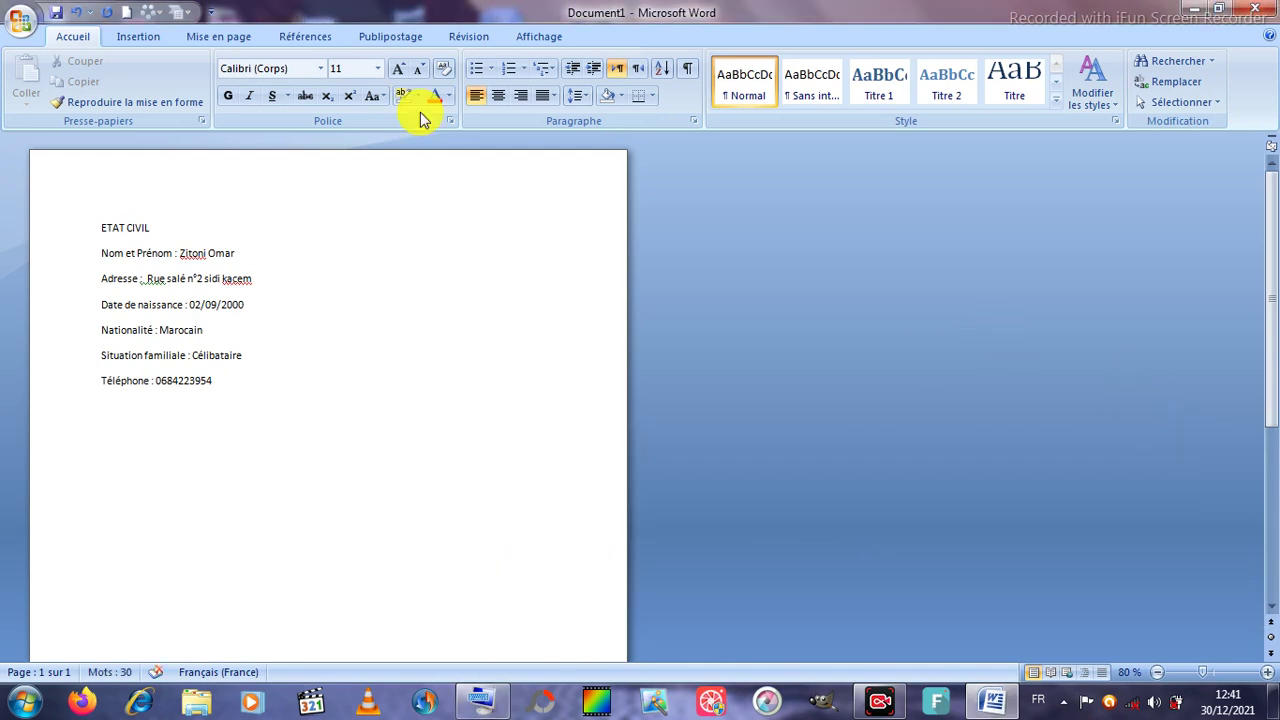
{"action": "left_click", "coordinate": [135, 38]}
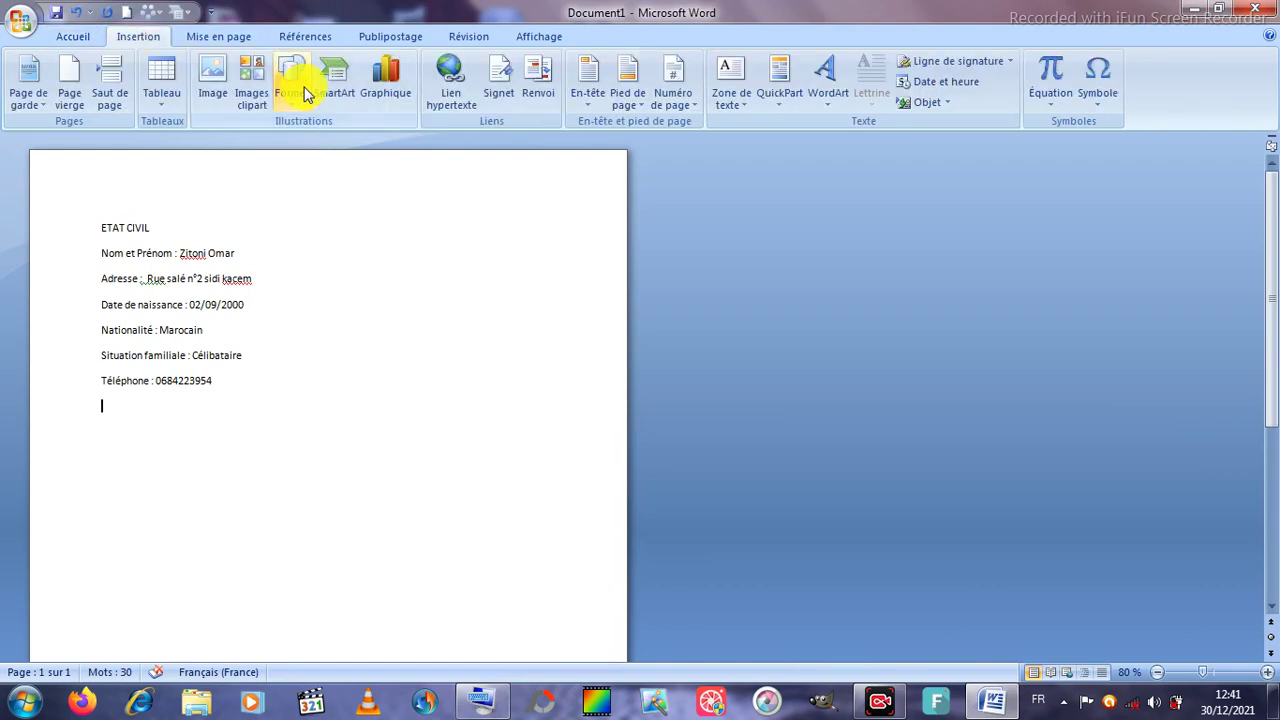
{"action": "left_click", "coordinate": [334, 82]}
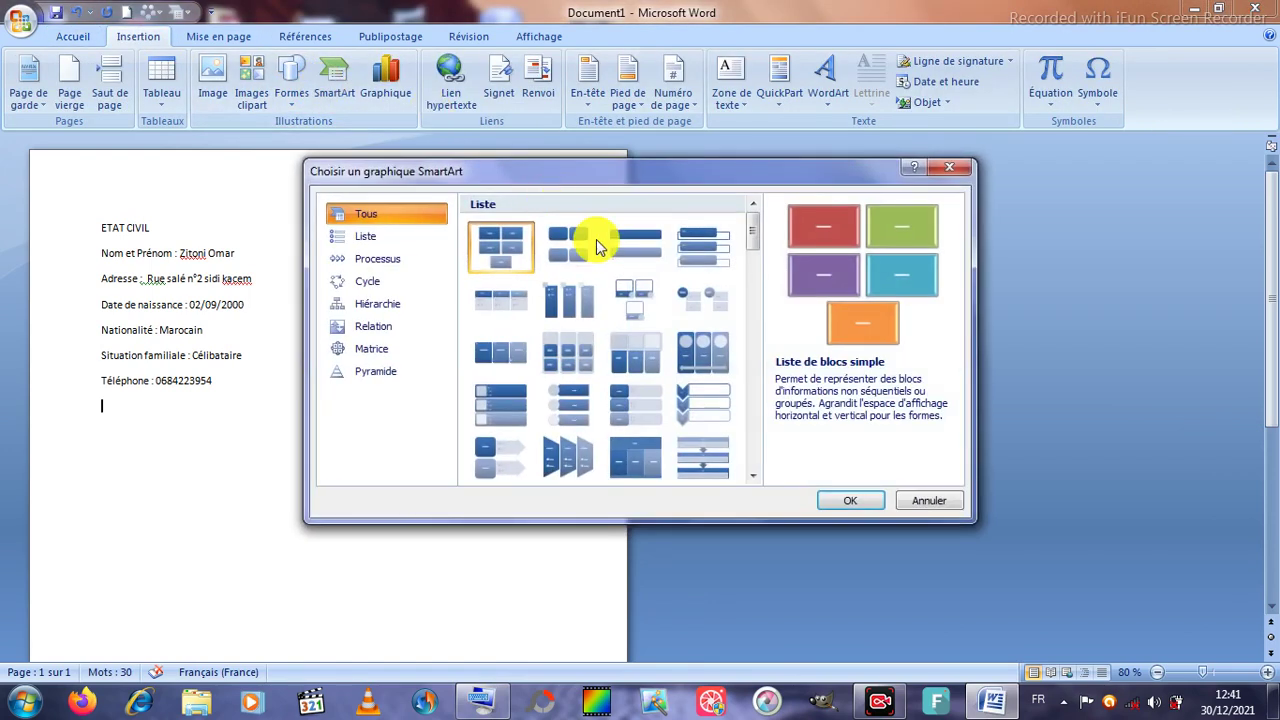
{"action": "left_click", "coordinate": [627, 265]}
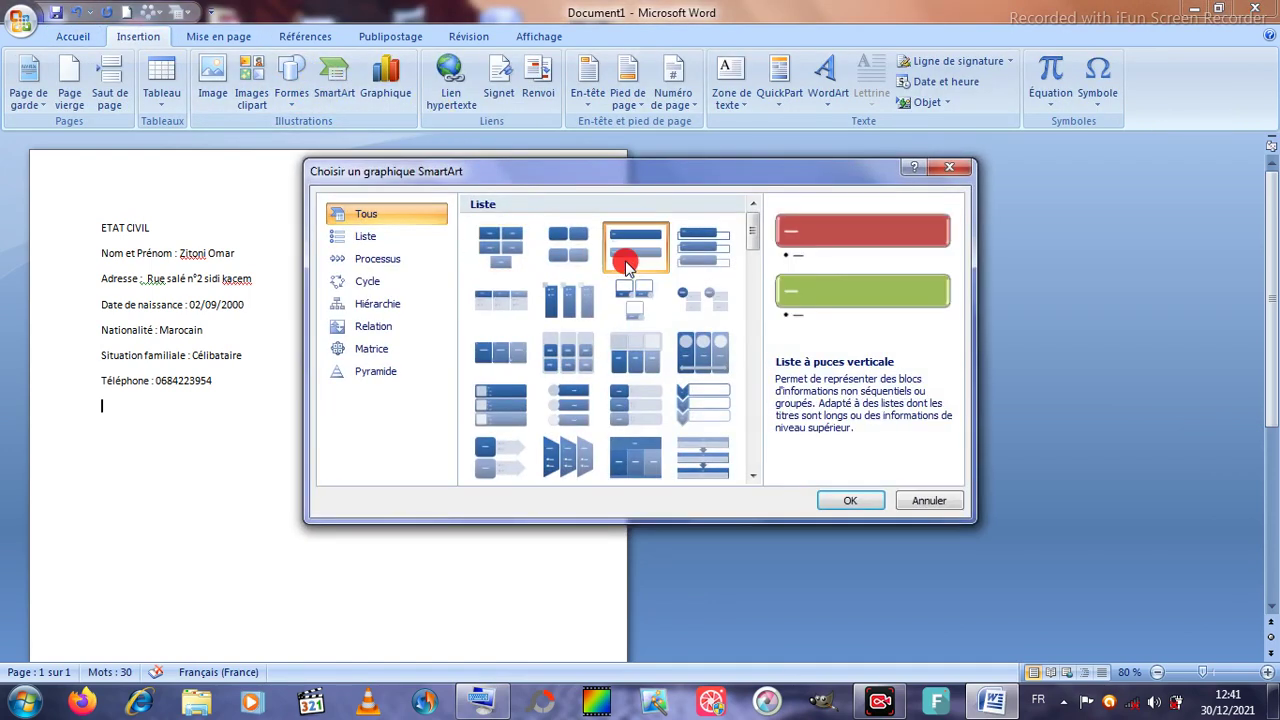
{"action": "left_click", "coordinate": [685, 256]}
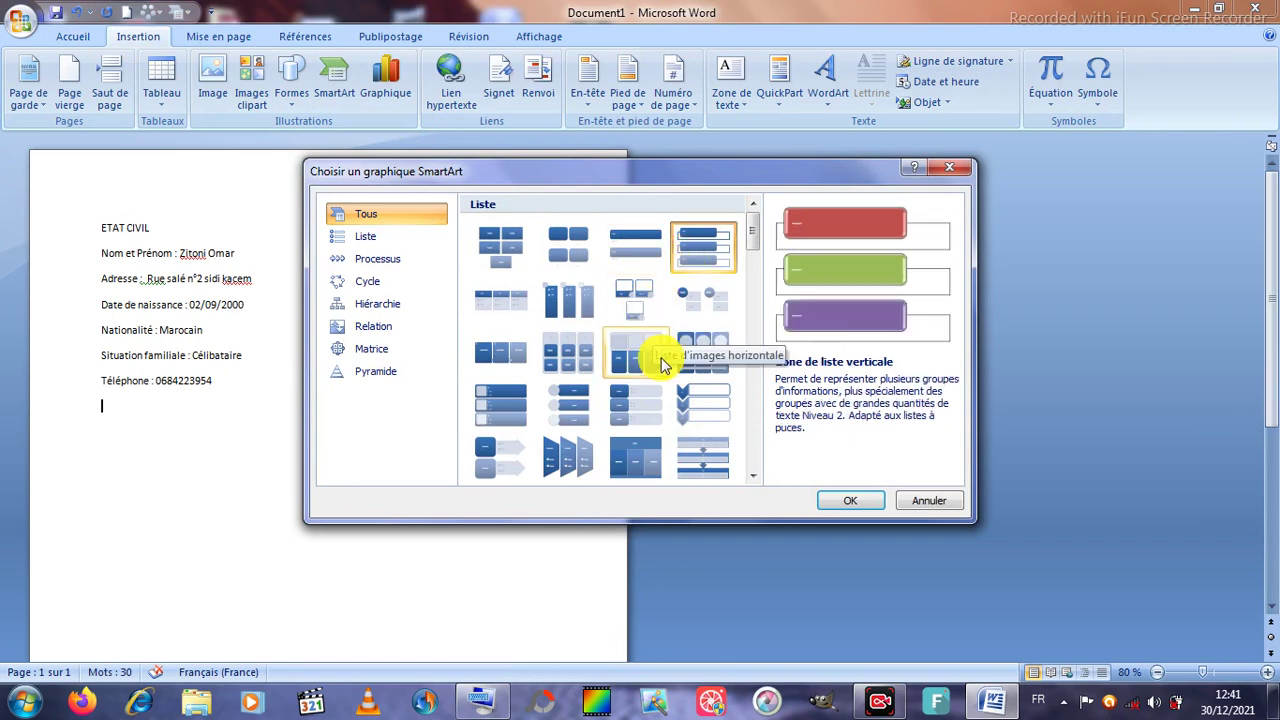
{"action": "left_click", "coordinate": [695, 408]}
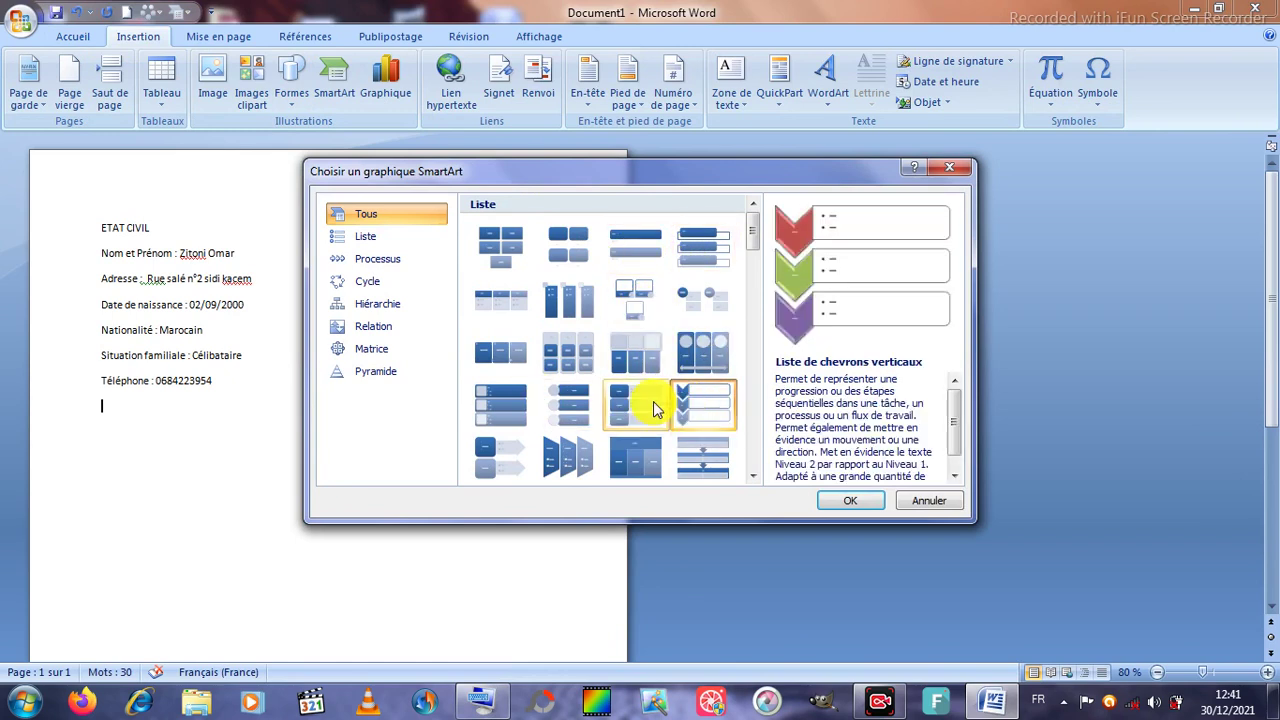
{"action": "left_click", "coordinate": [652, 404]}
{"action": "left_click", "coordinate": [708, 255]}
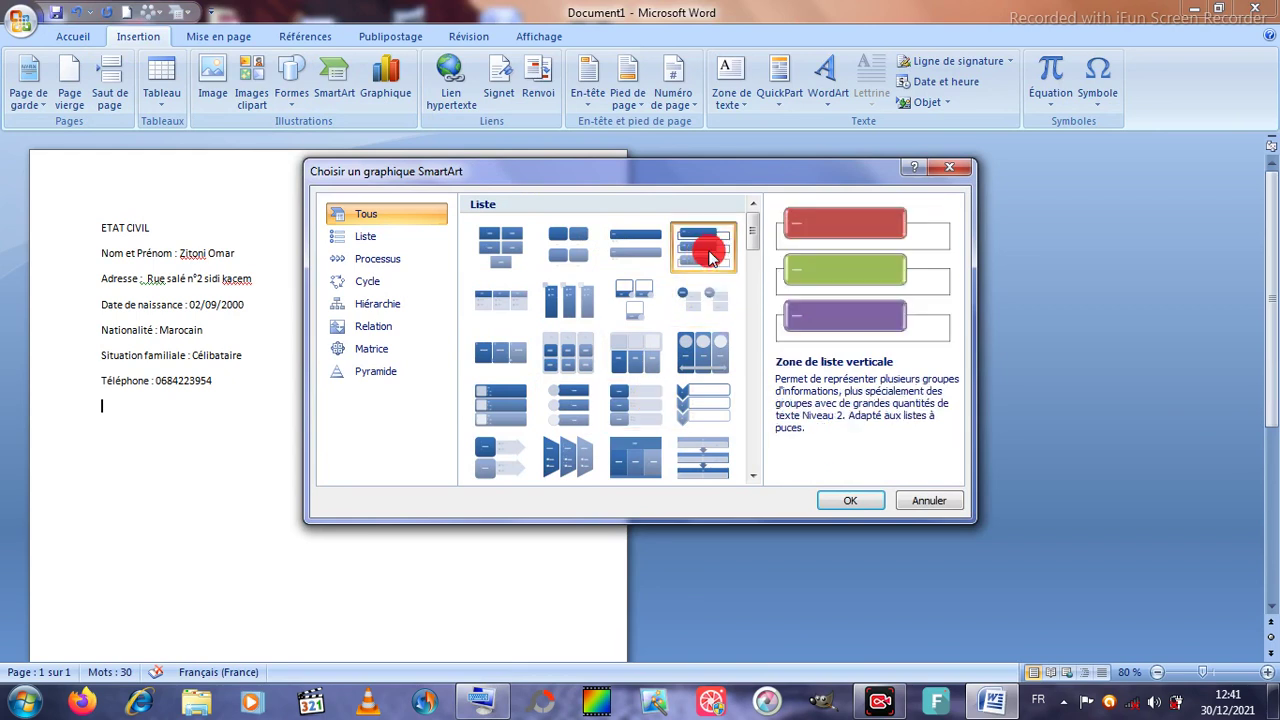
{"action": "left_click", "coordinate": [850, 500]}
Step: Enter FORMATION ACADÉMIQUE as the text of the first SmartArt box
{"action": "left_click_drag", "start_coordinate": [1265, 248], "coordinate": [1272, 297]}
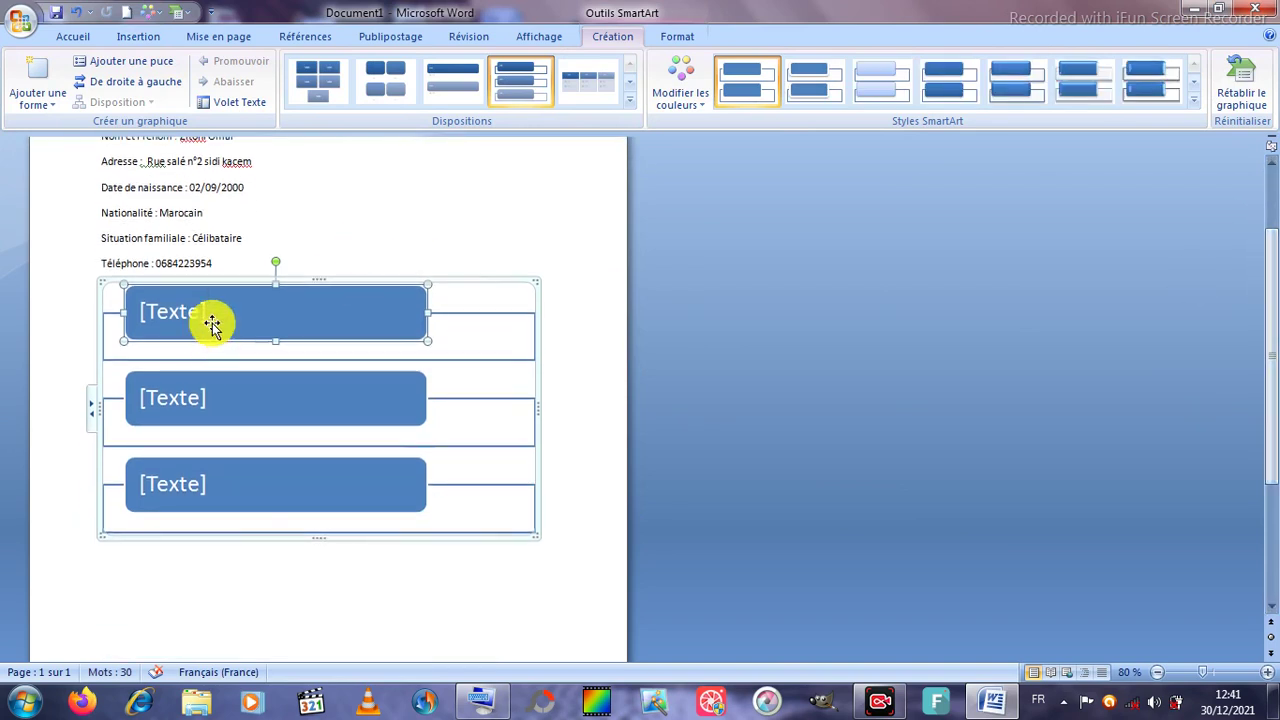
{"action": "left_click", "coordinate": [482, 700]}
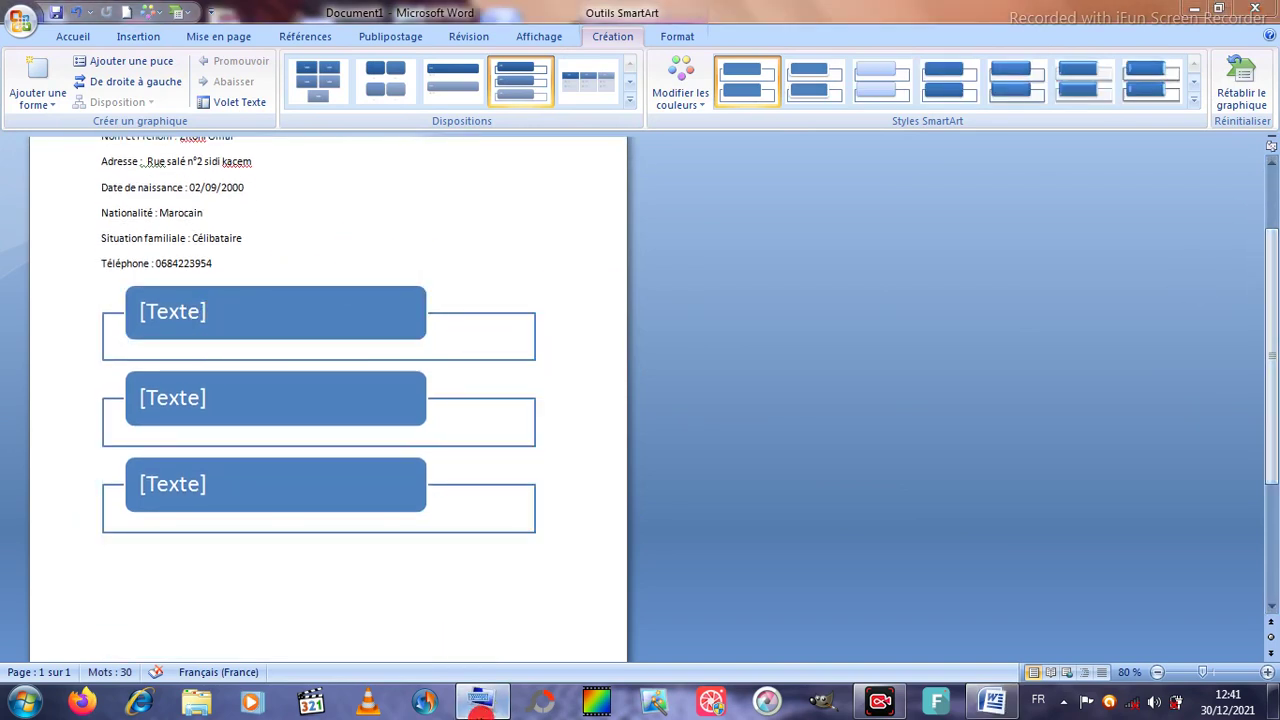
{"action": "left_click", "coordinate": [557, 546]}
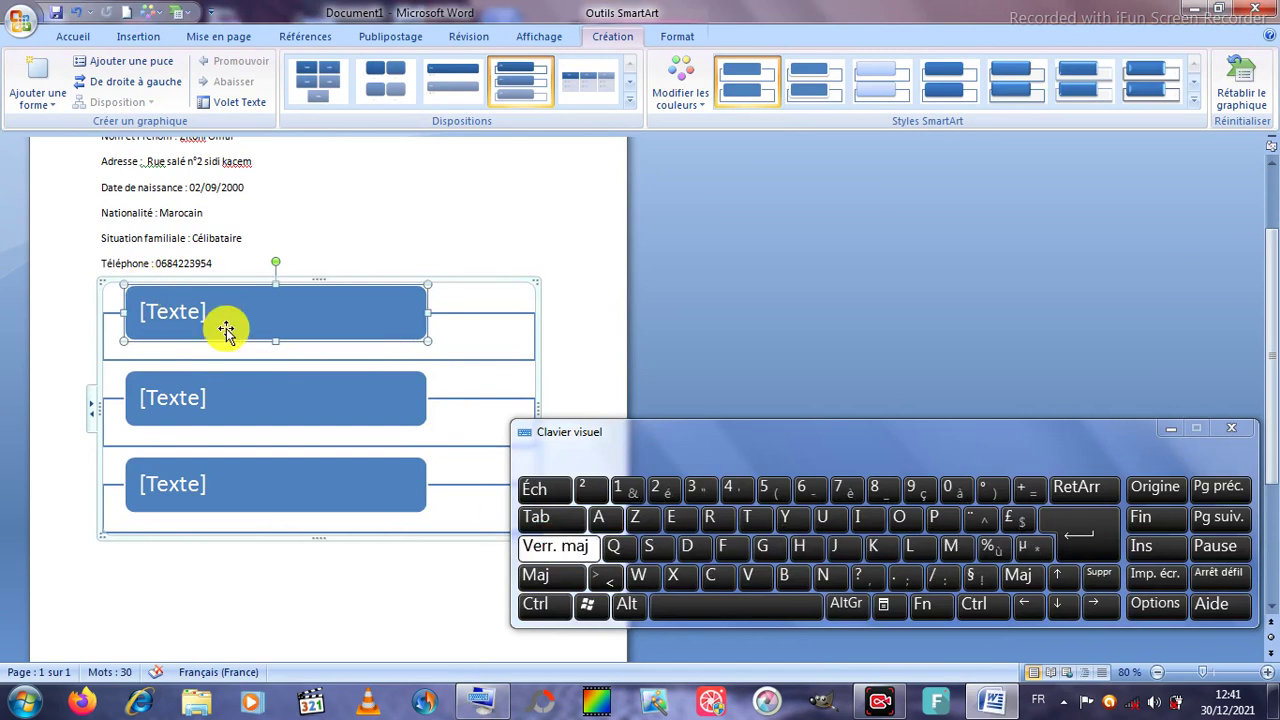
{"action": "left_click", "coordinate": [192, 315]}
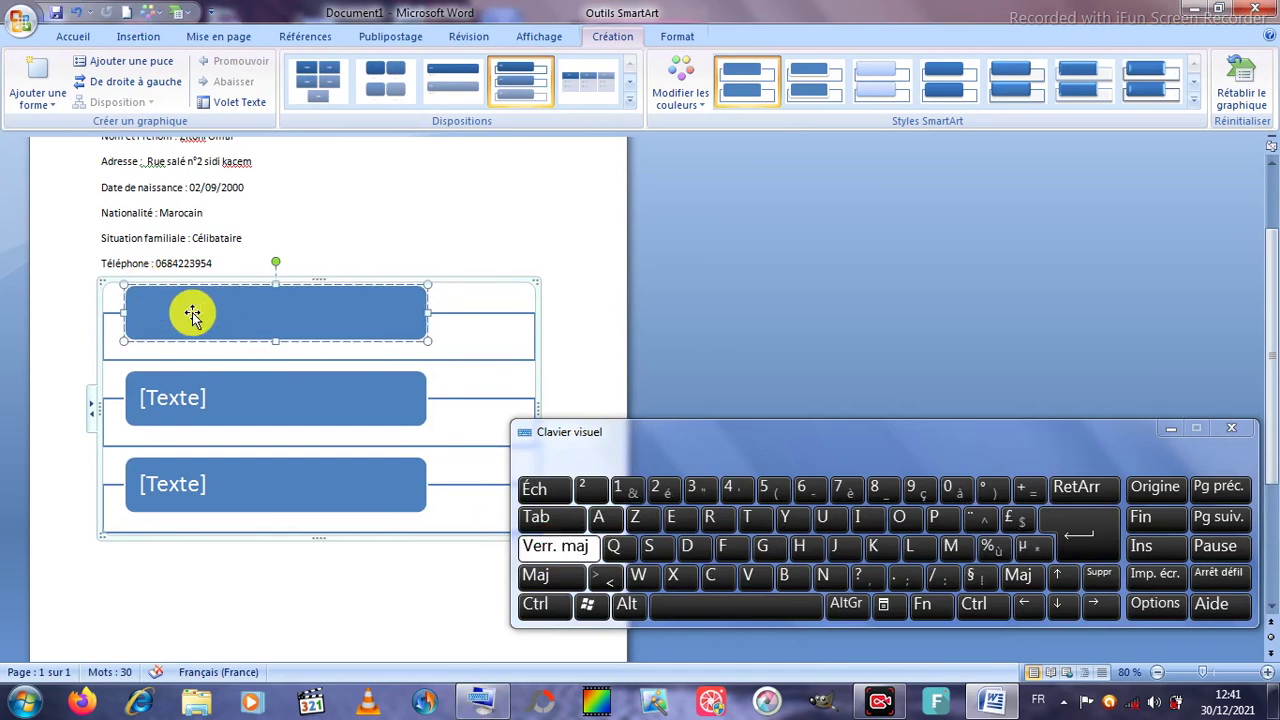
{"action": "left_click", "coordinate": [734, 553]}
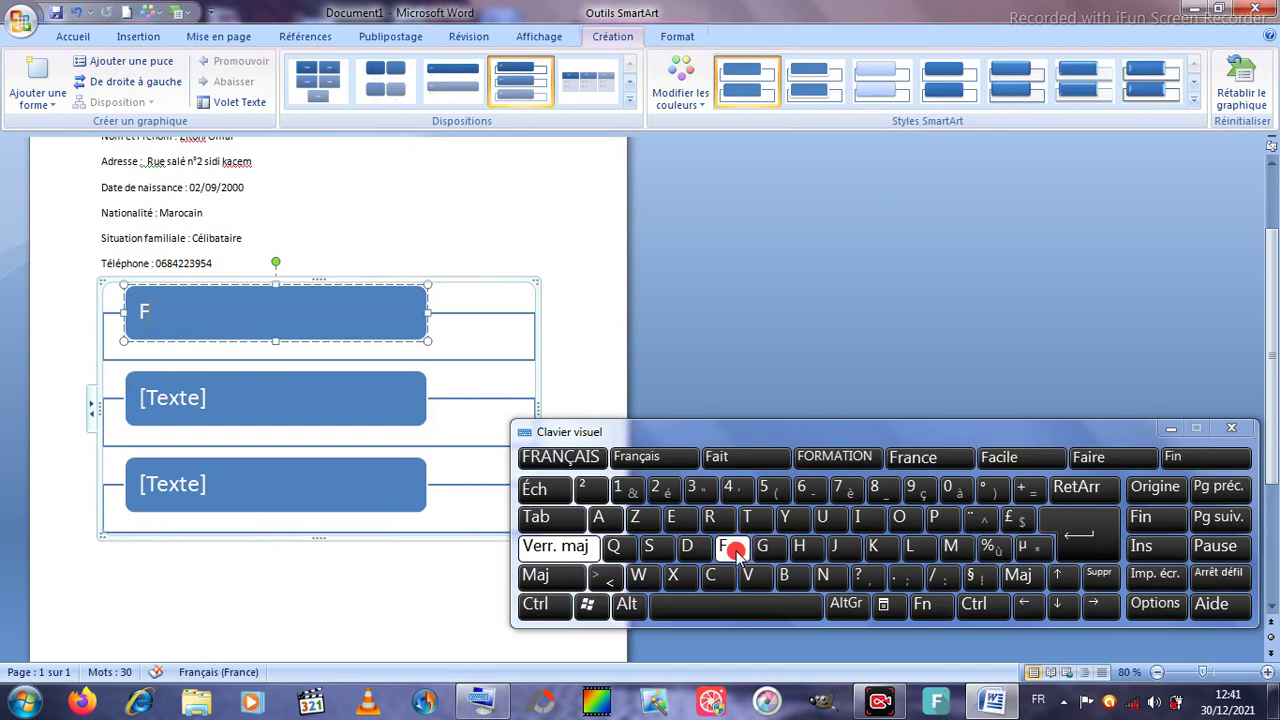
{"action": "left_click", "coordinate": [899, 517]}
{"action": "left_click", "coordinate": [560, 457]}
{"action": "left_click", "coordinate": [598, 517]}
{"action": "left_click", "coordinate": [710, 576]}
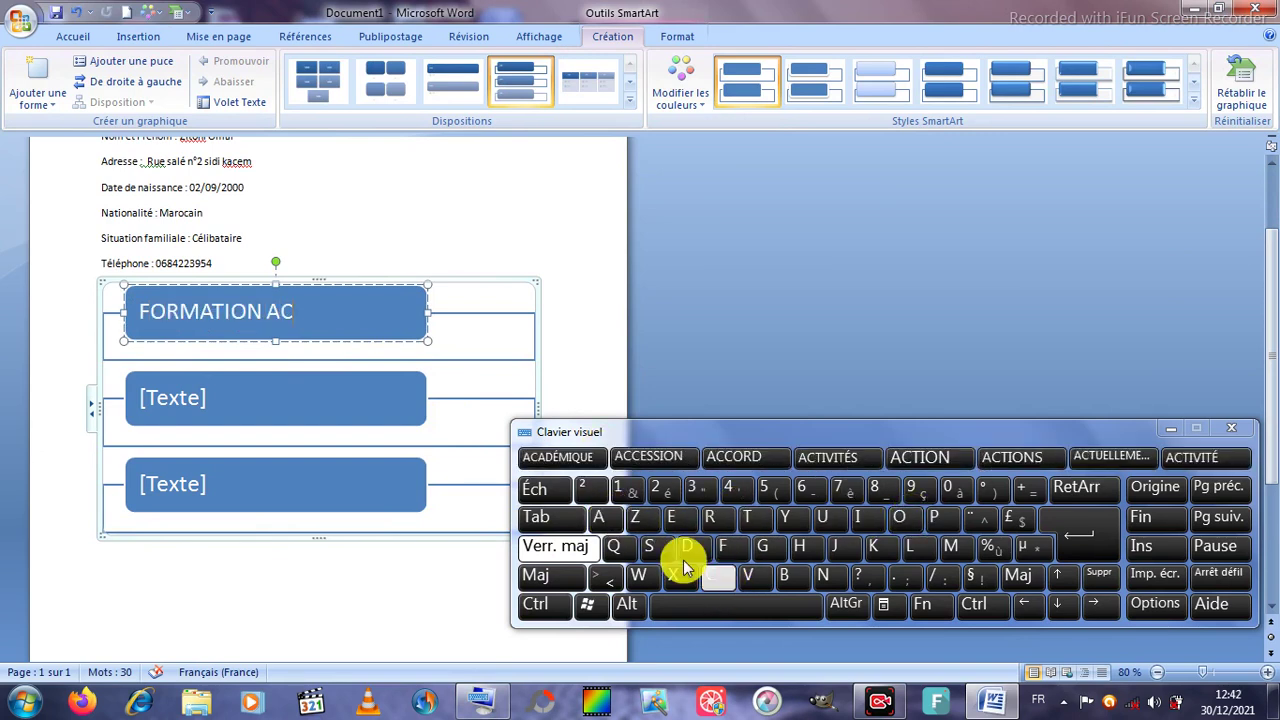
{"action": "left_click", "coordinate": [575, 457]}
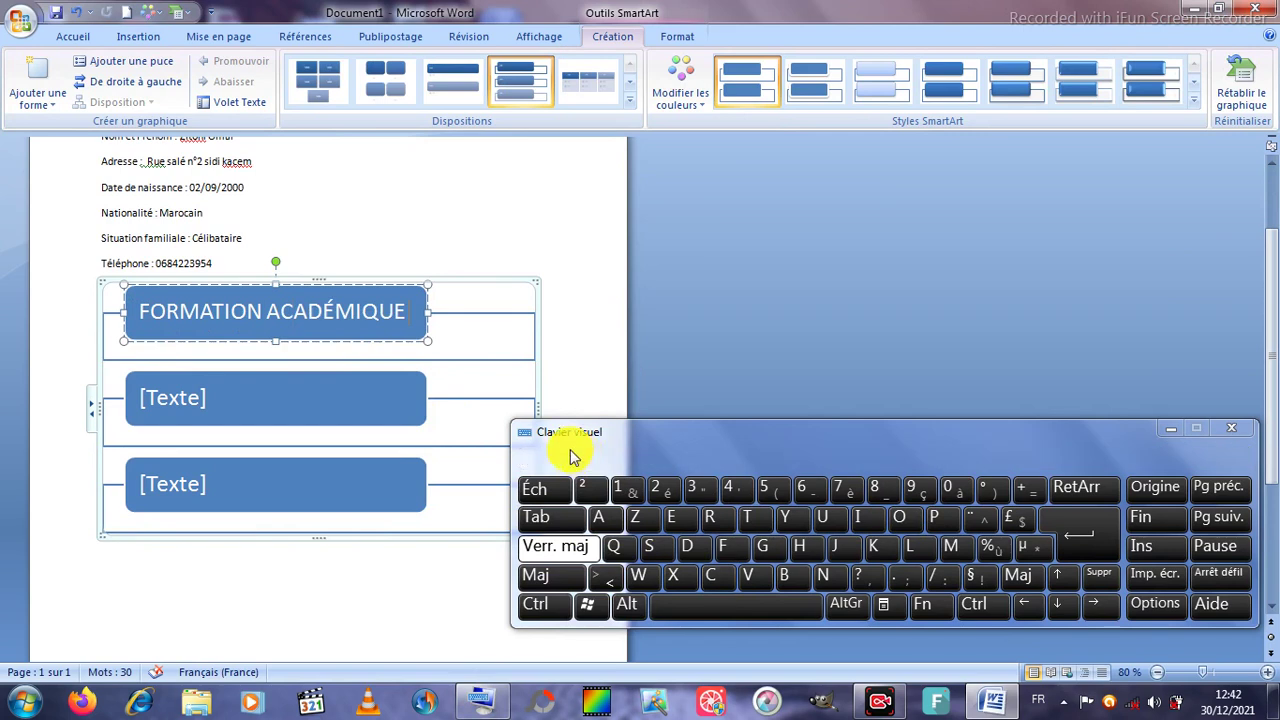
Step: Enter EXPERIENCES PROFESSIONALLES as the text of the second SmartArt box
{"action": "left_click", "coordinate": [265, 387]}
{"action": "left_click", "coordinate": [181, 391]}
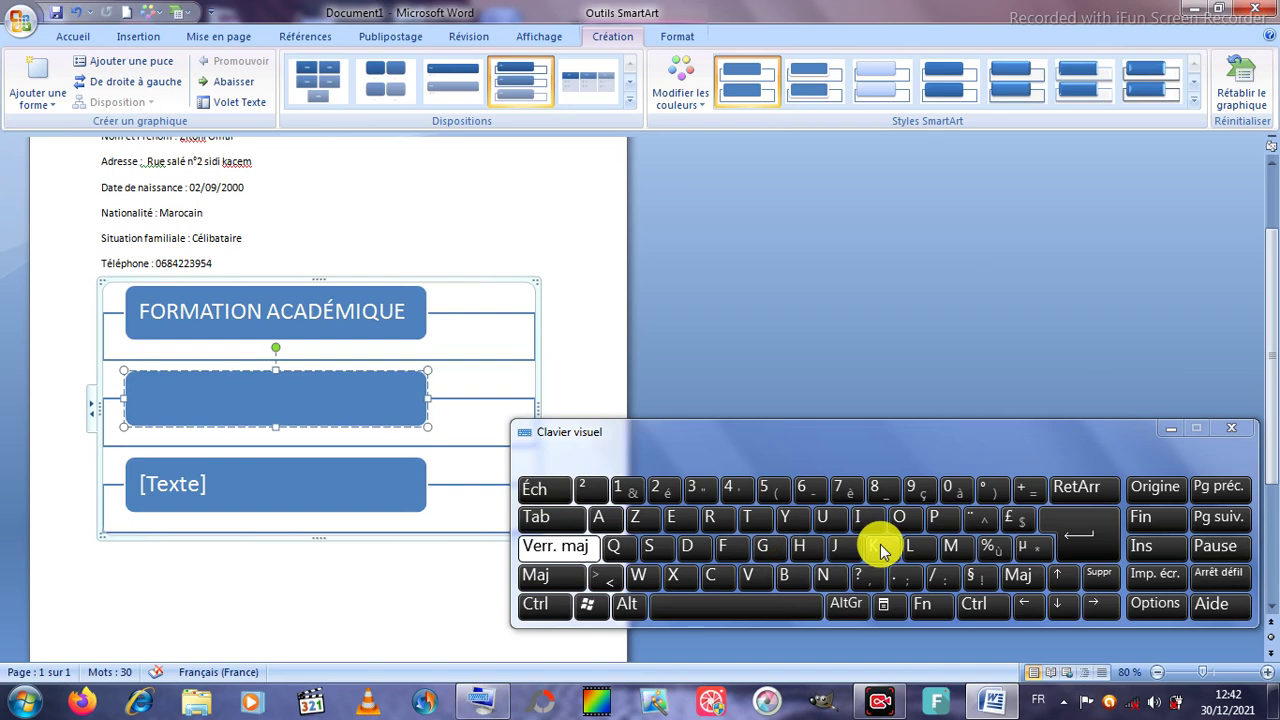
{"action": "left_click", "coordinate": [671, 516]}
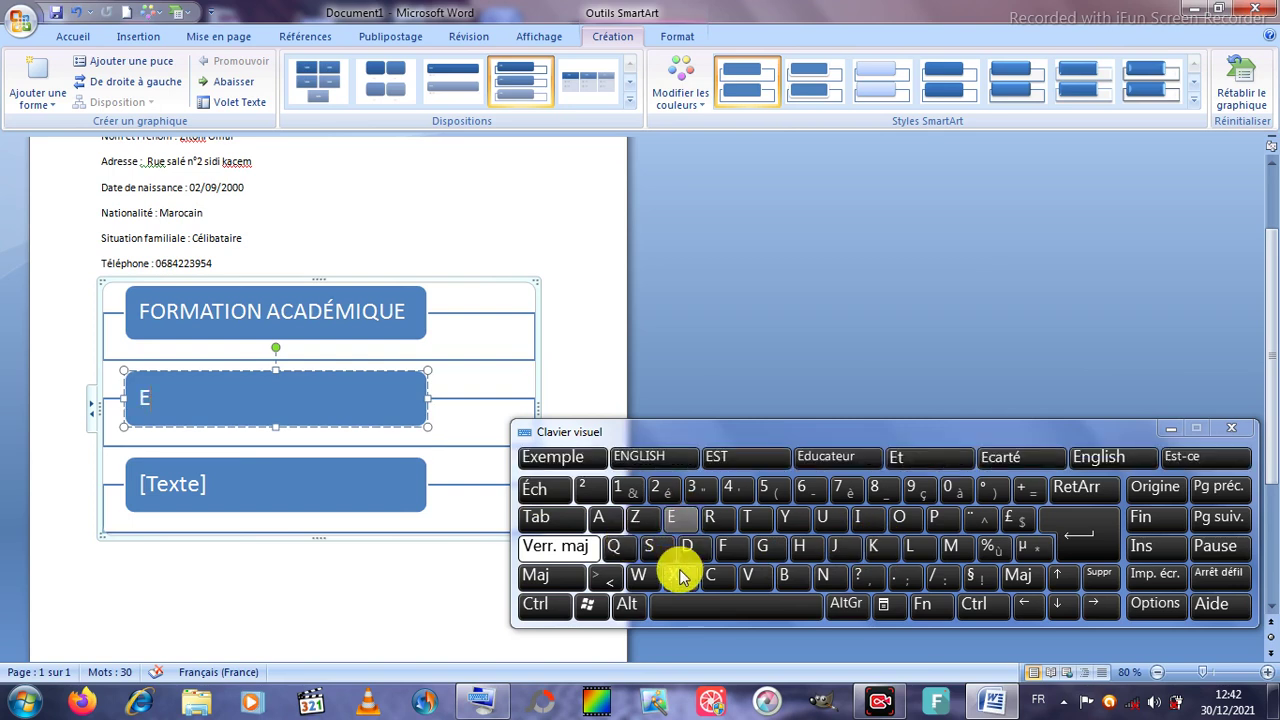
{"action": "left_click", "coordinate": [673, 575]}
{"action": "left_click", "coordinate": [943, 512]}
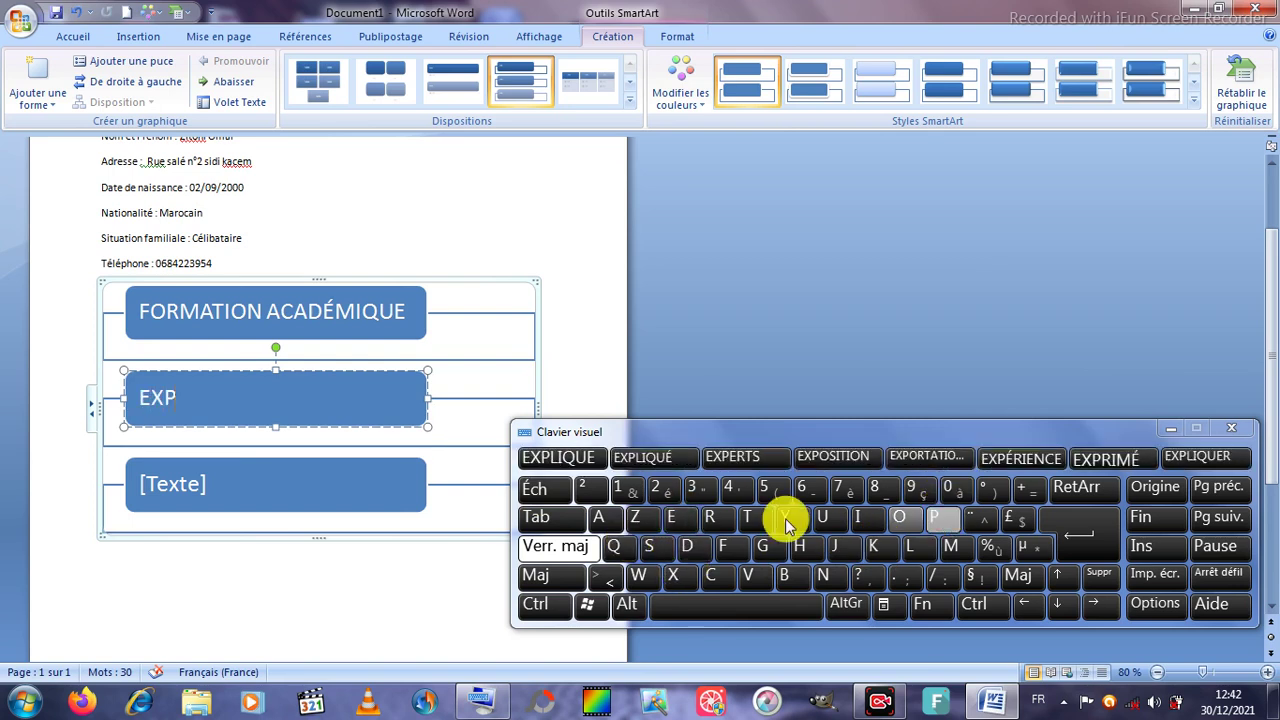
{"action": "left_click", "coordinate": [675, 516]}
{"action": "left_click", "coordinate": [714, 517]}
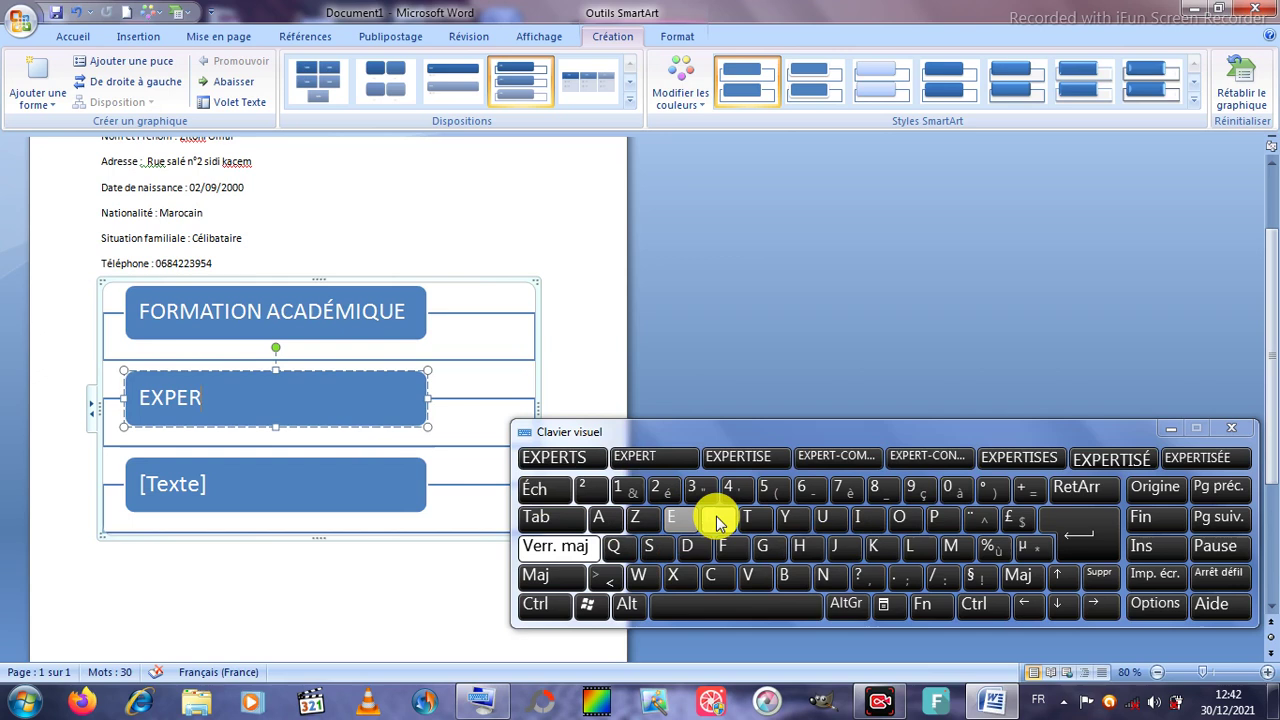
{"action": "left_click", "coordinate": [860, 517]}
{"action": "left_click", "coordinate": [678, 520]}
{"action": "left_click", "coordinate": [826, 578]}
{"action": "left_click", "coordinate": [722, 577]}
{"action": "left_click", "coordinate": [681, 519]}
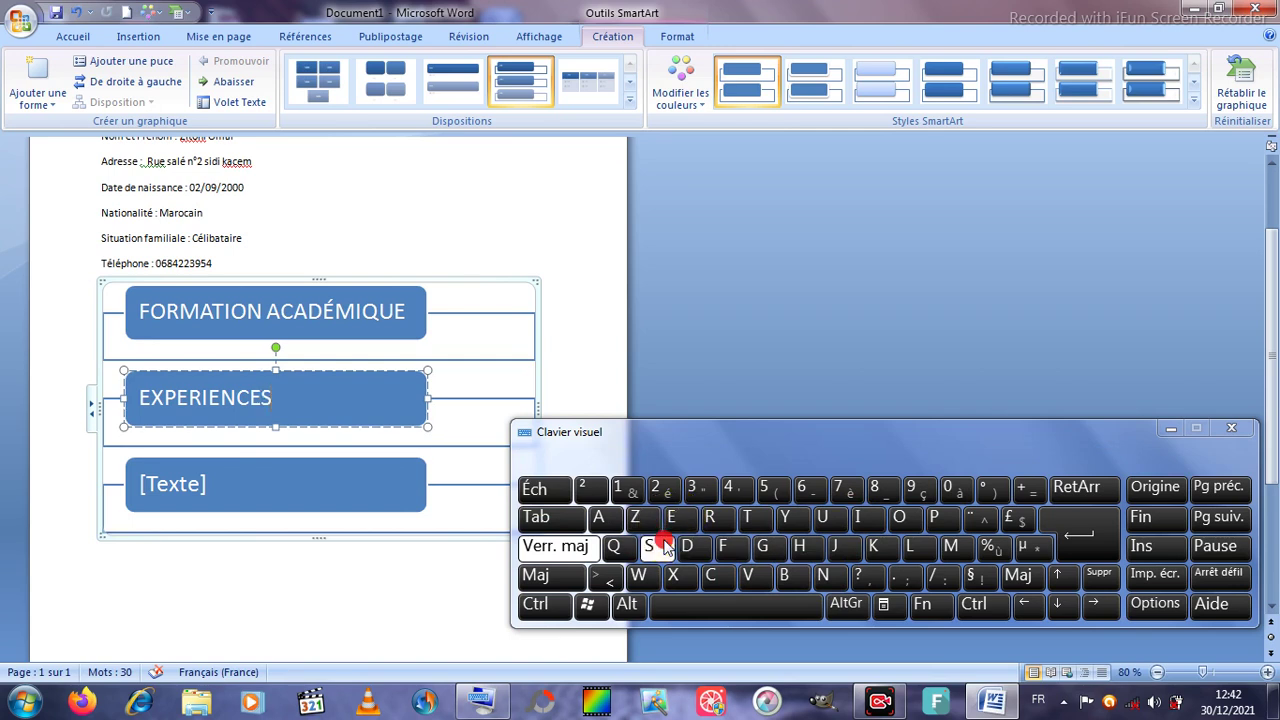
{"action": "left_click", "coordinate": [933, 517]}
{"action": "left_click", "coordinate": [710, 519]}
{"action": "left_click", "coordinate": [899, 519]}
{"action": "left_click", "coordinate": [731, 549]}
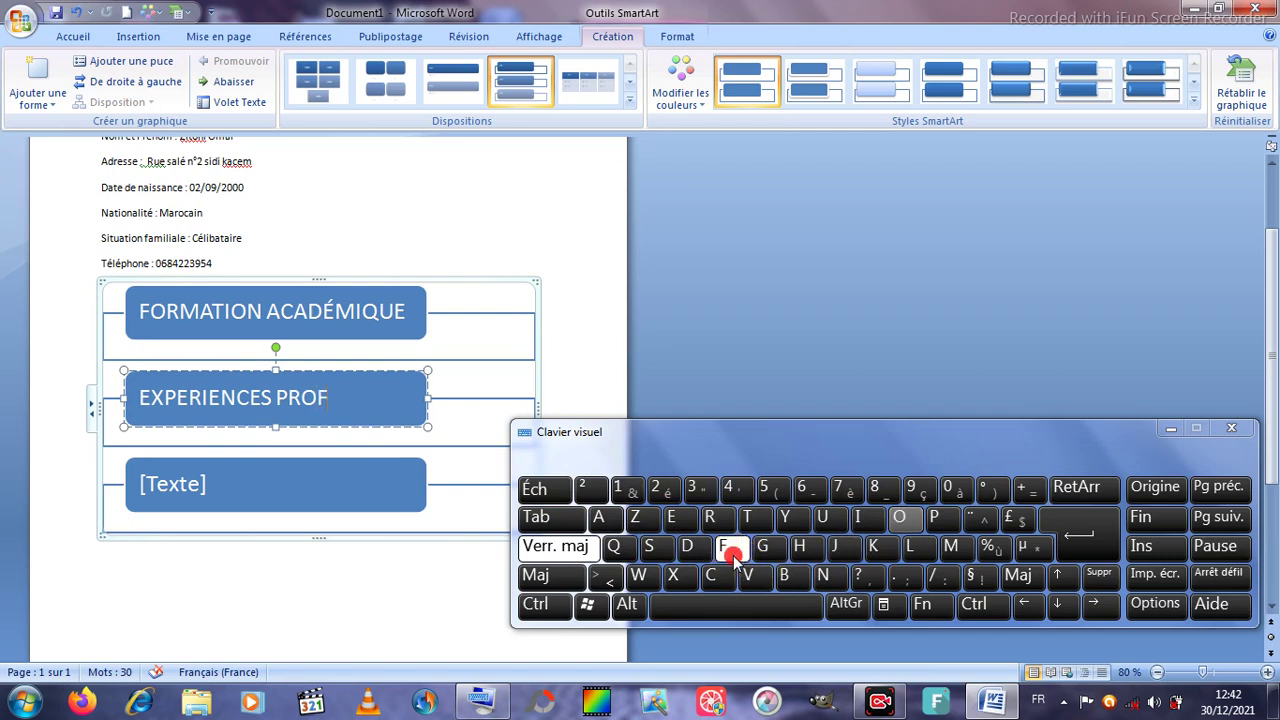
{"action": "left_click", "coordinate": [670, 548]}
{"action": "left_click", "coordinate": [857, 517]}
{"action": "left_click", "coordinate": [899, 517]}
{"action": "left_click", "coordinate": [825, 577]}
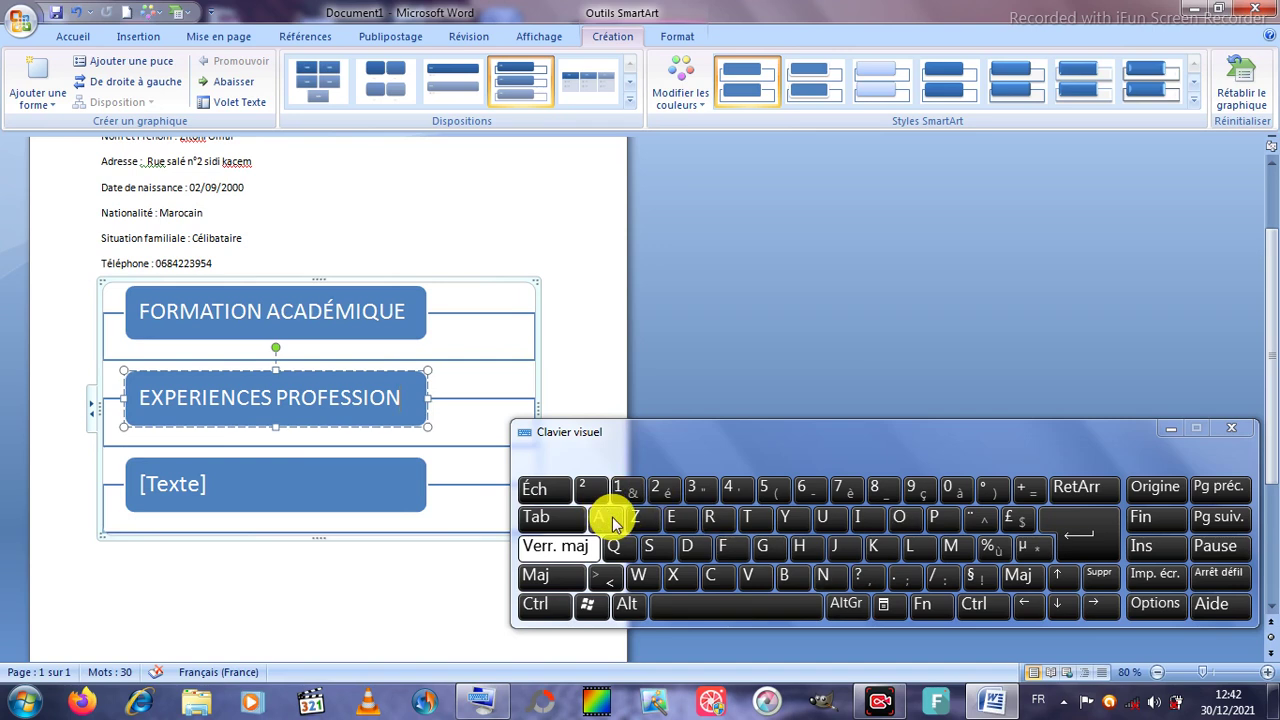
{"action": "left_click", "coordinate": [610, 521]}
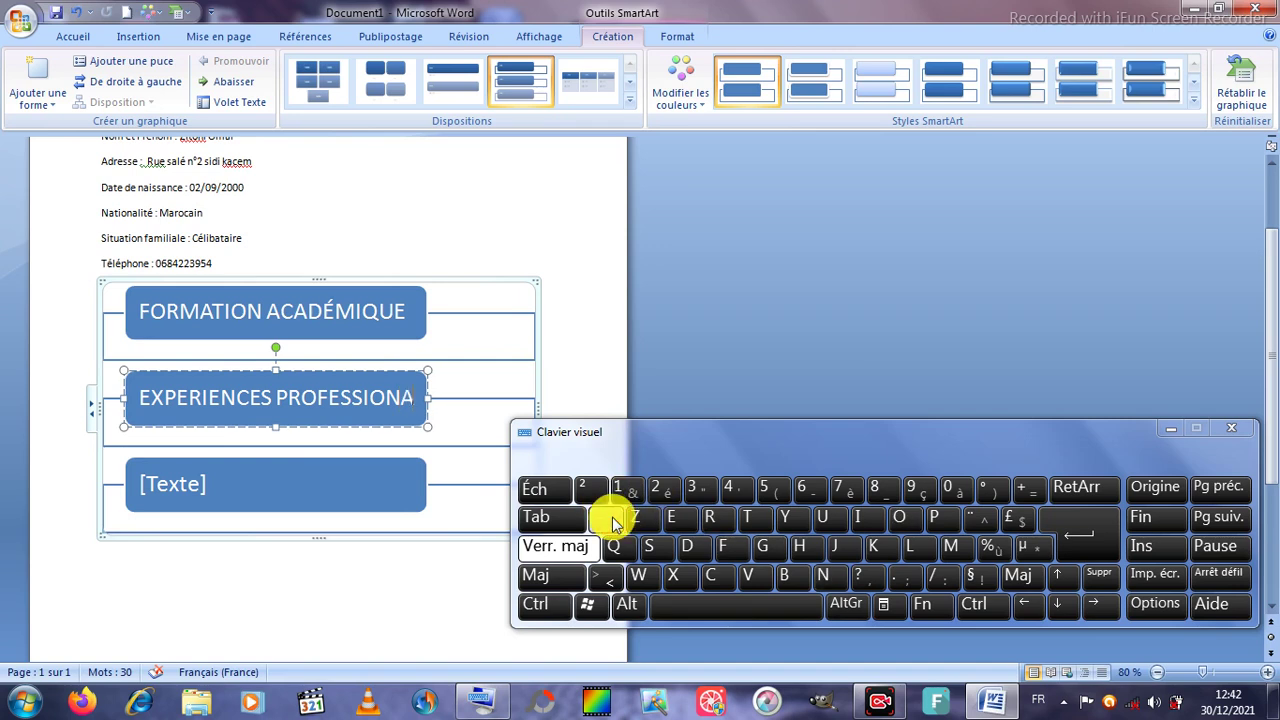
{"action": "left_click", "coordinate": [924, 546]}
{"action": "left_click", "coordinate": [926, 546]}
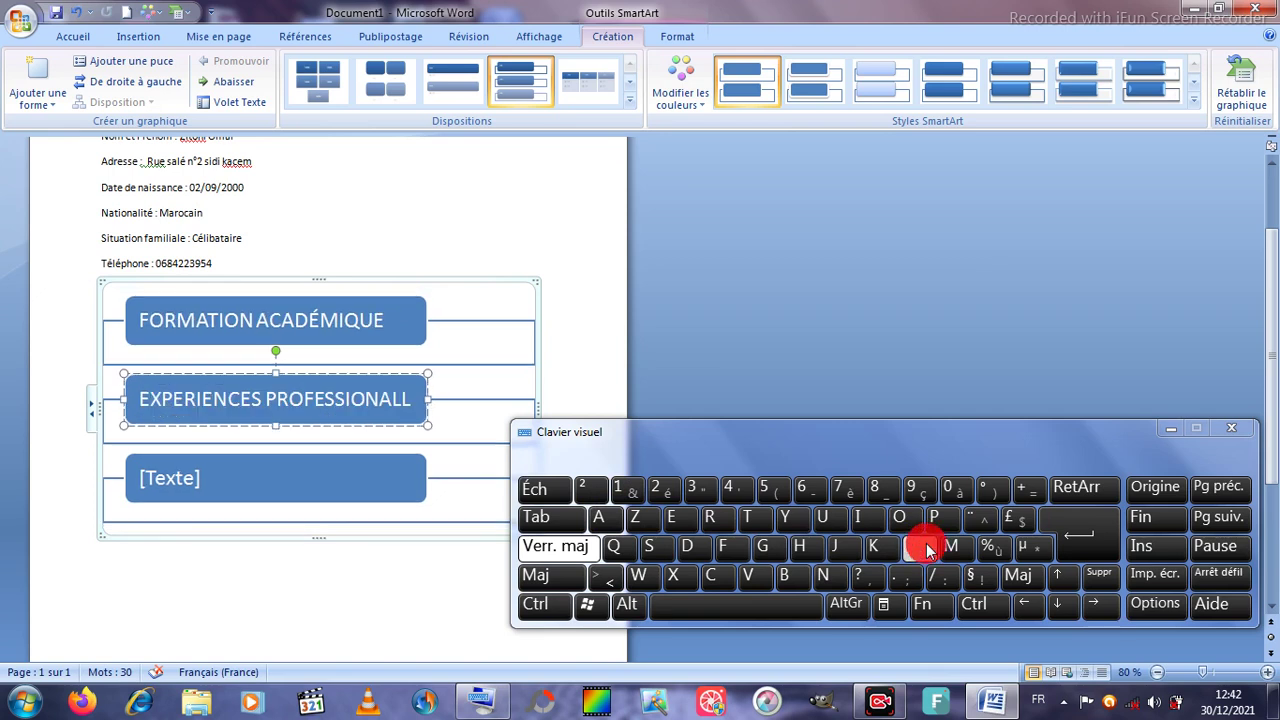
{"action": "left_click", "coordinate": [675, 517]}
{"action": "left_click", "coordinate": [652, 547]}
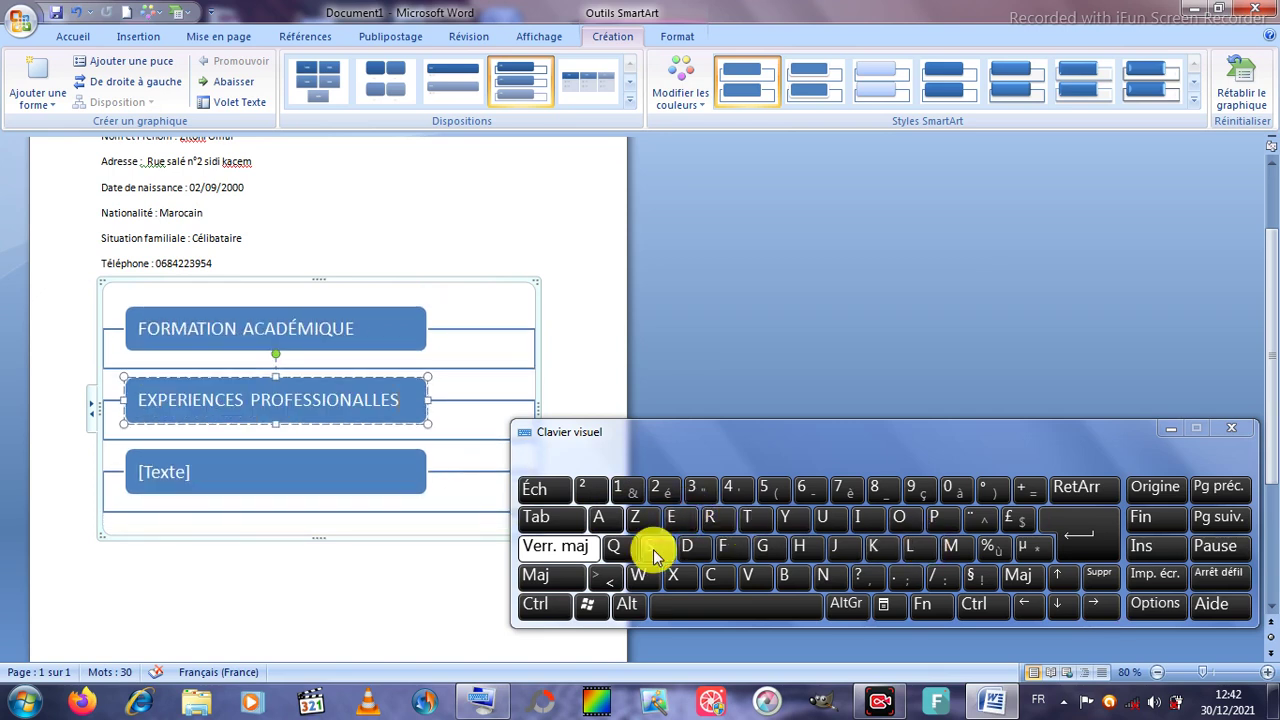
{"action": "left_click", "coordinate": [1030, 668]}
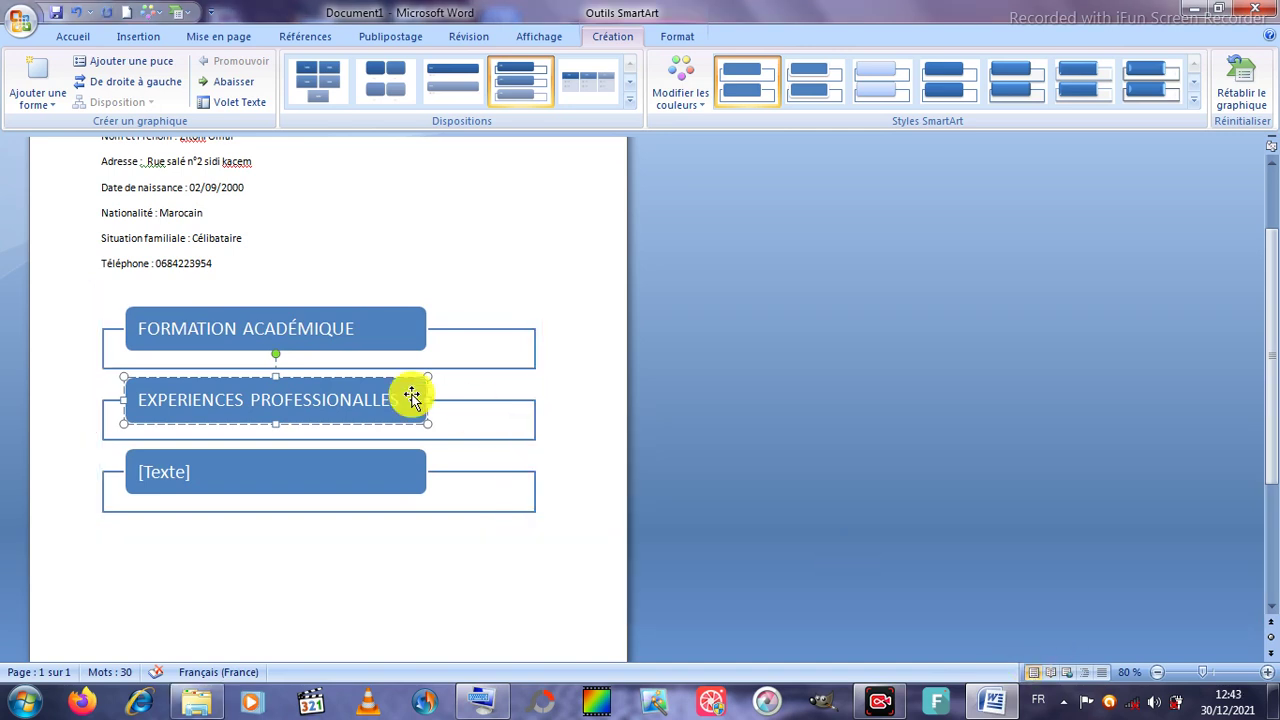
Step: Begin text editing in the third SmartArt box and bring up the on-screen keyboard
{"action": "left_click", "coordinate": [255, 472]}
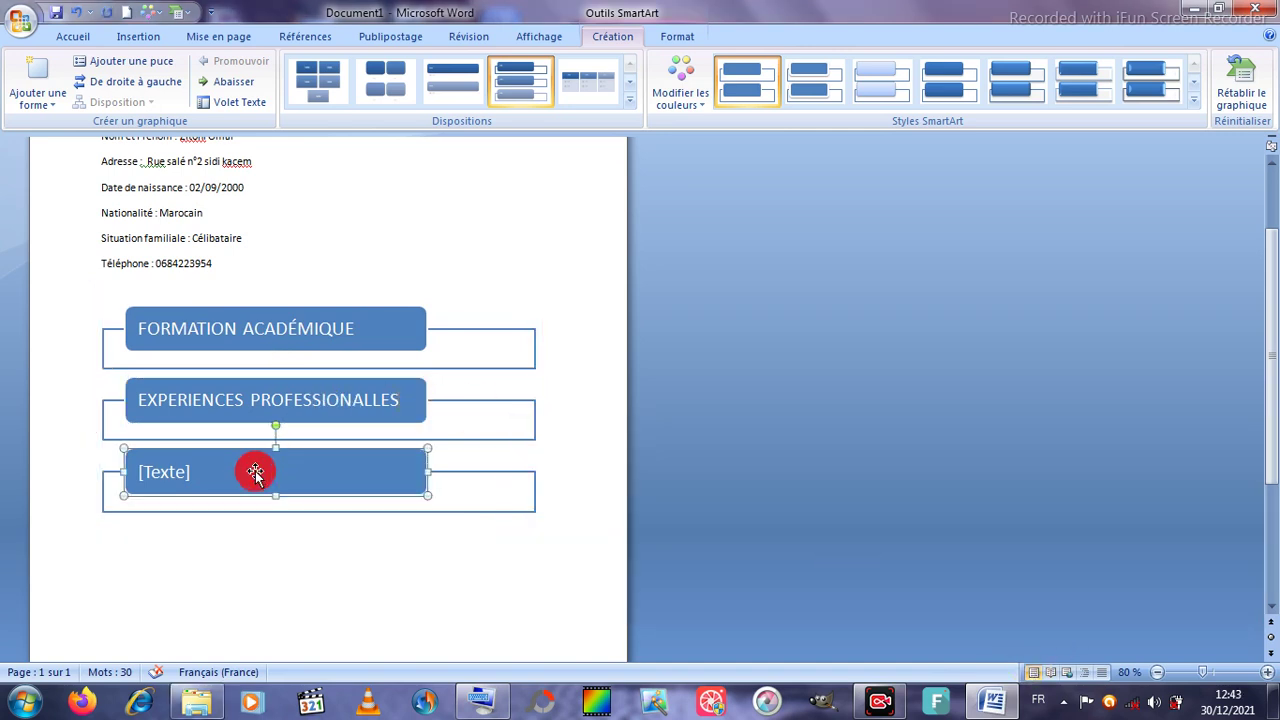
{"action": "left_click", "coordinate": [190, 472]}
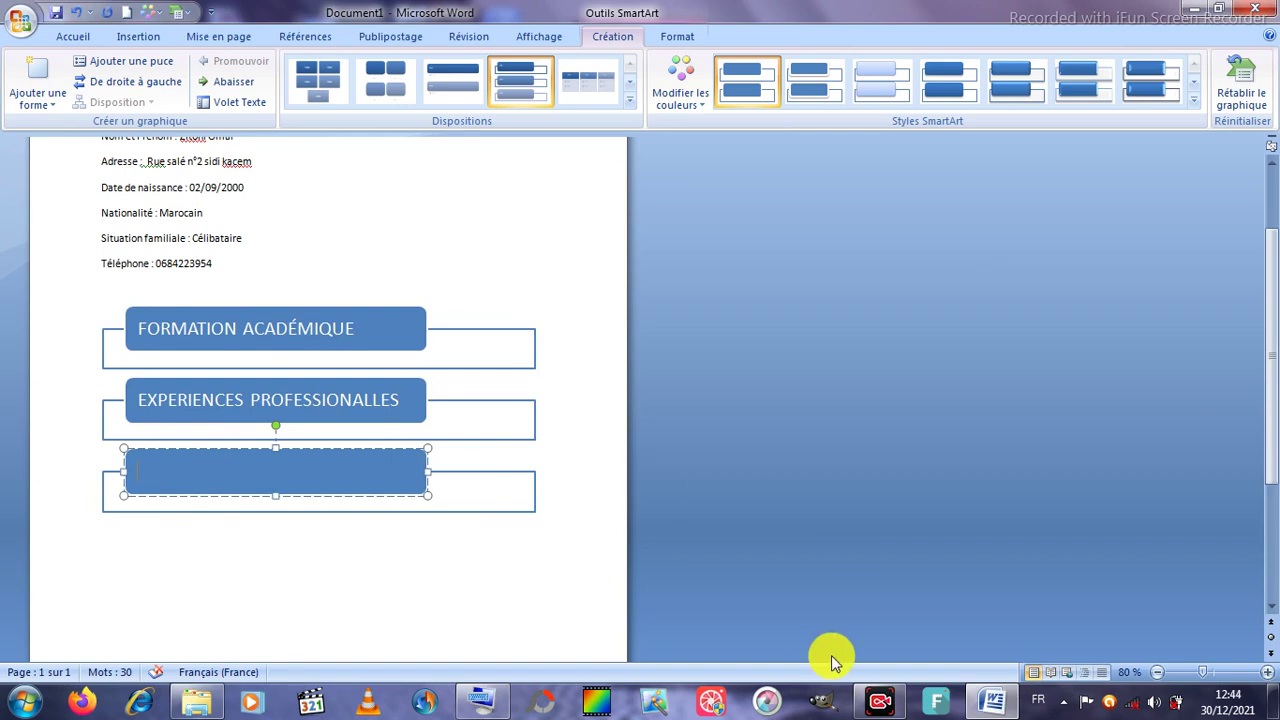
{"action": "left_click", "coordinate": [485, 700]}
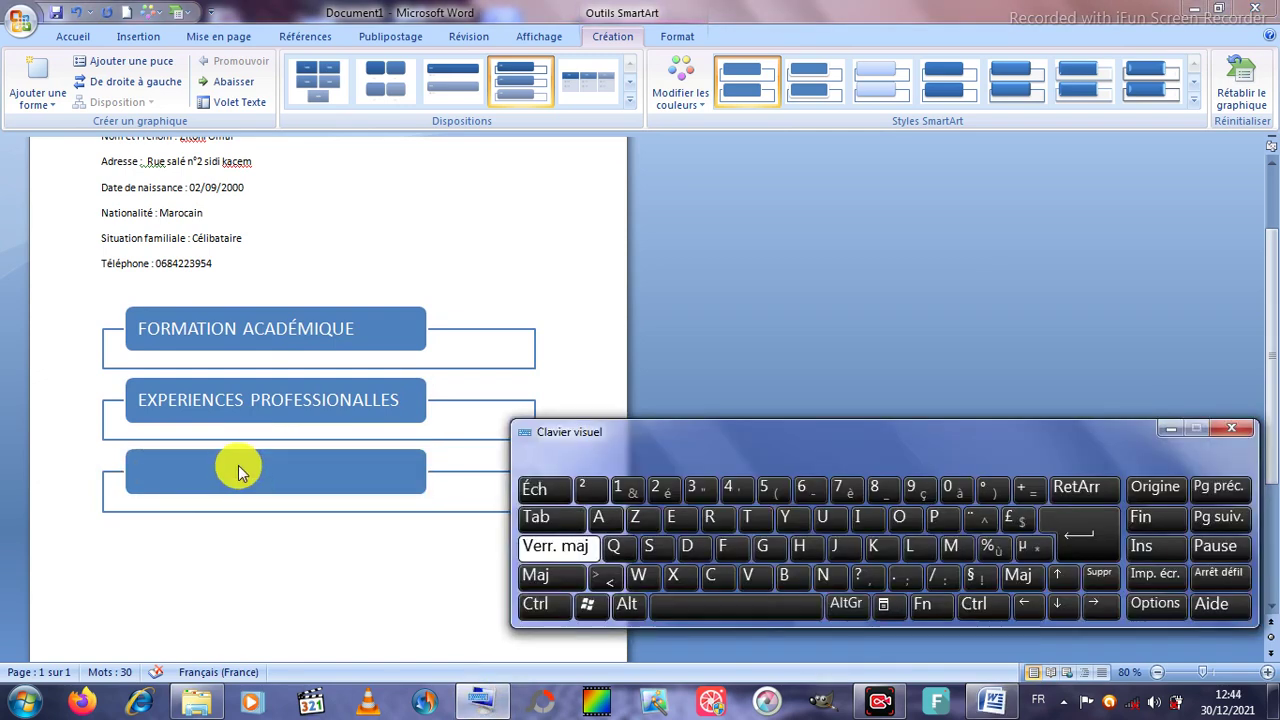
{"action": "left_click", "coordinate": [238, 468]}
{"action": "left_click", "coordinate": [918, 546]}
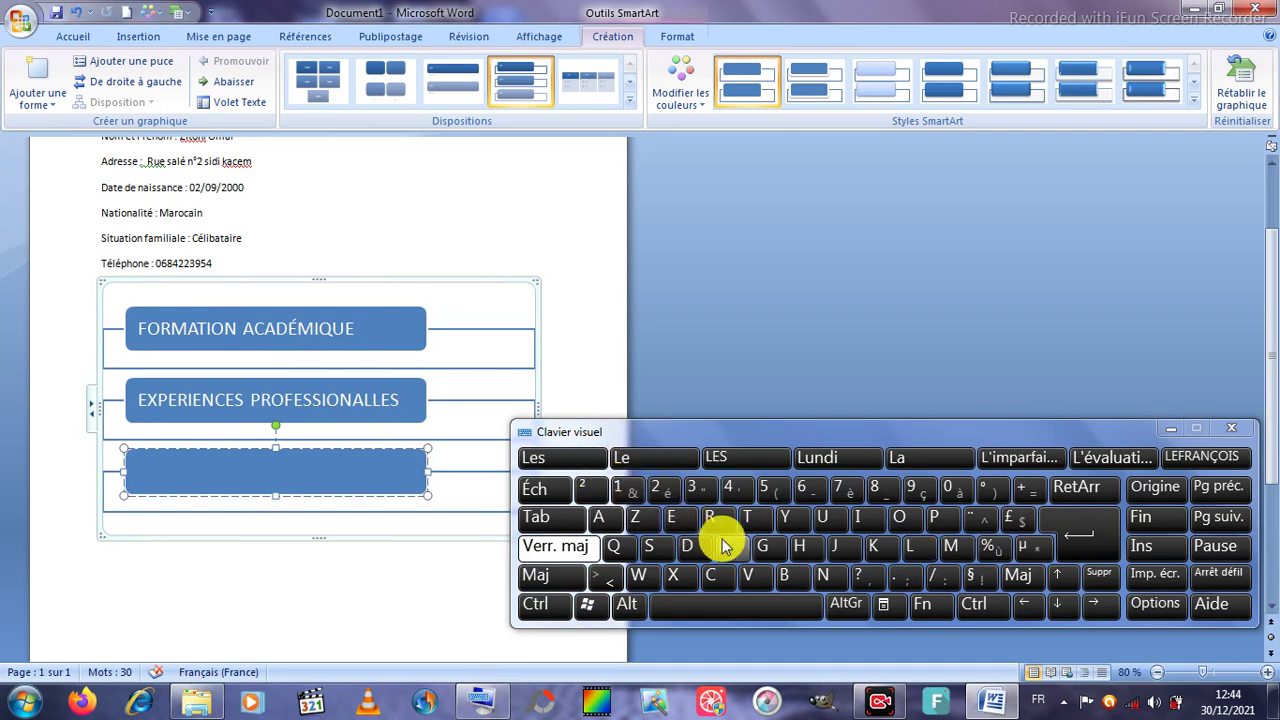
{"action": "left_click", "coordinate": [718, 577]}
{"action": "left_click", "coordinate": [900, 517]}
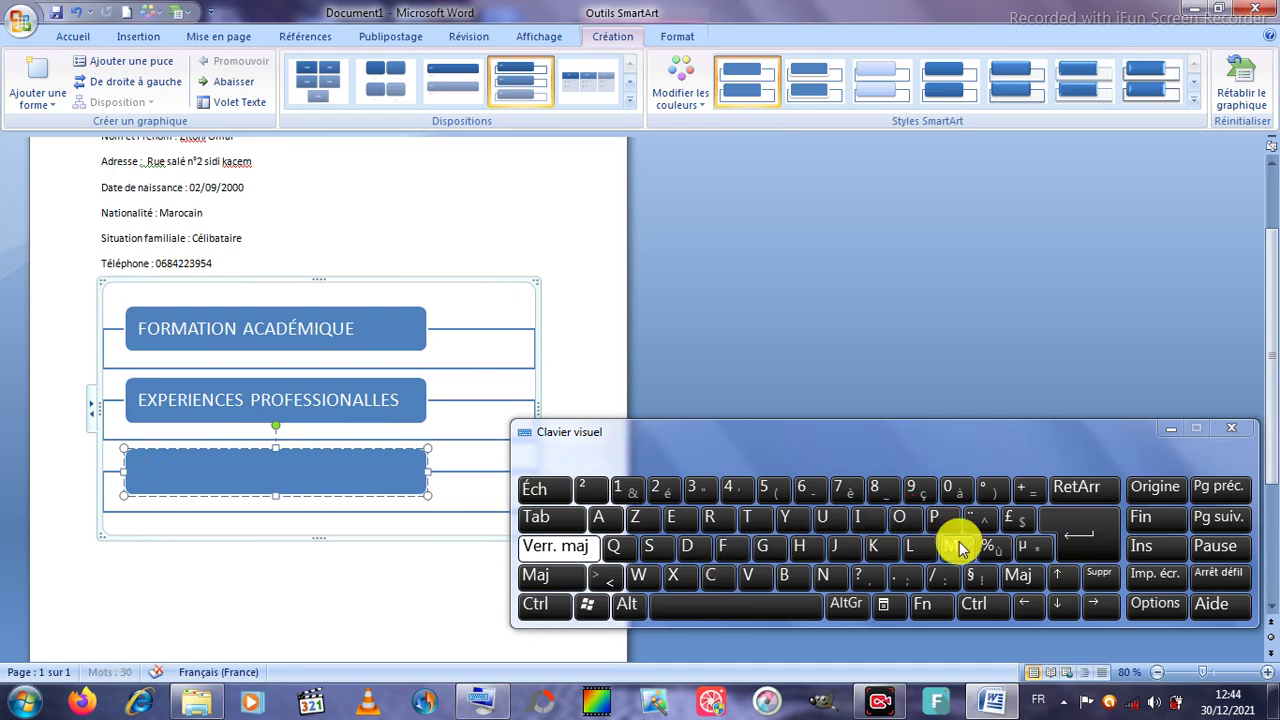
{"action": "left_click", "coordinate": [508, 703]}
{"action": "left_click", "coordinate": [508, 703]}
{"action": "left_click", "coordinate": [508, 703]}
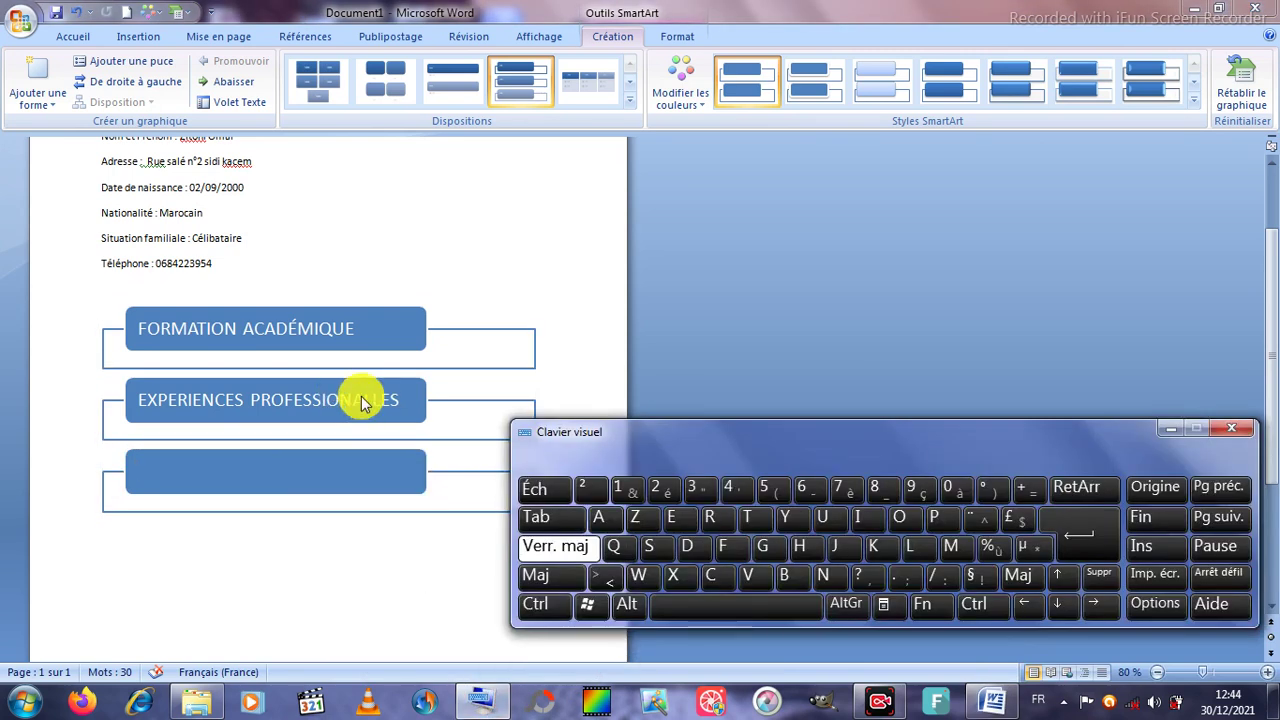
Step: Change the second SmartArt box's text to EXPERIENCES PROFESSIONELLES
{"action": "left_click", "coordinate": [362, 402]}
{"action": "left_click", "coordinate": [364, 402]}
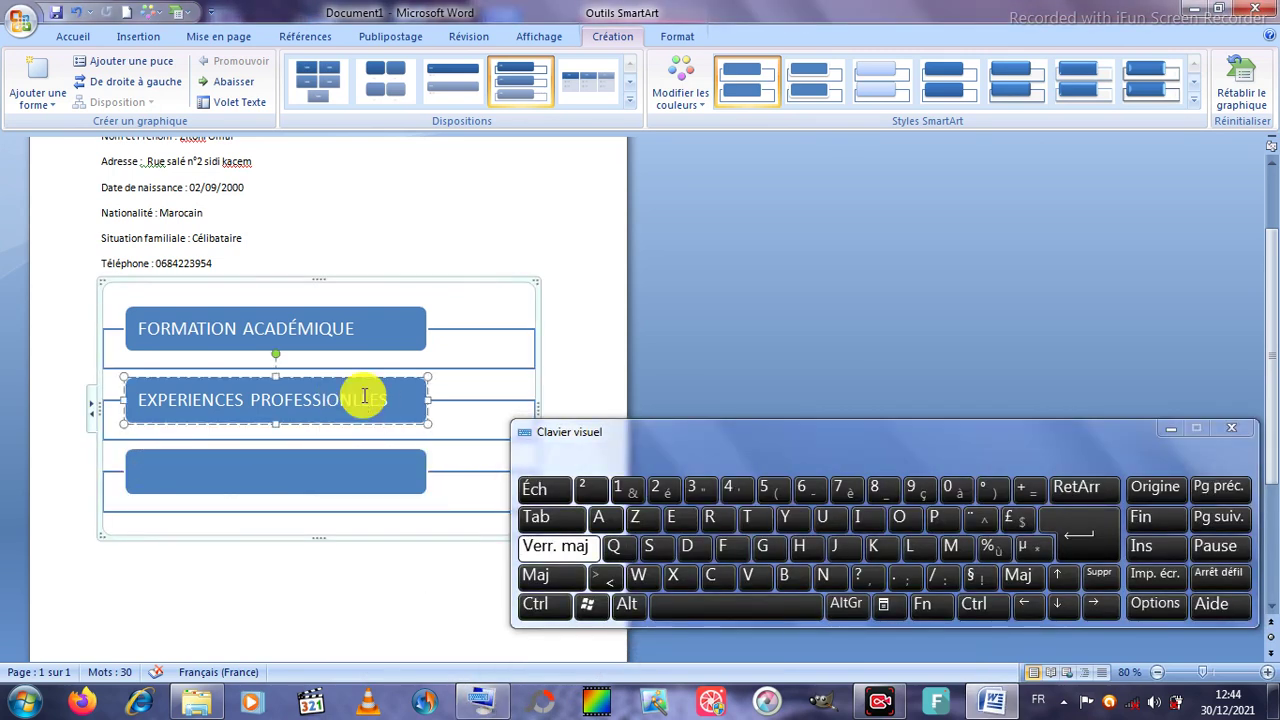
{"action": "left_click", "coordinate": [672, 520]}
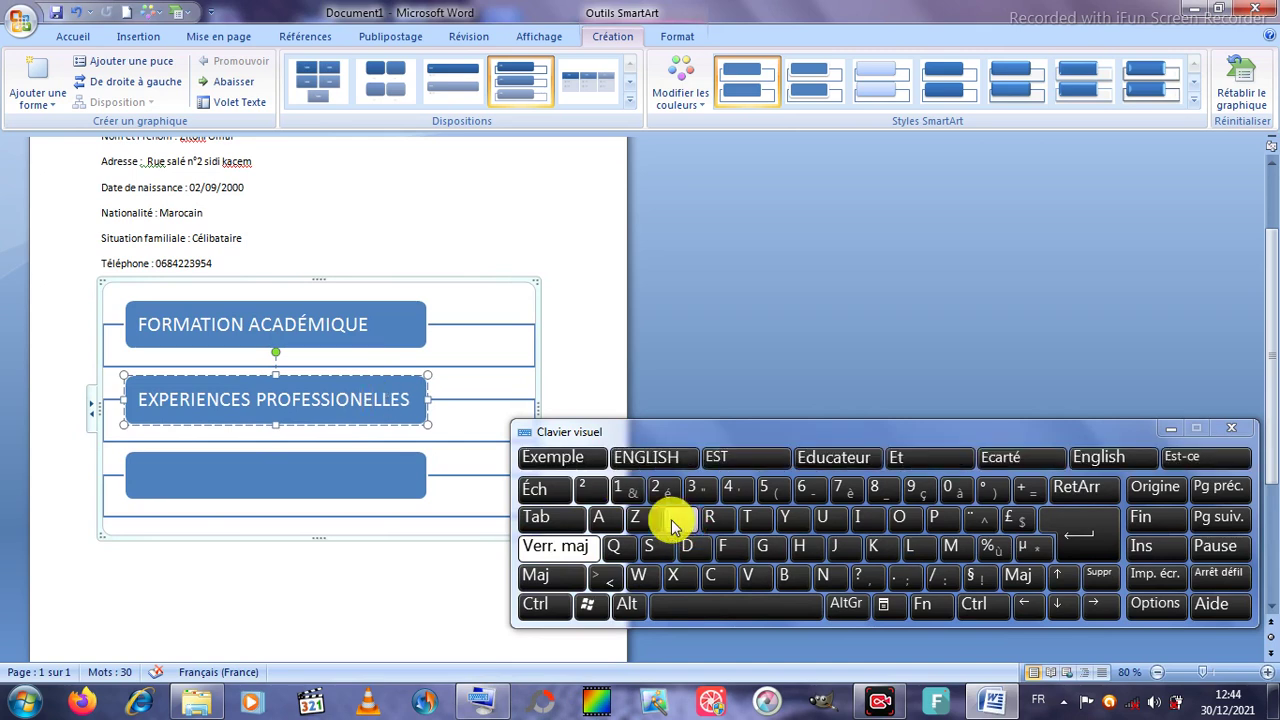
Step: Enter COMPETENCES PROFESSIONNELLES as the text of the third SmartArt box
{"action": "left_click", "coordinate": [372, 477]}
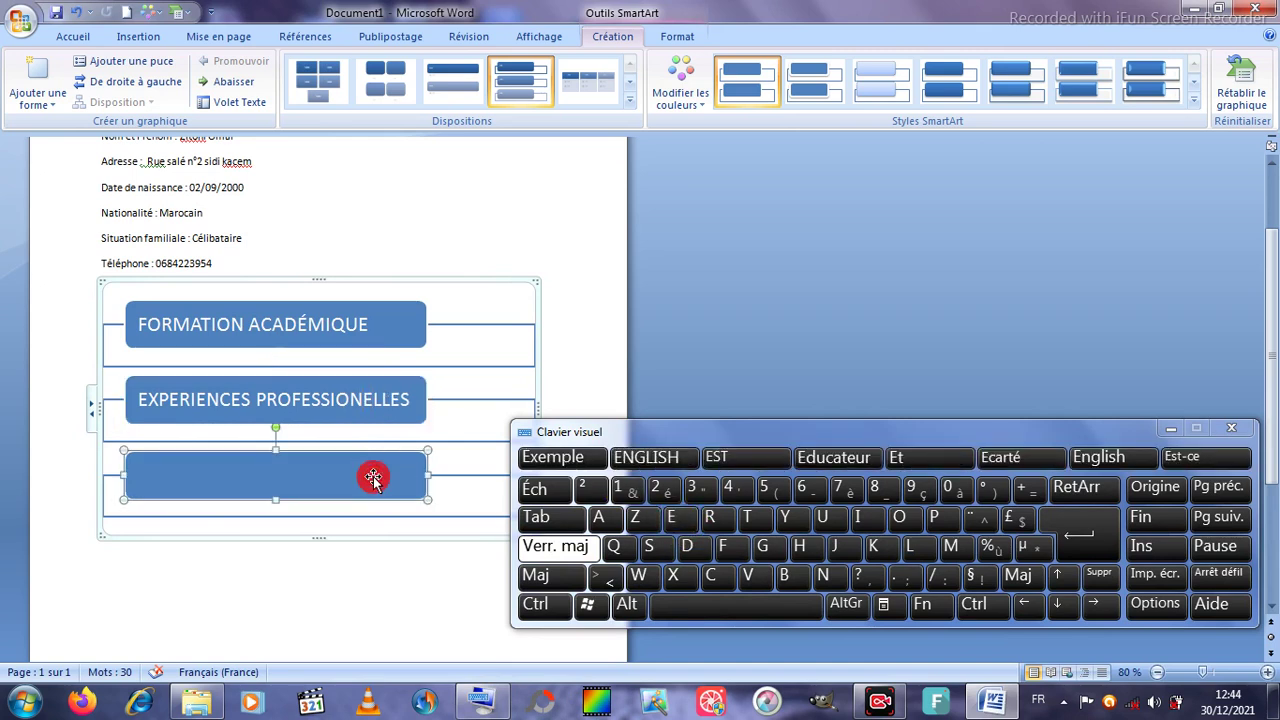
{"action": "left_click", "coordinate": [711, 575]}
{"action": "left_click", "coordinate": [915, 520]}
{"action": "left_click", "coordinate": [955, 546]}
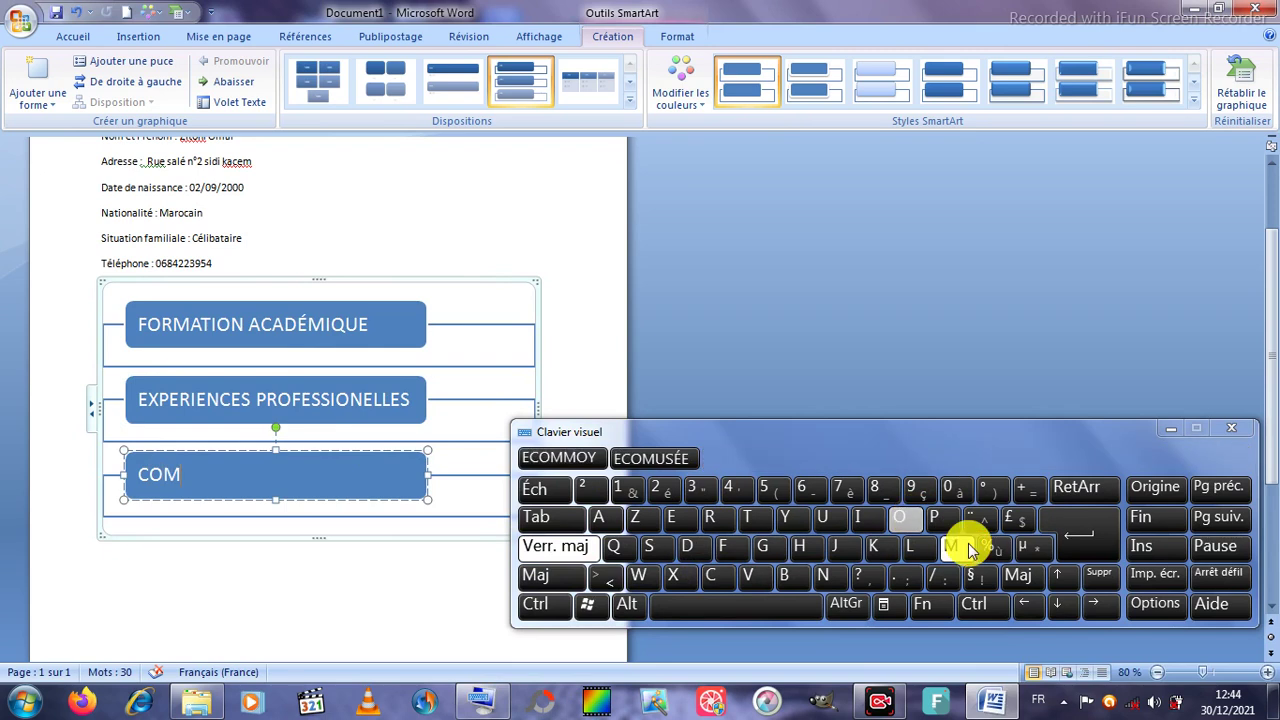
{"action": "left_click", "coordinate": [940, 520]}
{"action": "left_click", "coordinate": [671, 517]}
{"action": "left_click", "coordinate": [745, 517]}
{"action": "left_click", "coordinate": [690, 518]}
{"action": "left_click", "coordinate": [858, 577]}
{"action": "key", "text": "BackSpace"}
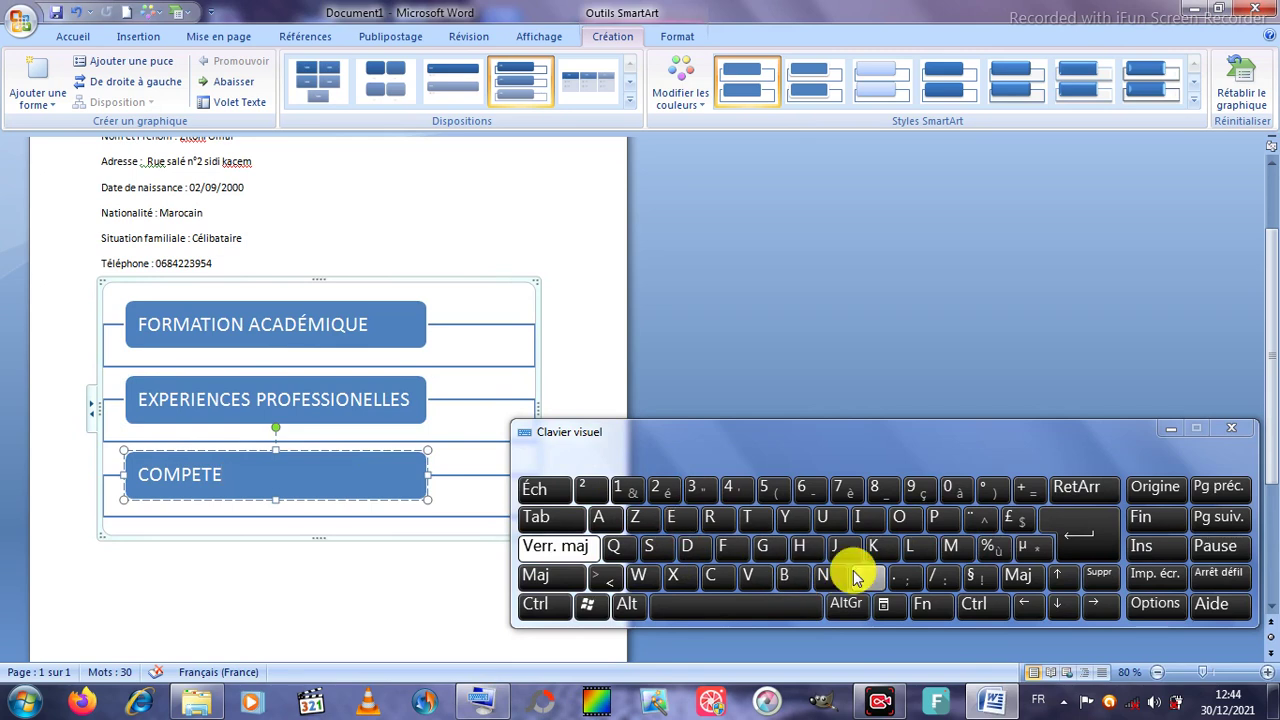
{"action": "left_click", "coordinate": [823, 575]}
{"action": "left_click", "coordinate": [712, 575]}
{"action": "left_click", "coordinate": [678, 517]}
{"action": "key", "text": "space"}
{"action": "left_click", "coordinate": [934, 517]}
{"action": "left_click", "coordinate": [709, 517]}
{"action": "left_click", "coordinate": [899, 519]}
{"action": "left_click", "coordinate": [724, 545]}
{"action": "left_click", "coordinate": [678, 517]}
{"action": "left_click", "coordinate": [651, 548]}
{"action": "left_click", "coordinate": [651, 548]}
{"action": "left_click", "coordinate": [862, 517]}
{"action": "left_click", "coordinate": [899, 519]}
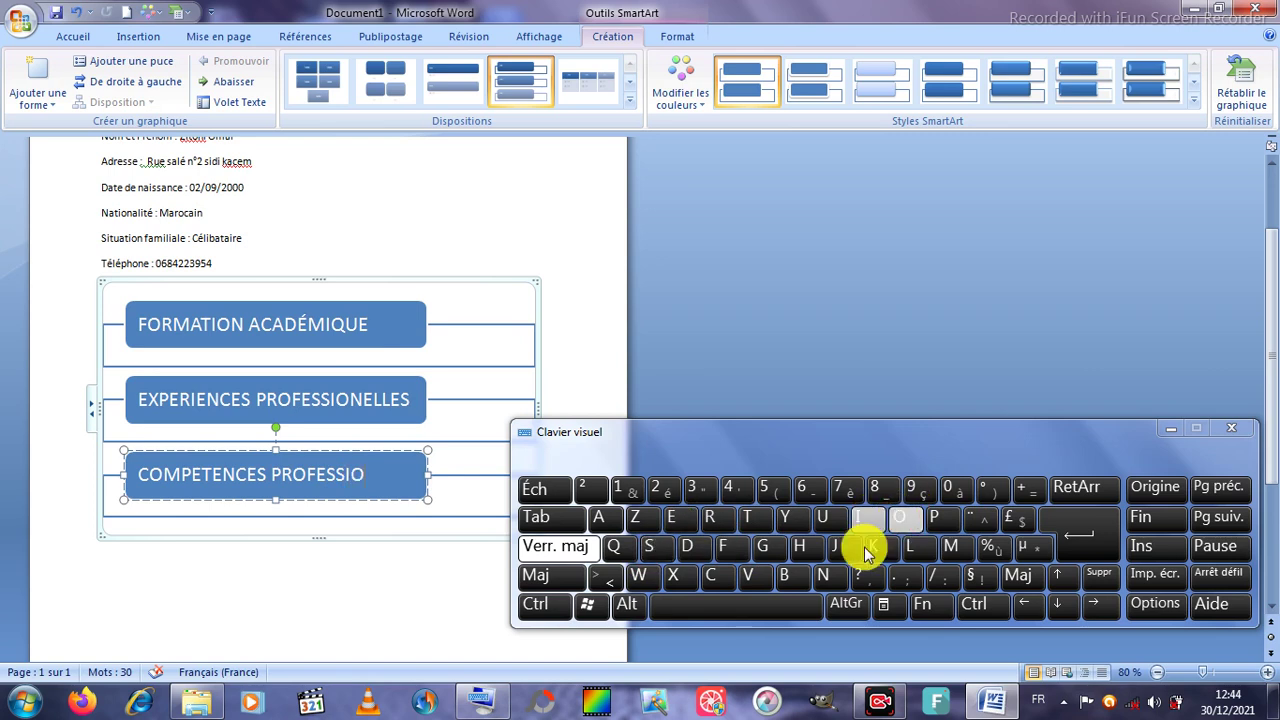
{"action": "left_click", "coordinate": [824, 580]}
{"action": "left_click", "coordinate": [824, 580]}
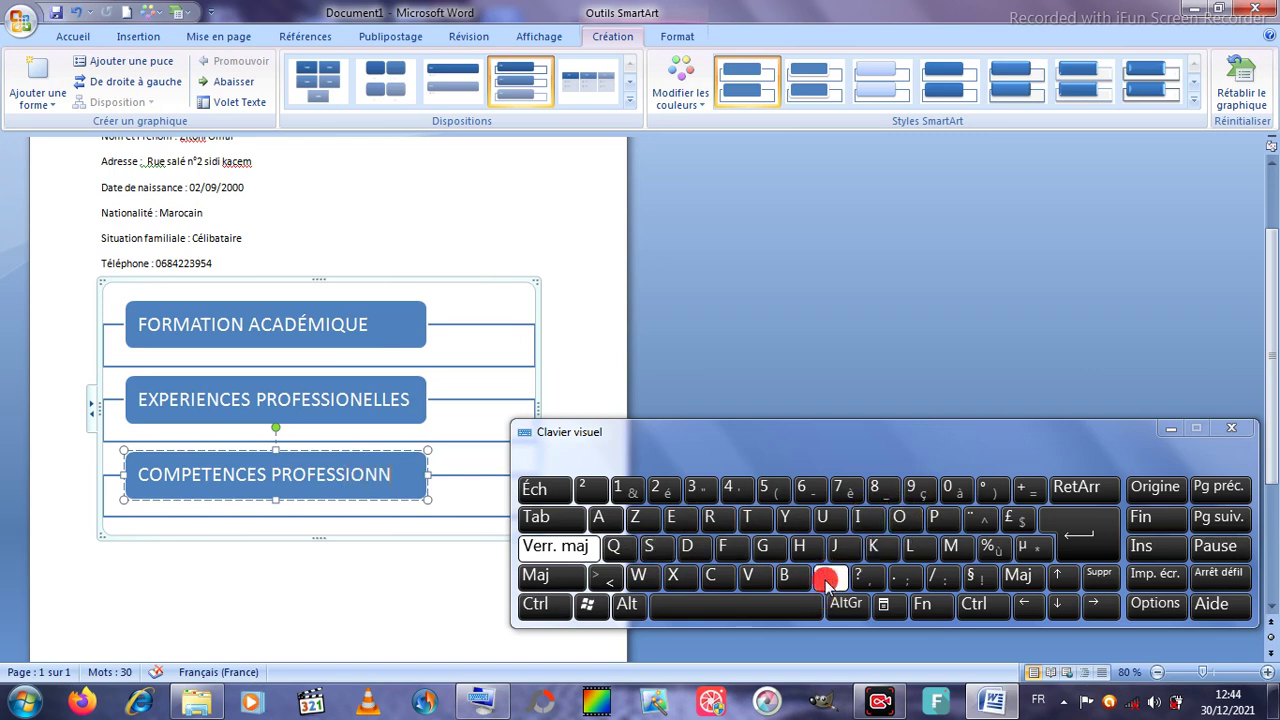
{"action": "left_click", "coordinate": [678, 517]}
{"action": "left_click", "coordinate": [915, 550]}
{"action": "left_click", "coordinate": [915, 550]}
{"action": "left_click", "coordinate": [670, 521]}
{"action": "left_click", "coordinate": [667, 546]}
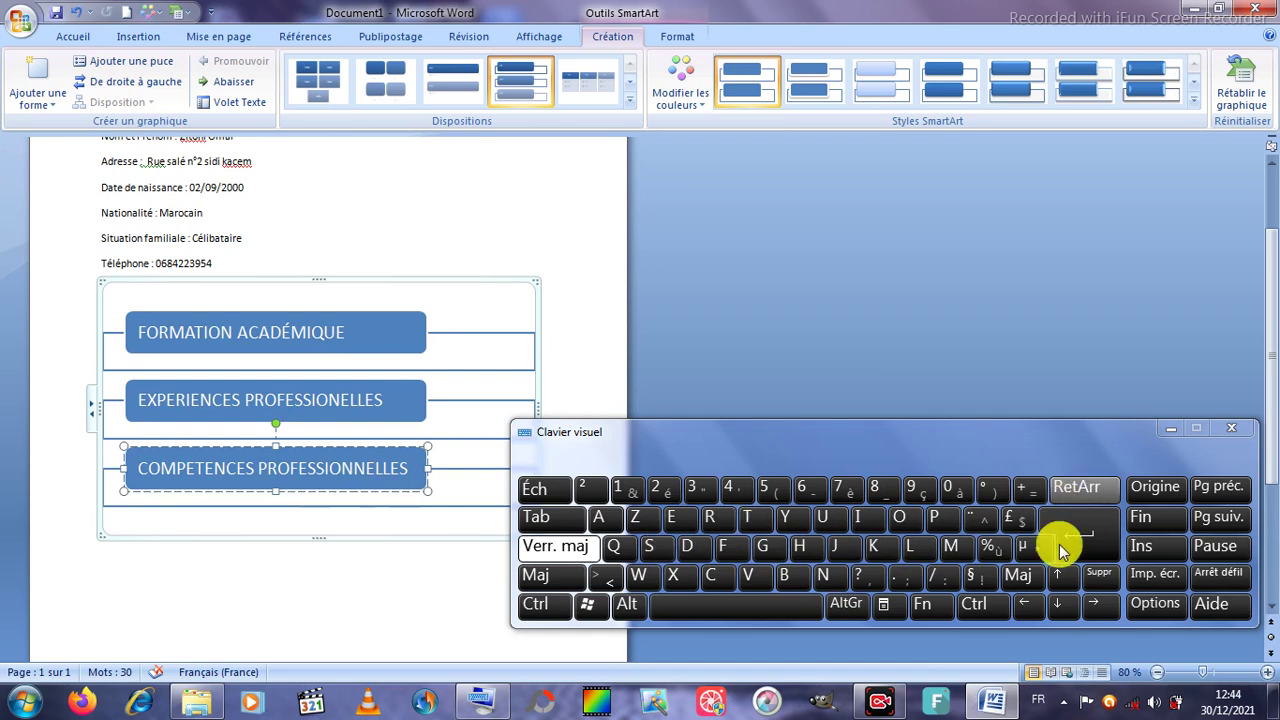
Step: Correct the second SmartArt box to EXPERIENCES PROFESSIONNELLES by adding the missing N, and minimize the on-screen keyboard
{"action": "left_click", "coordinate": [333, 395]}
{"action": "left_click", "coordinate": [822, 578]}
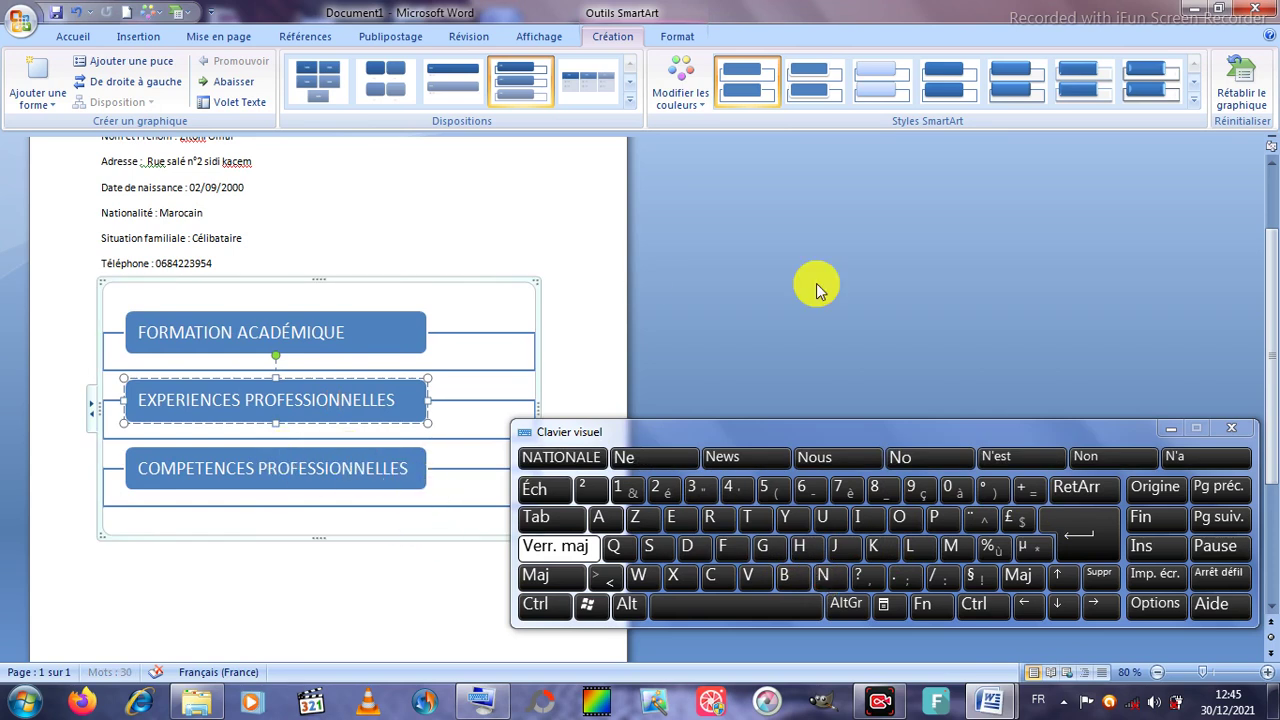
{"action": "left_click", "coordinate": [1172, 429]}
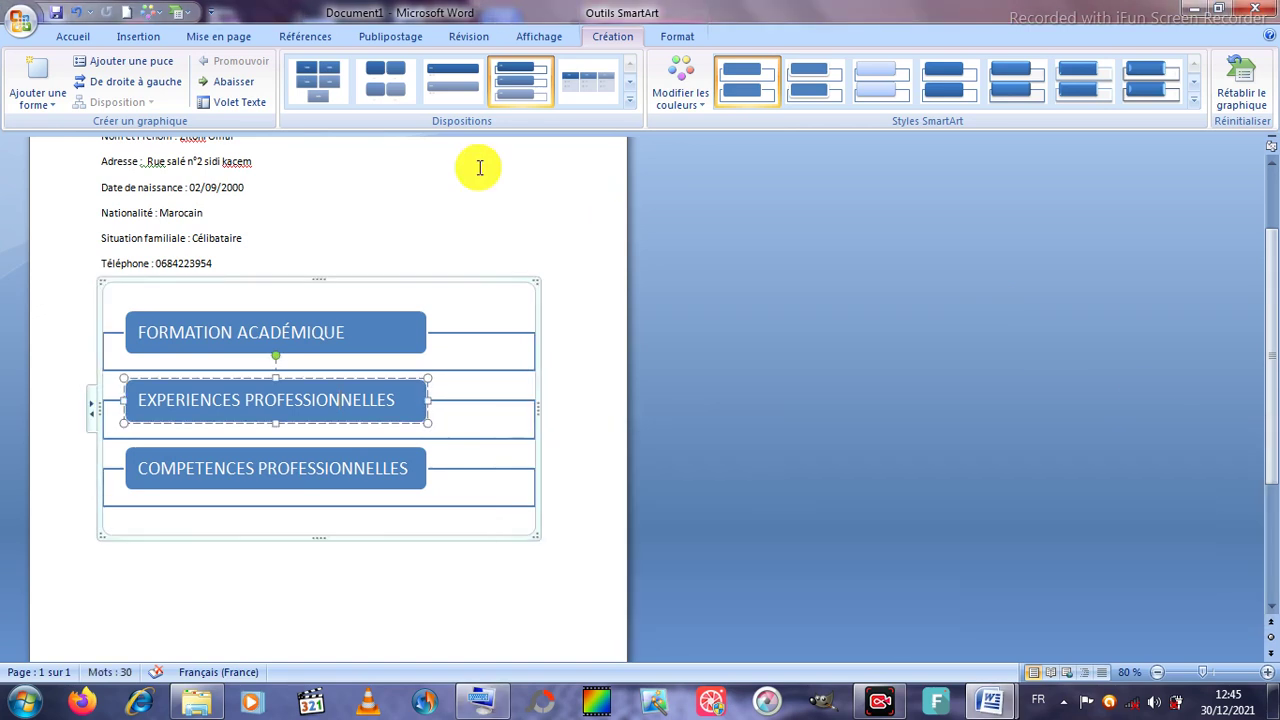
Step: Add two empty shapes after the COMPETENCES PROFESSIONNELLES box in the SmartArt list
{"action": "right_click", "coordinate": [415, 465]}
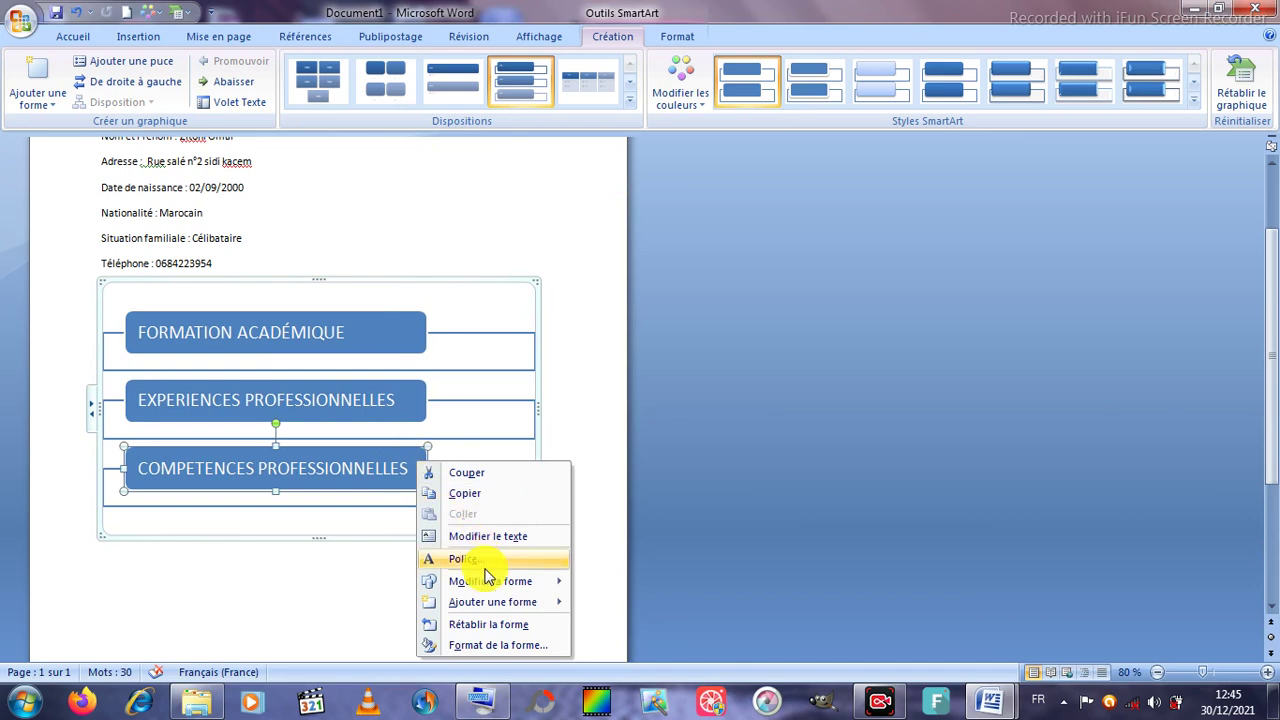
{"action": "mouse_move", "coordinate": [509, 610]}
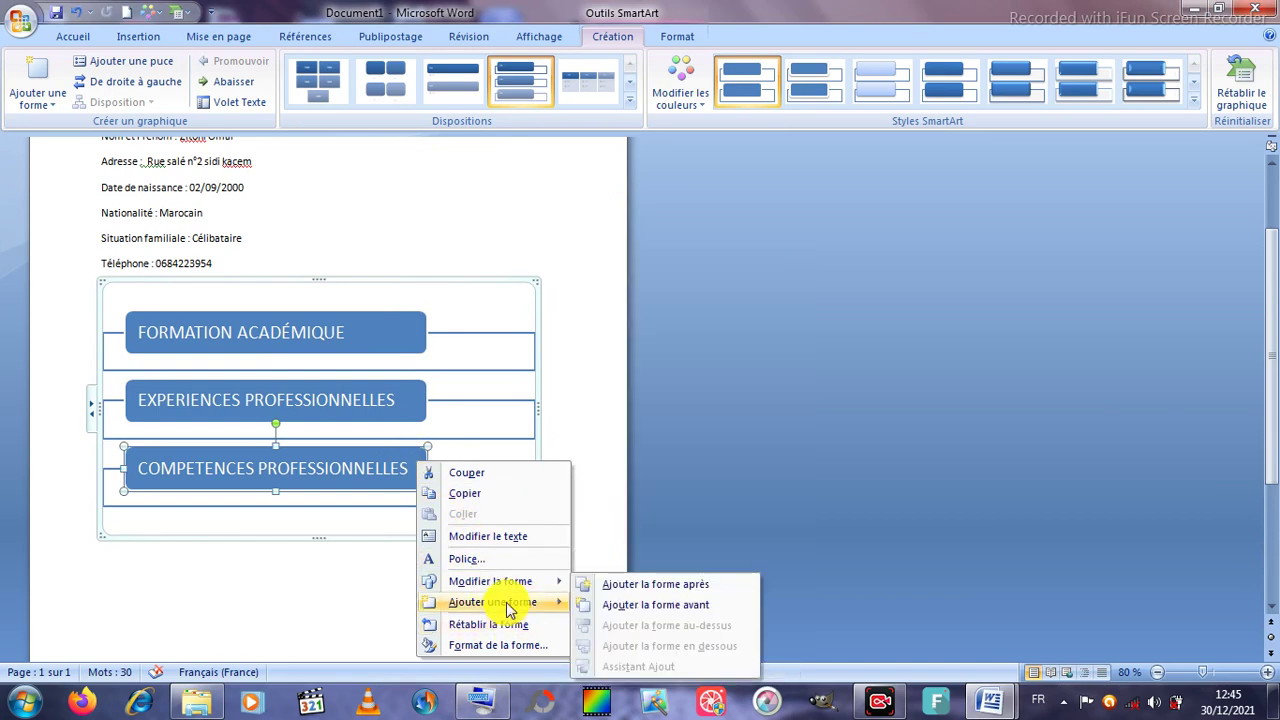
{"action": "left_click", "coordinate": [624, 588]}
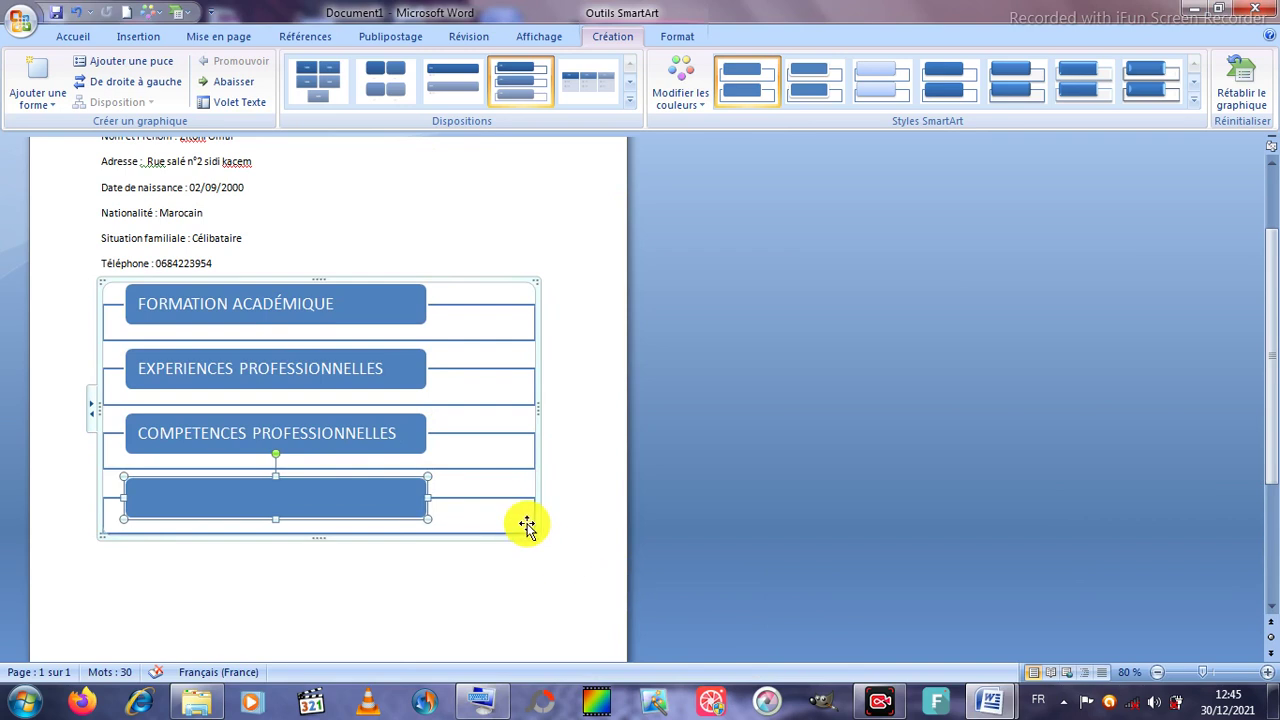
{"action": "right_click", "coordinate": [400, 503]}
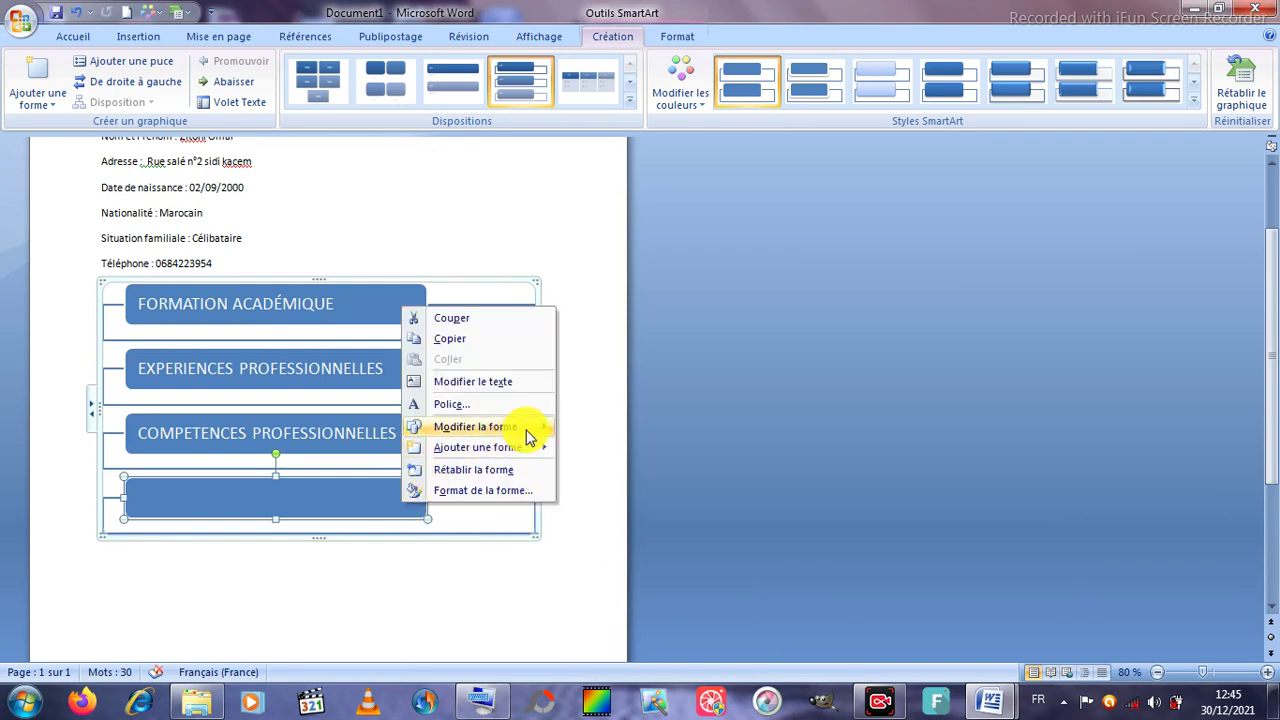
{"action": "mouse_move", "coordinate": [534, 449]}
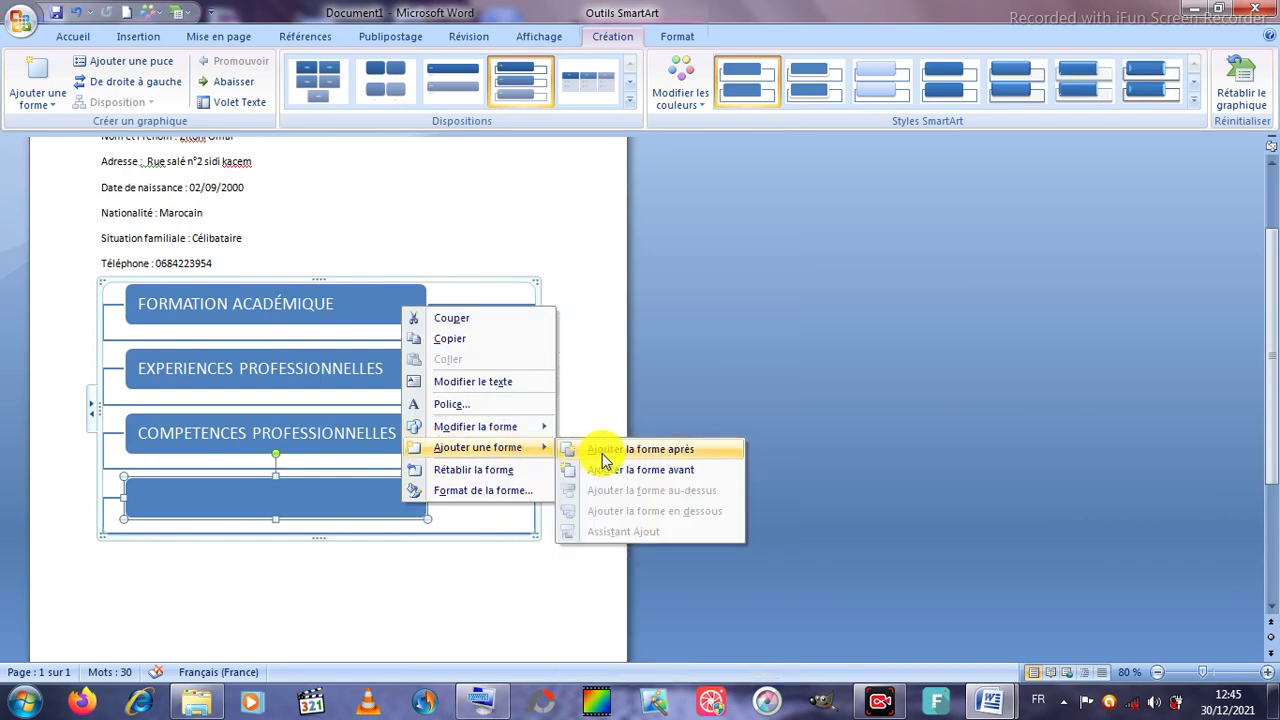
{"action": "left_click", "coordinate": [606, 452]}
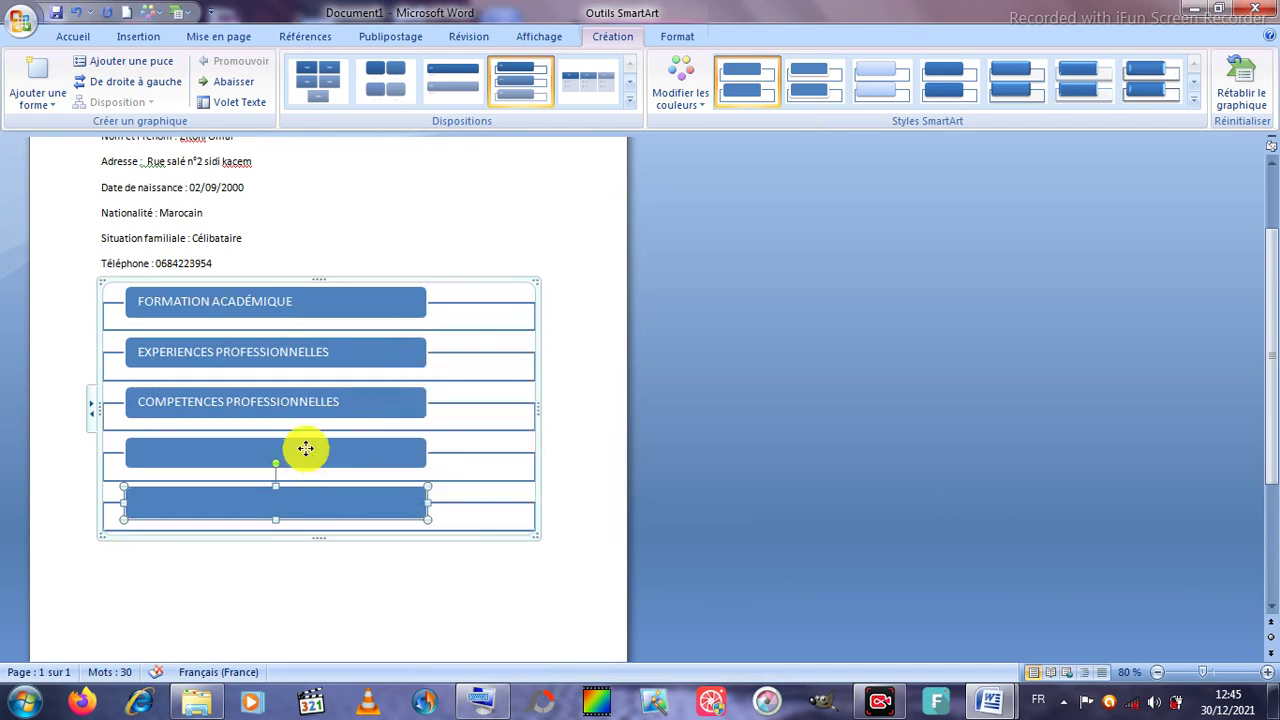
Step: Enter LANGUES as the text of the fourth SmartArt box using the on-screen keyboard
{"action": "left_click", "coordinate": [482, 702]}
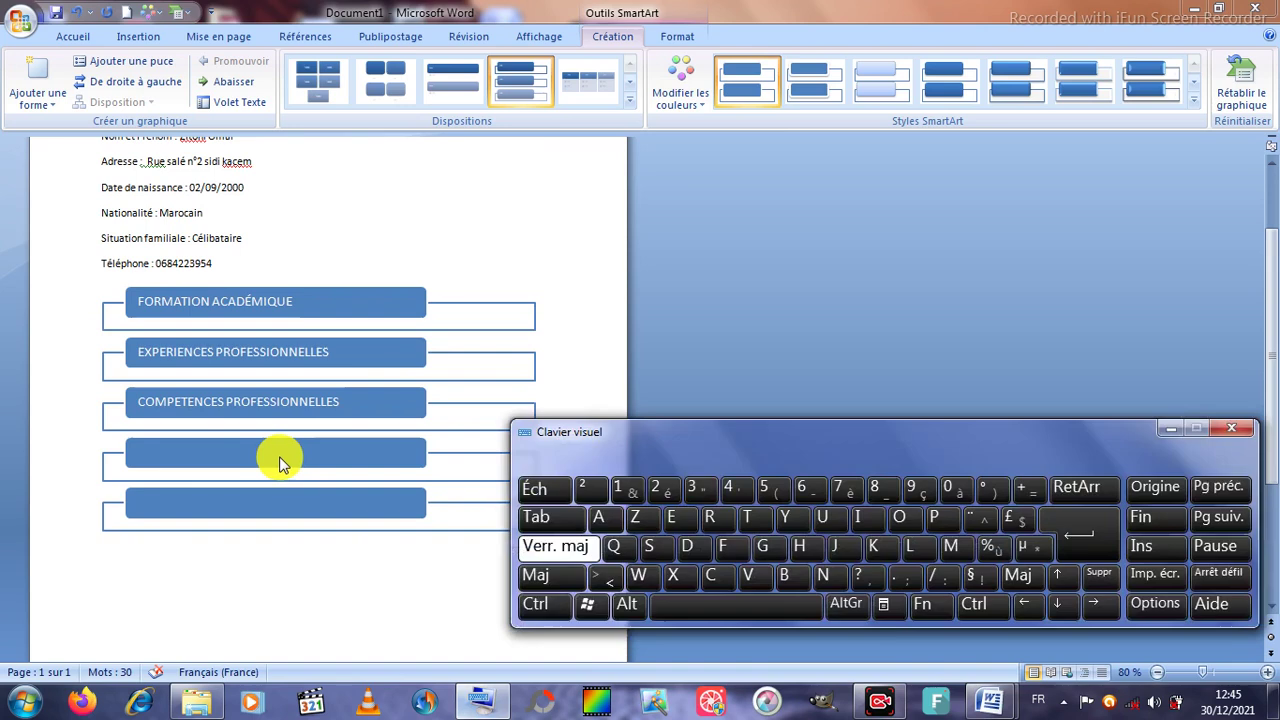
{"action": "left_click", "coordinate": [279, 455]}
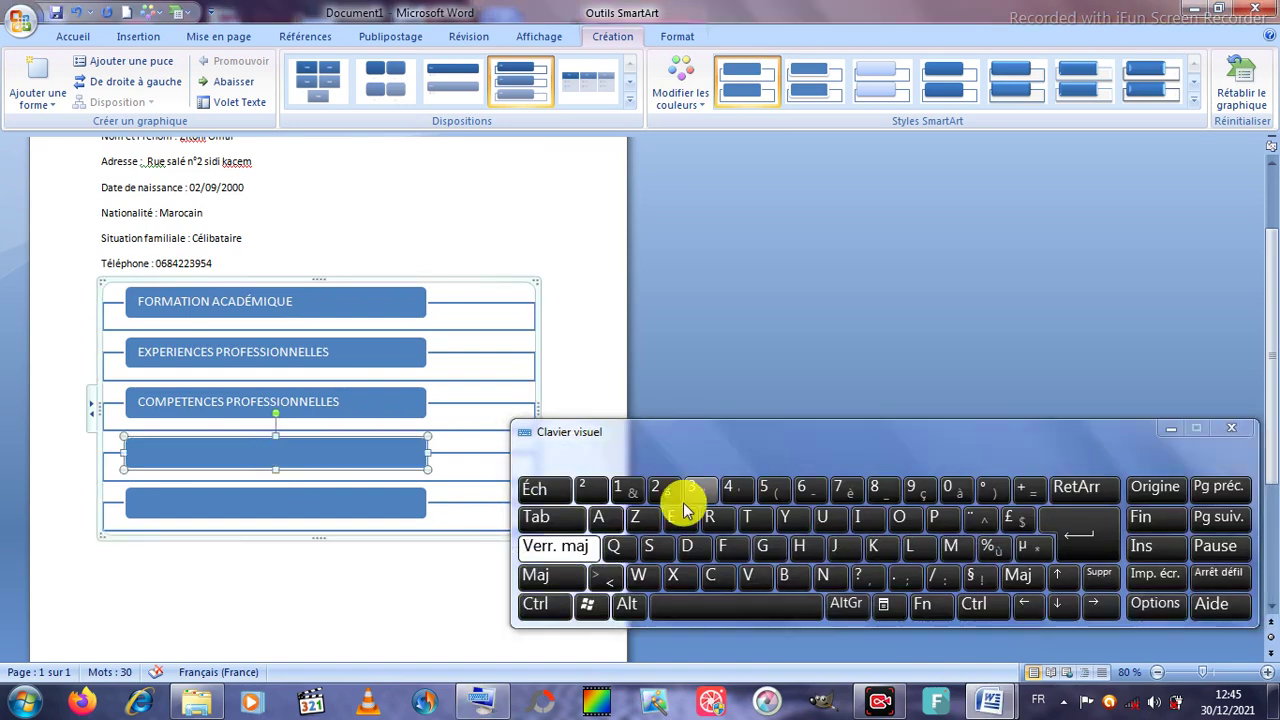
{"action": "left_click", "coordinate": [912, 542]}
{"action": "left_click", "coordinate": [611, 528]}
{"action": "left_click", "coordinate": [822, 575]}
{"action": "left_click", "coordinate": [570, 458]}
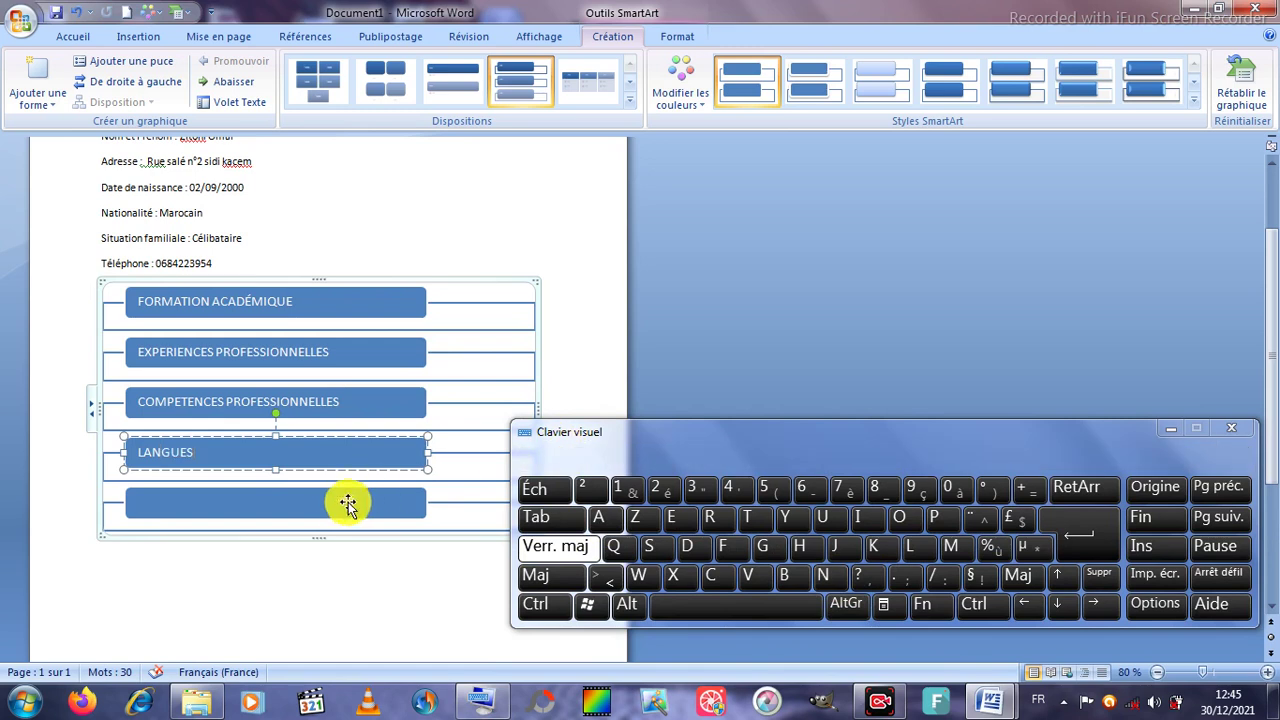
Step: Enter LOISIRS as the text of the fifth SmartArt box and minimize the on-screen keyboard
{"action": "left_click", "coordinate": [340, 506]}
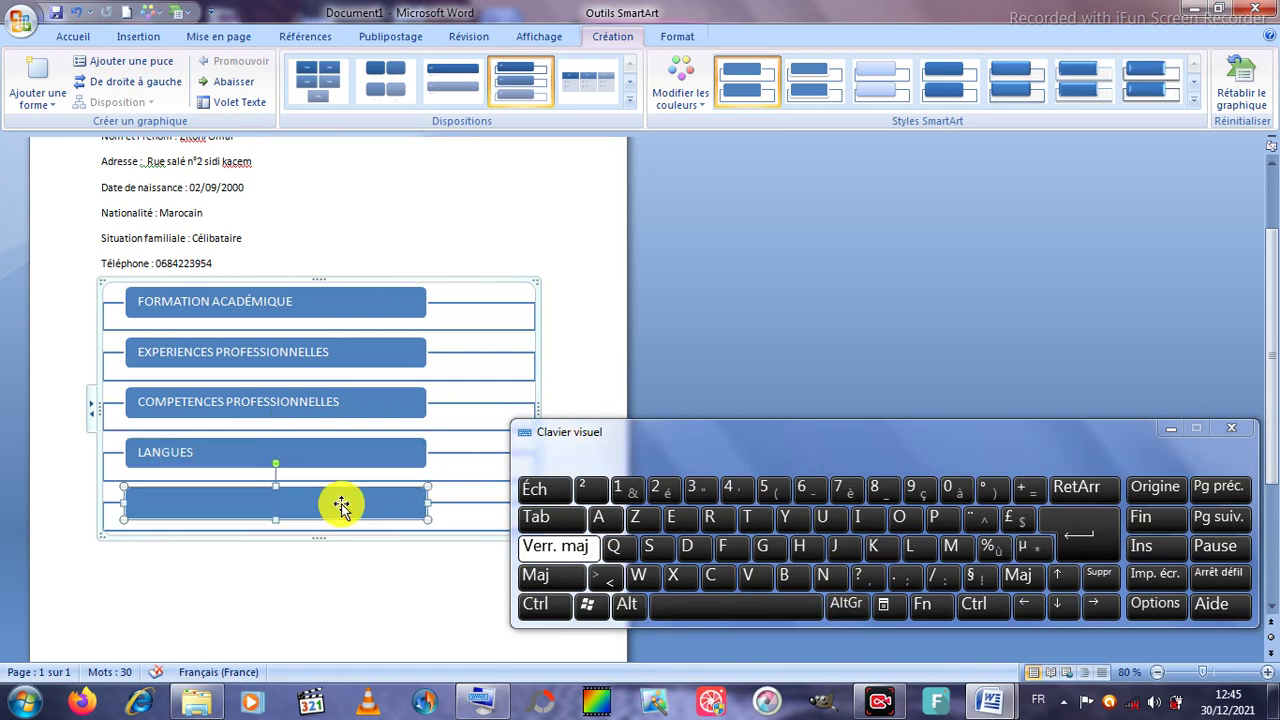
{"action": "left_click", "coordinate": [912, 546]}
{"action": "left_click", "coordinate": [903, 522]}
{"action": "left_click", "coordinate": [862, 522]}
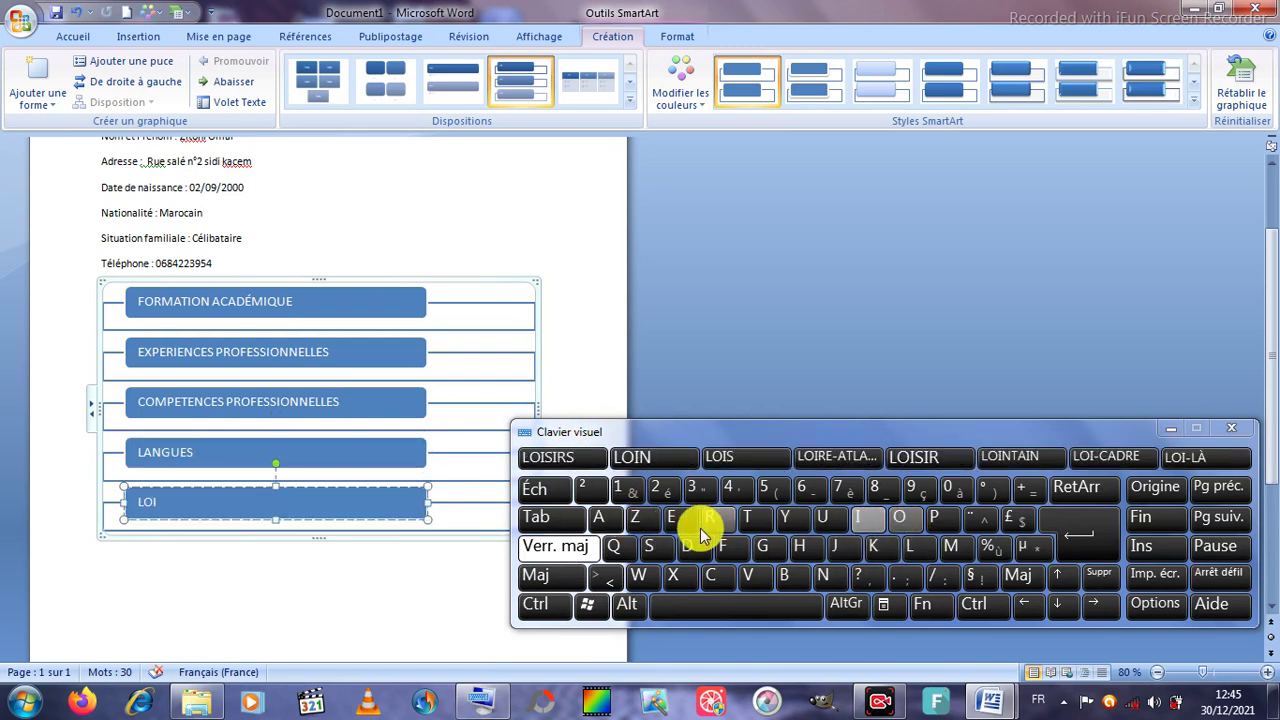
{"action": "left_click", "coordinate": [586, 457]}
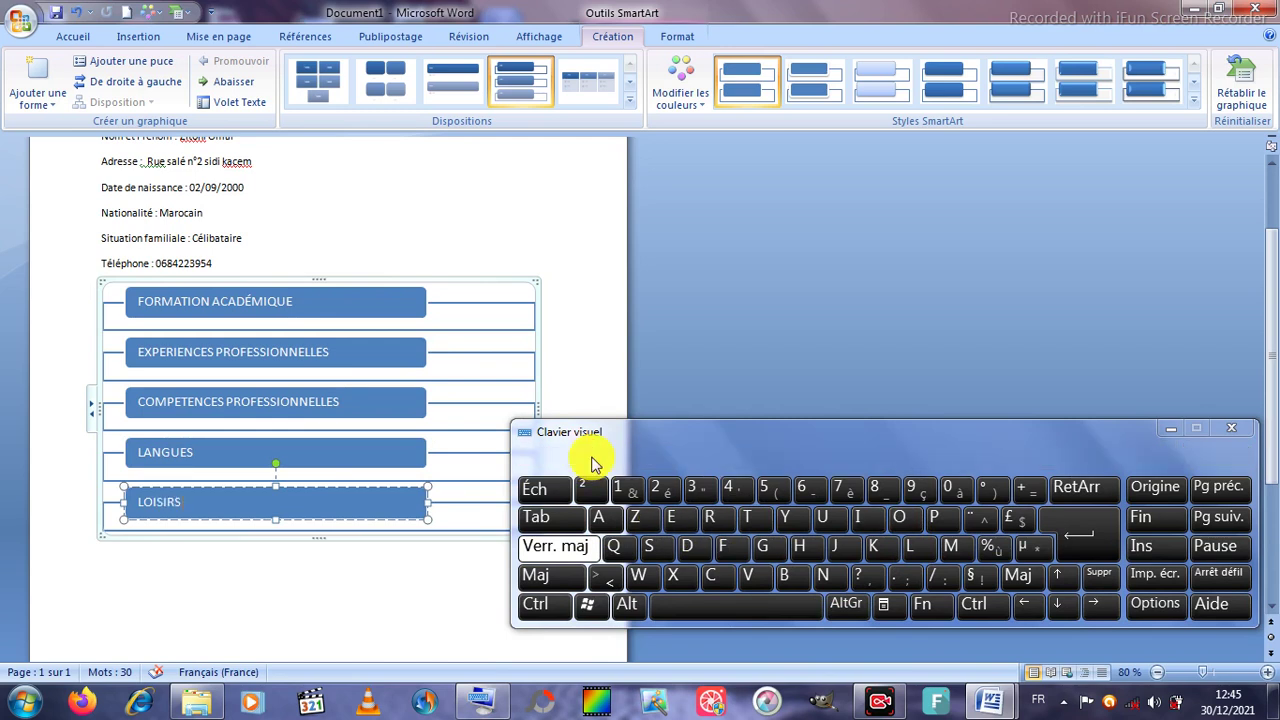
{"action": "left_click", "coordinate": [1173, 430]}
Step: Start a bullet reading 2017/2018 : in the outlined area under FORMATION ACADÉMIQUE
{"action": "left_click", "coordinate": [440, 317]}
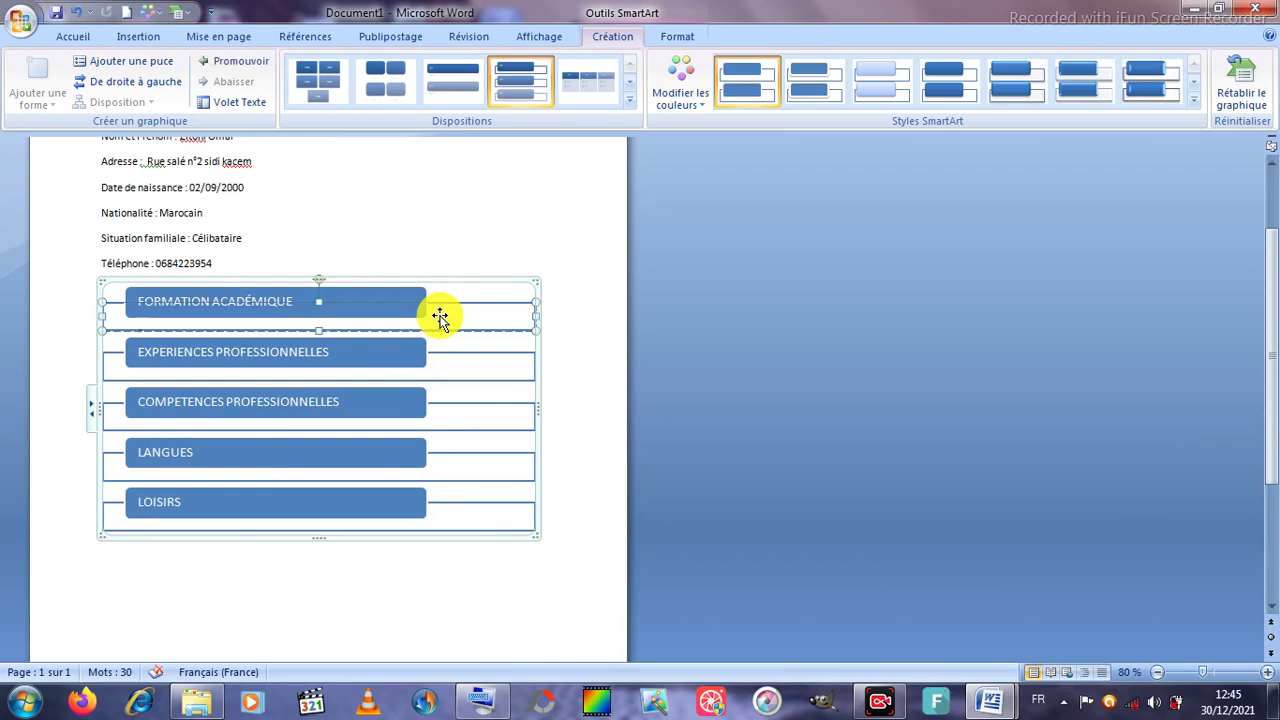
{"action": "left_click", "coordinate": [484, 700]}
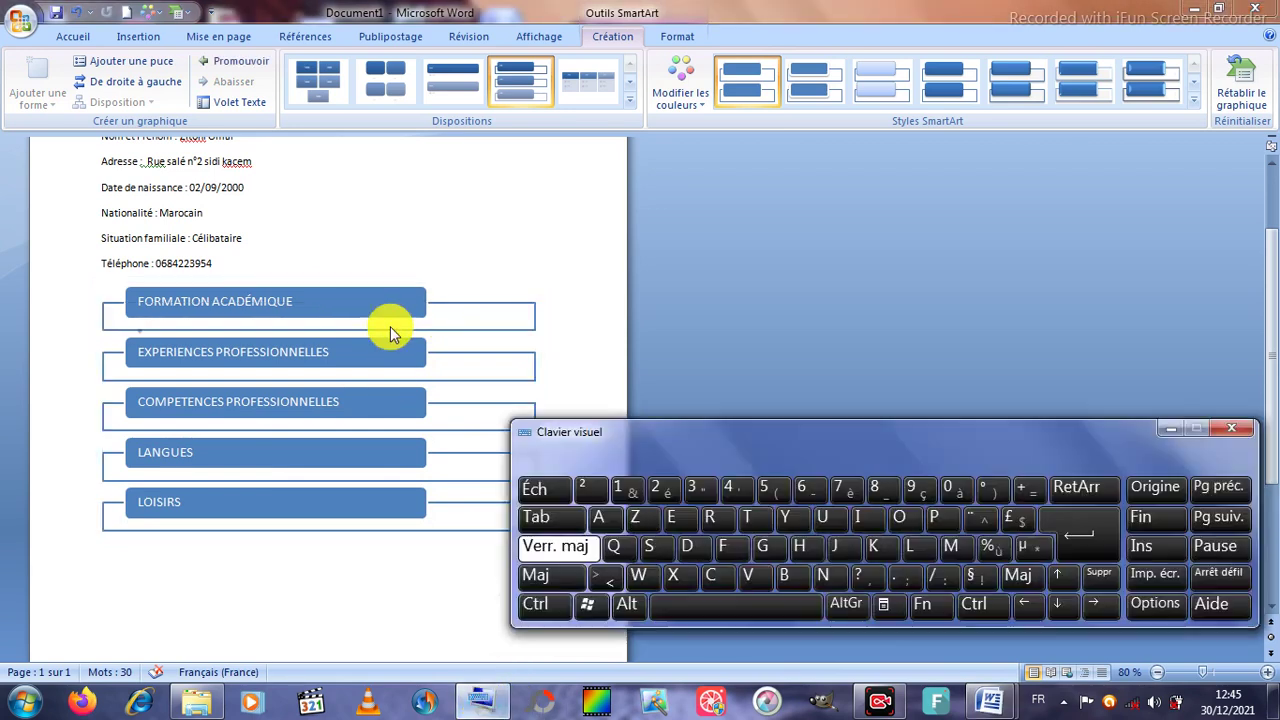
{"action": "left_click", "coordinate": [432, 320]}
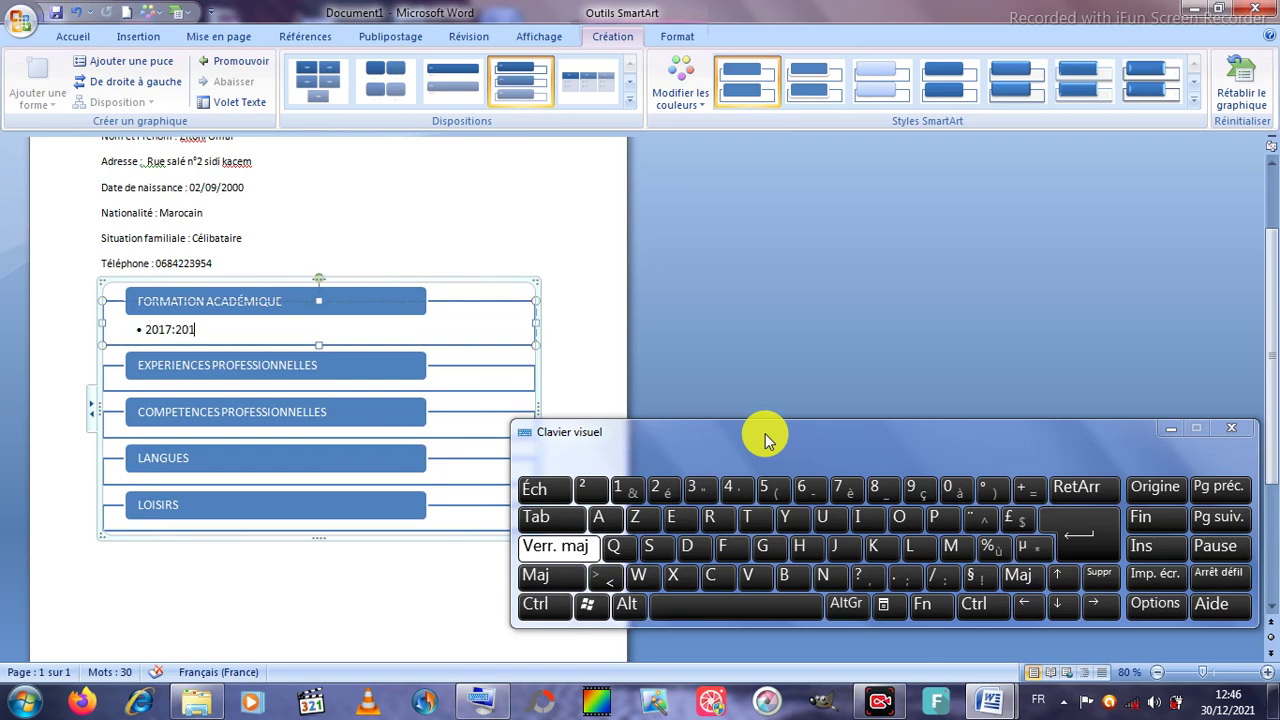
{"action": "type", "text": "/"}
{"action": "left_click", "coordinate": [585, 546]}
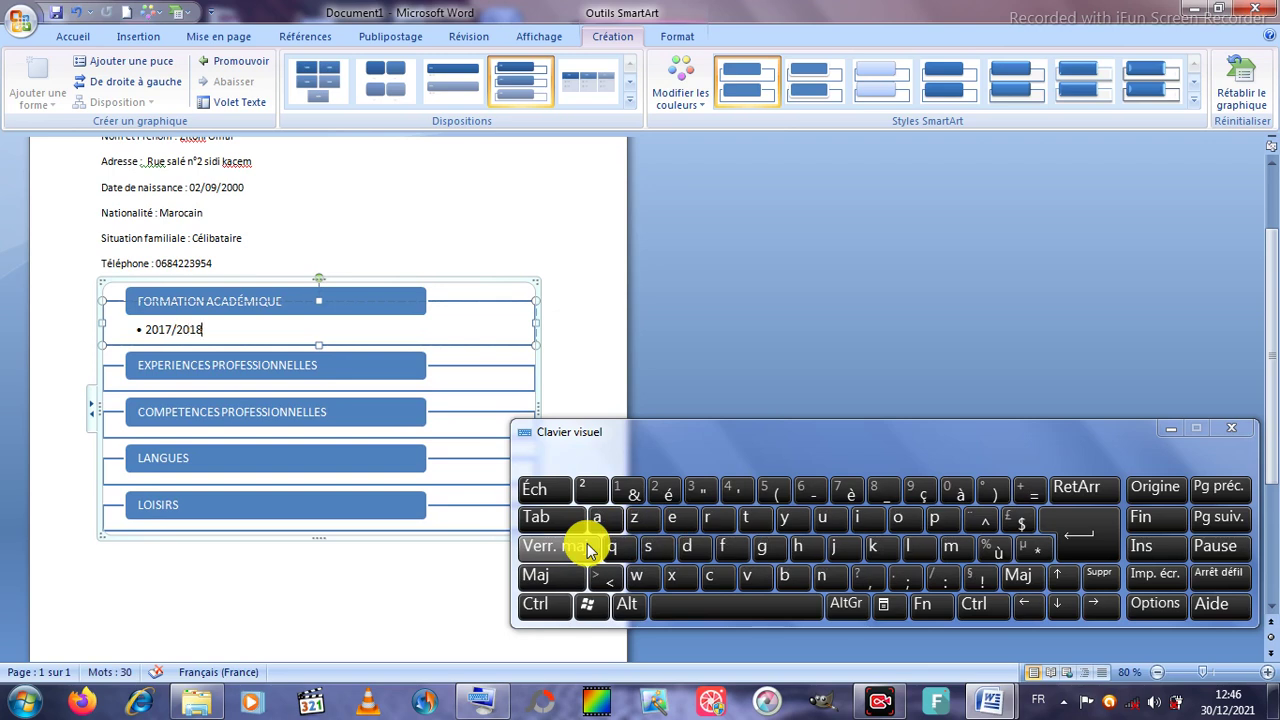
{"action": "left_click", "coordinate": [946, 583]}
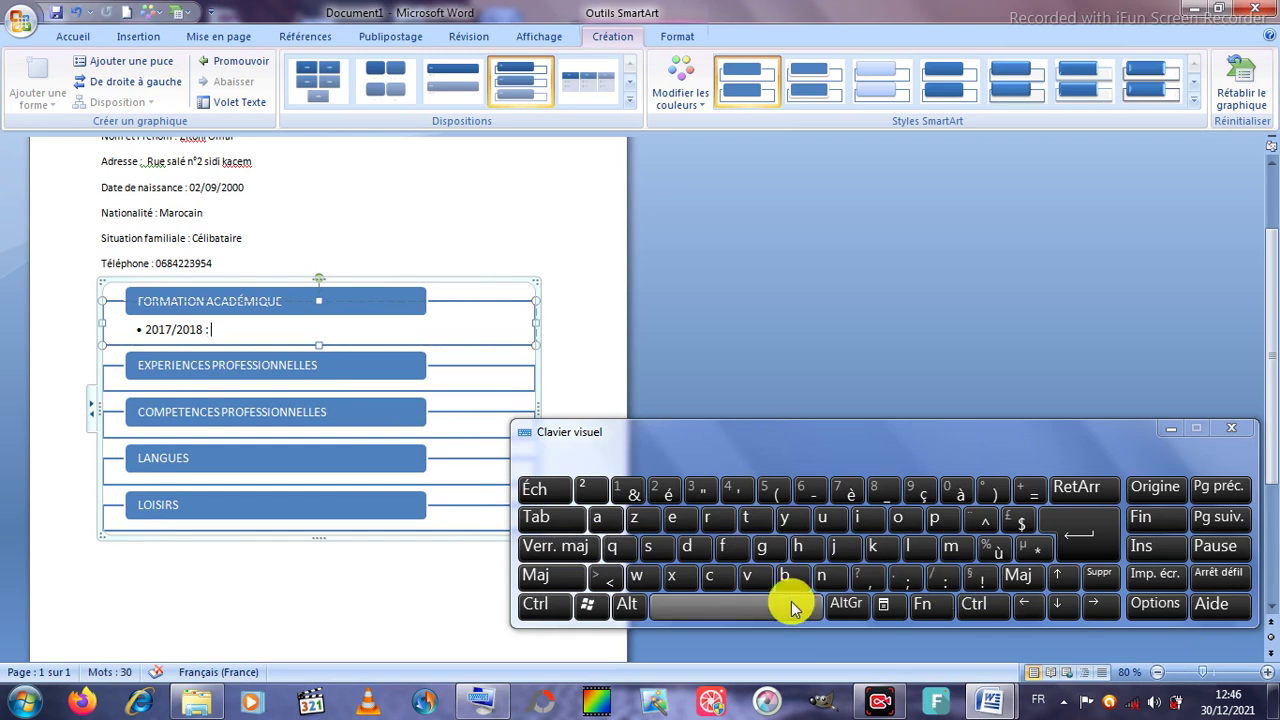
Step: Enter the word Licence in the 2017/2018 bullet under FORMATION ACADÉMIQUE using the on-screen keyboard
{"action": "left_click", "coordinate": [590, 553]}
{"action": "left_click", "coordinate": [920, 547]}
{"action": "left_click", "coordinate": [565, 546]}
{"action": "left_click", "coordinate": [857, 517]}
{"action": "left_click", "coordinate": [712, 575]}
{"action": "left_click", "coordinate": [672, 532]}
{"action": "left_click", "coordinate": [821, 576]}
{"action": "left_click", "coordinate": [712, 576]}
{"action": "left_click", "coordinate": [680, 527]}
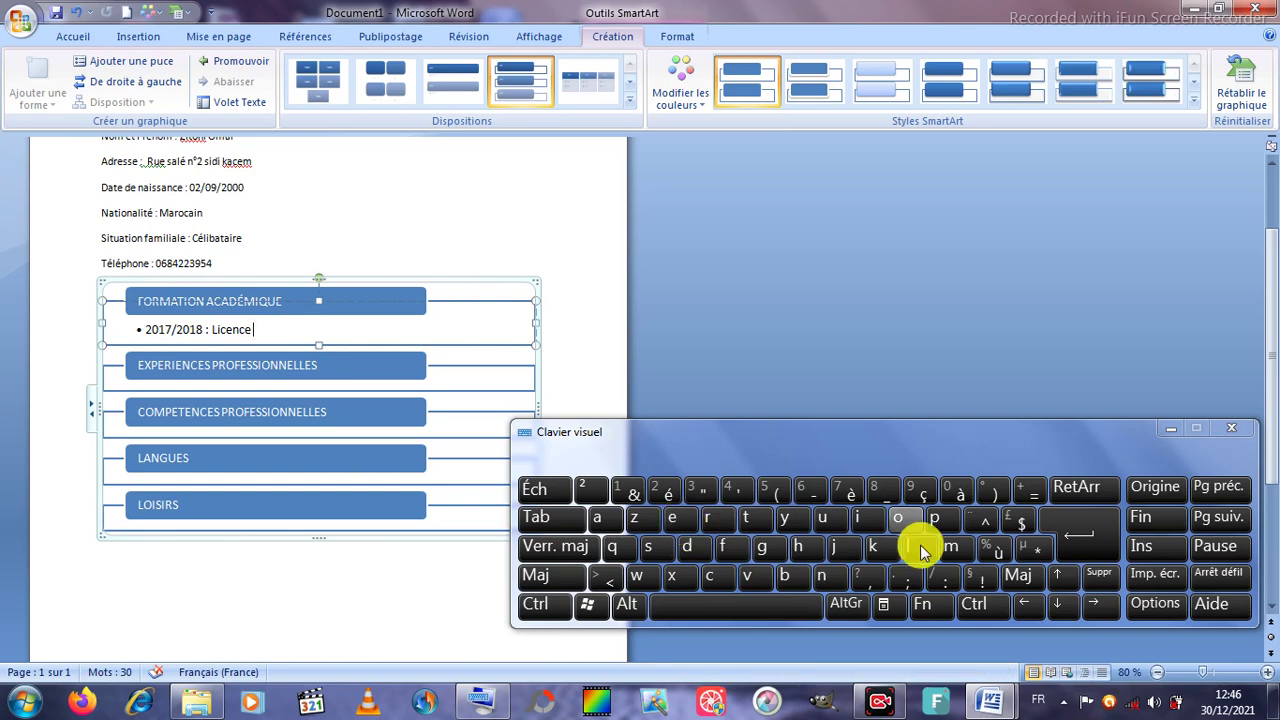
Step: Continue the 2017/2018 bullet with the words "en sciences chimie" after Licence
{"action": "left_click", "coordinate": [688, 520]}
{"action": "left_click", "coordinate": [821, 576]}
{"action": "left_click", "coordinate": [709, 576]}
{"action": "left_click", "coordinate": [854, 518]}
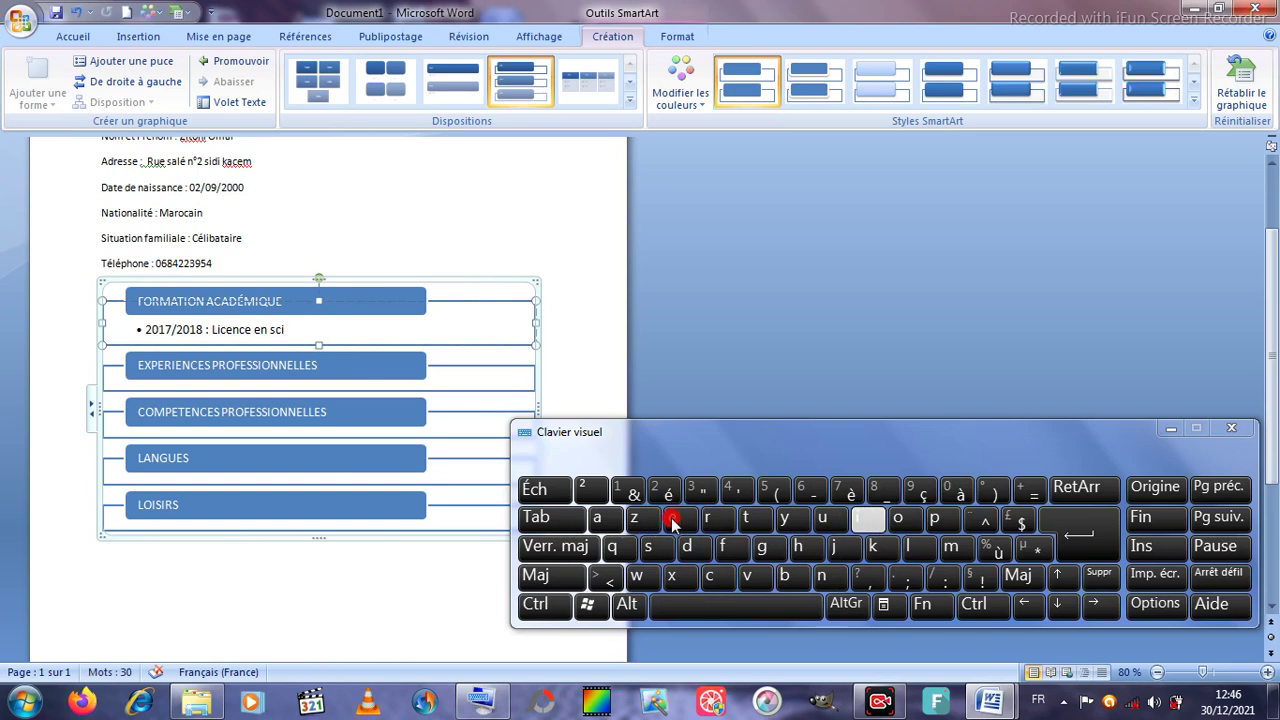
{"action": "left_click", "coordinate": [820, 574]}
{"action": "left_click", "coordinate": [712, 577]}
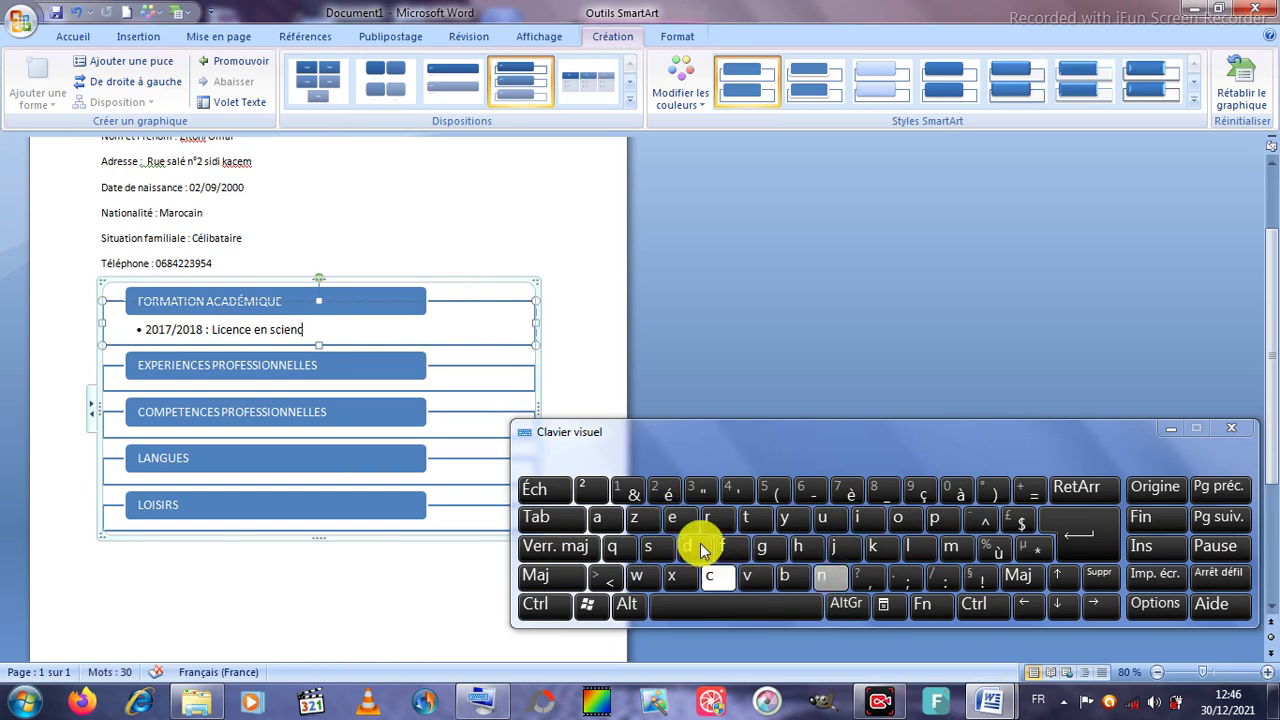
{"action": "left_click", "coordinate": [690, 520]}
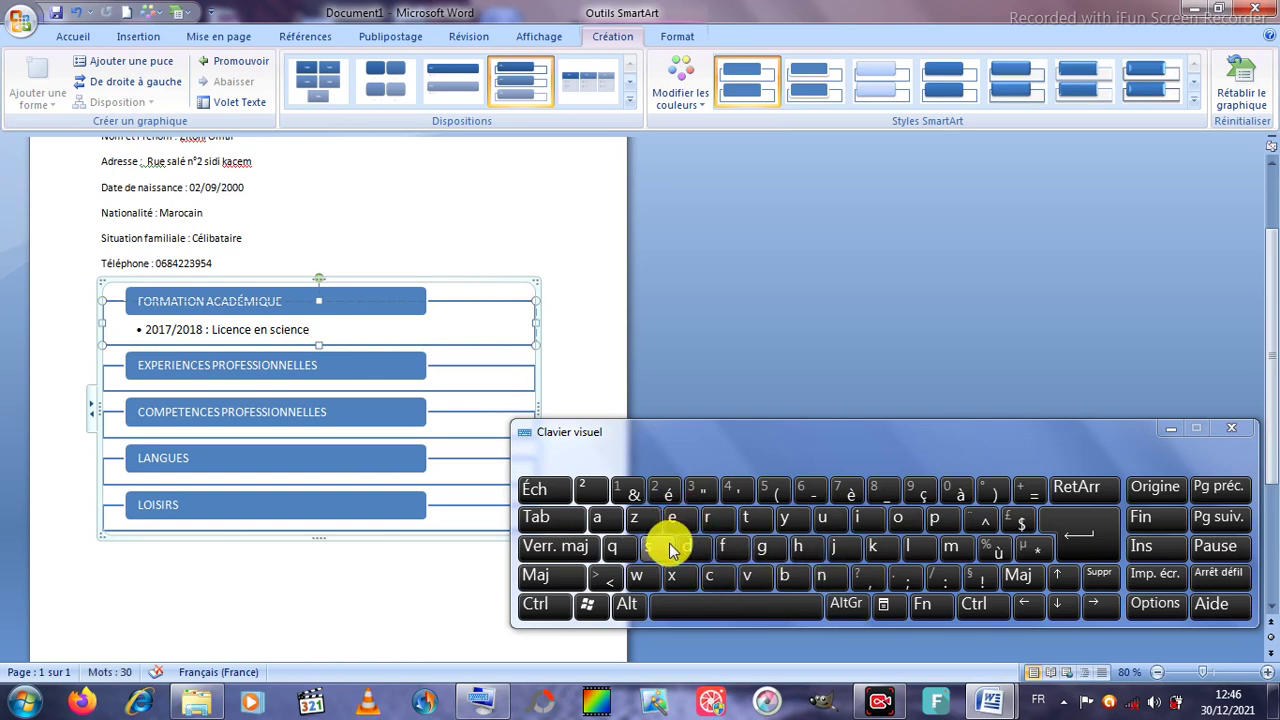
{"action": "left_click", "coordinate": [710, 576]}
{"action": "left_click", "coordinate": [800, 546]}
{"action": "left_click", "coordinate": [872, 518]}
{"action": "left_click", "coordinate": [940, 538]}
{"action": "left_click", "coordinate": [871, 517]}
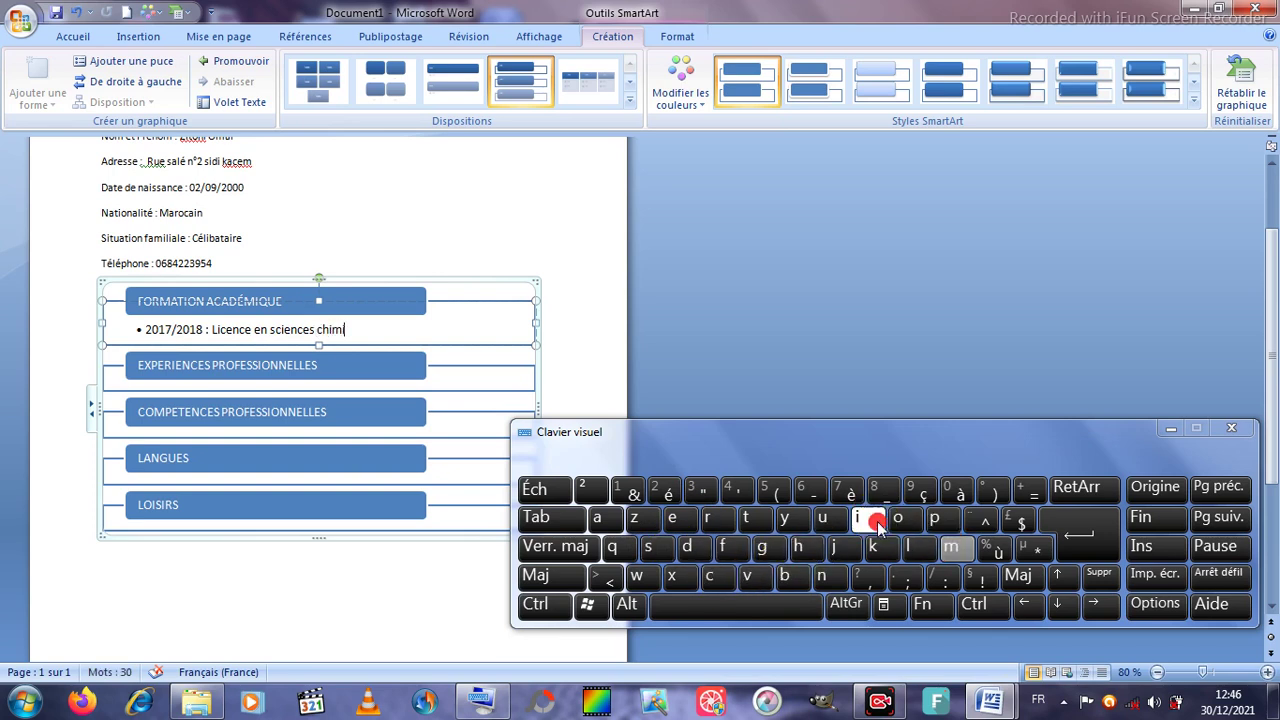
{"action": "left_click", "coordinate": [692, 524]}
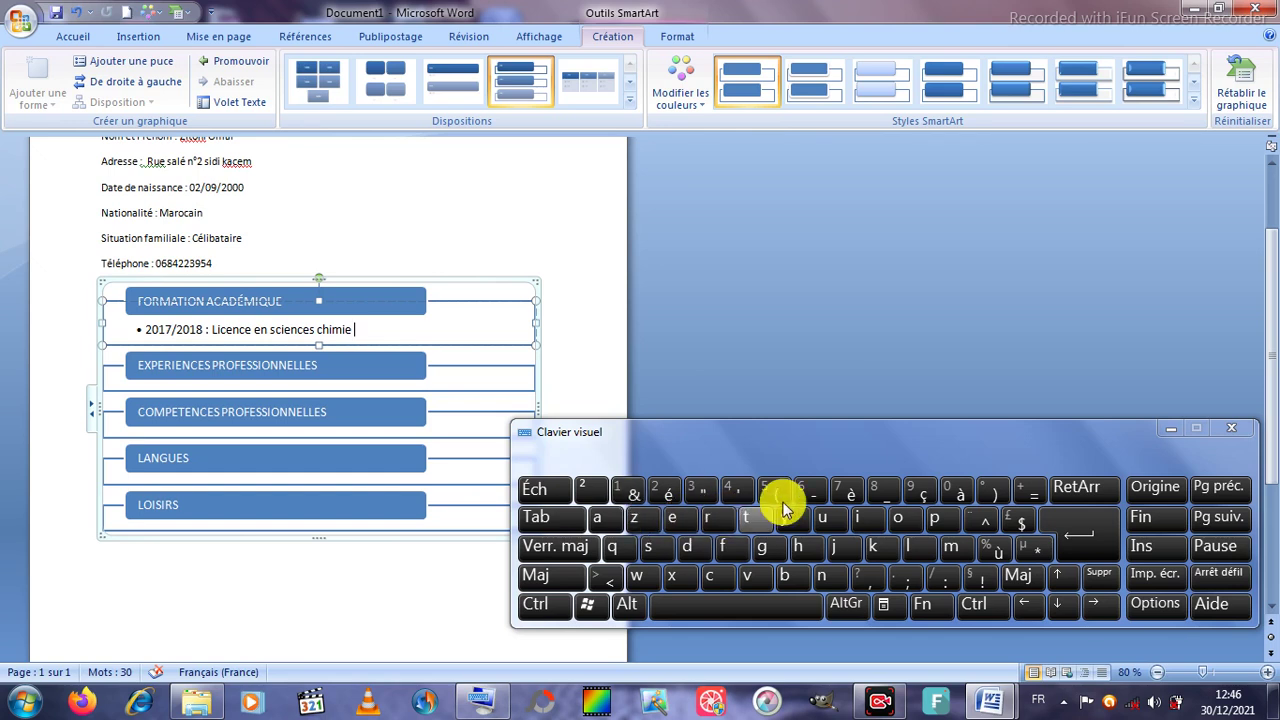
Step: Add "à la faculté" after "chimie" in the 2017/2018 bullet
{"action": "left_click", "coordinate": [908, 546]}
{"action": "left_click", "coordinate": [600, 520]}
{"action": "left_click", "coordinate": [727, 540]}
{"action": "left_click", "coordinate": [600, 518]}
{"action": "left_click", "coordinate": [725, 580]}
{"action": "left_click", "coordinate": [822, 518]}
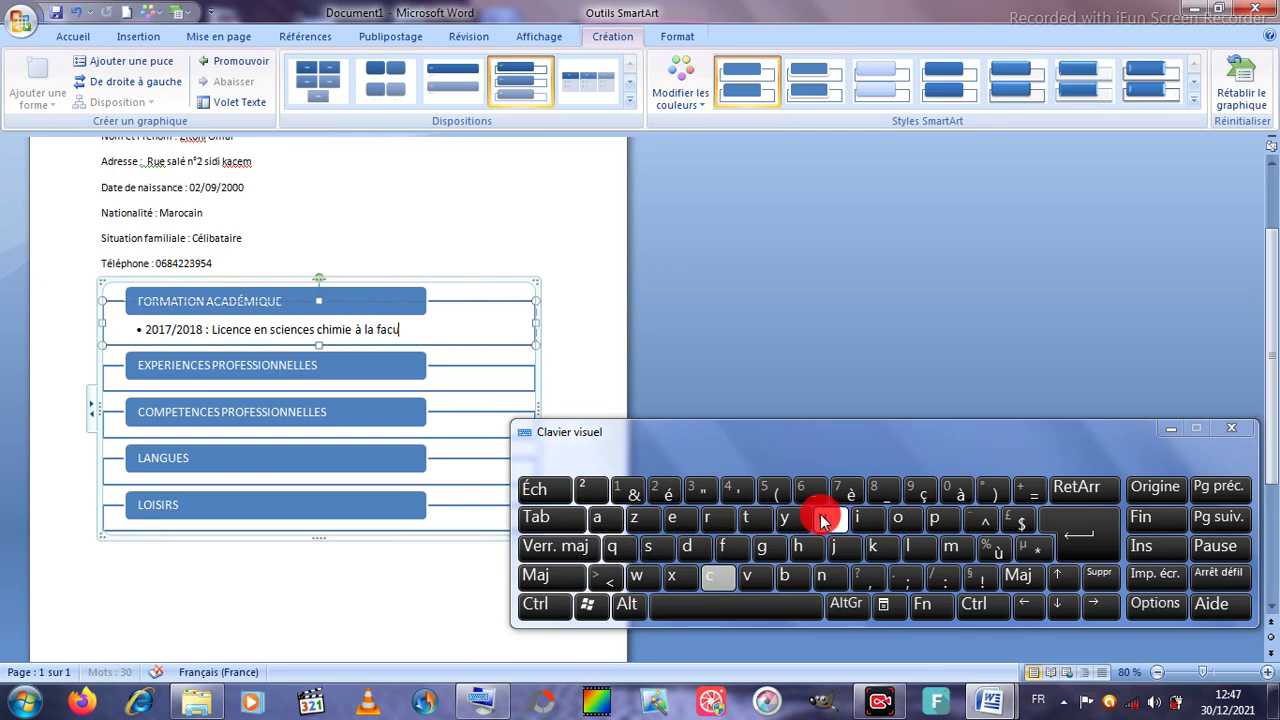
{"action": "left_click", "coordinate": [908, 547]}
{"action": "left_click", "coordinate": [748, 520]}
{"action": "left_click", "coordinate": [660, 490]}
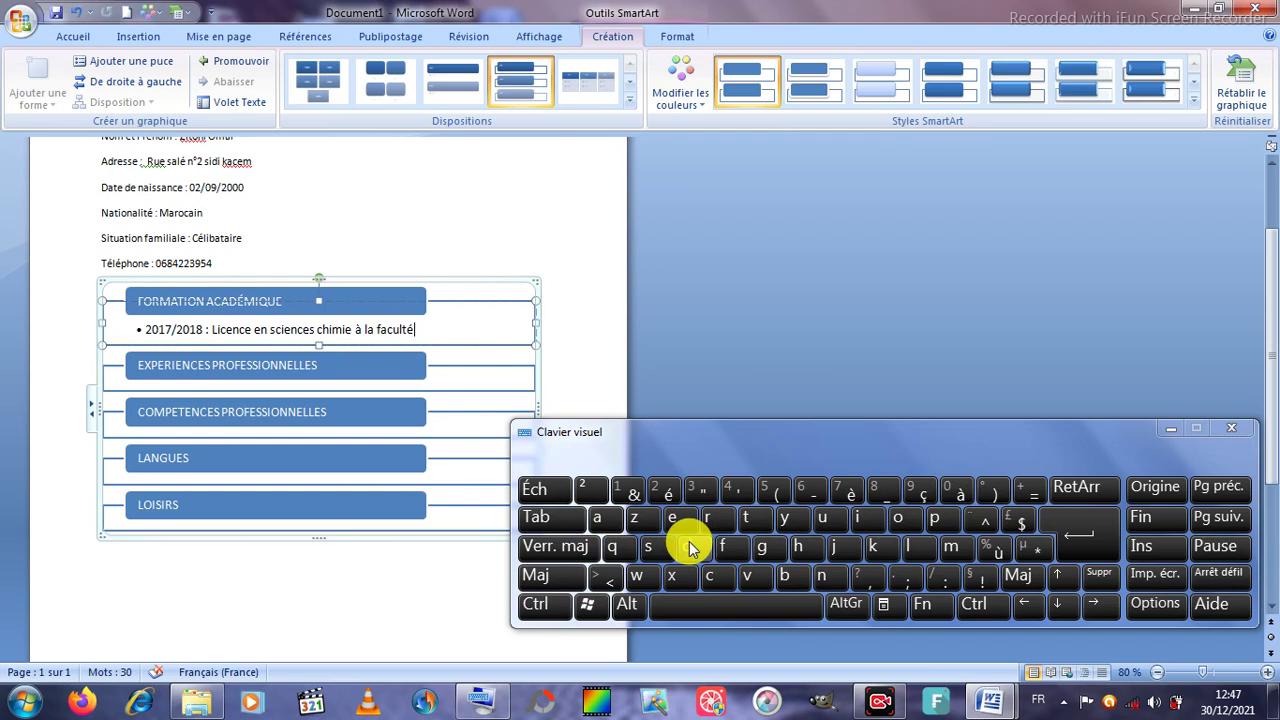
Step: Complete the 2017/2018 bullet with "de kénitra", correcting the mistyped letter in the city name
{"action": "left_click", "coordinate": [690, 547]}
{"action": "left_click", "coordinate": [678, 522]}
{"action": "left_click", "coordinate": [876, 540]}
{"action": "left_click", "coordinate": [680, 490]}
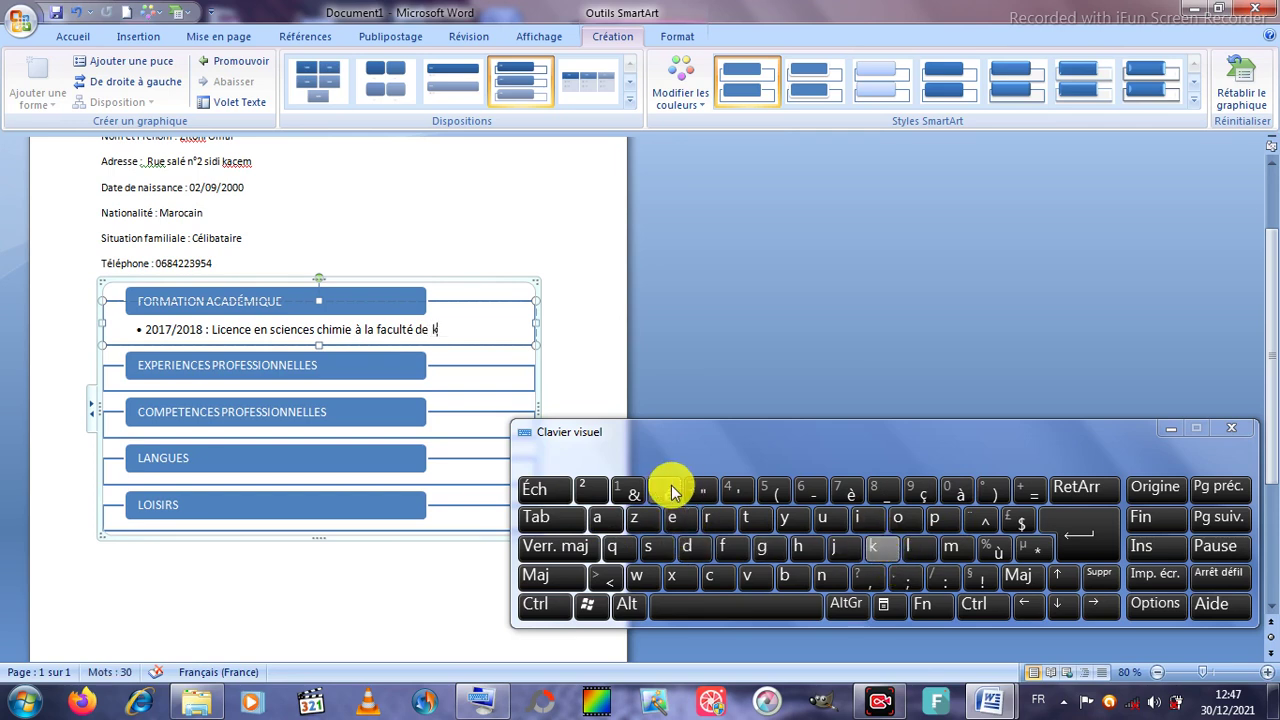
{"action": "left_click", "coordinate": [828, 575]}
{"action": "left_click", "coordinate": [862, 525]}
{"action": "left_click", "coordinate": [760, 517]}
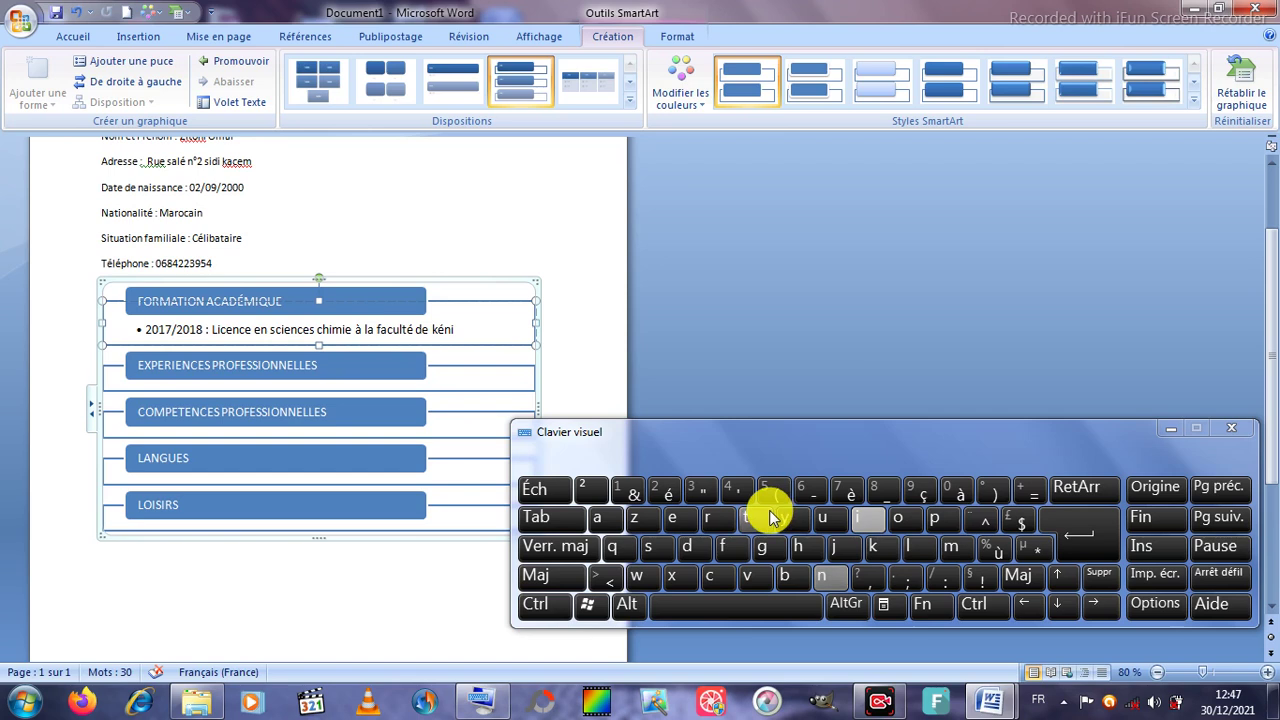
{"action": "left_click", "coordinate": [685, 518]}
{"action": "key", "text": "BackSpace"}
{"action": "left_click", "coordinate": [731, 520]}
{"action": "left_click", "coordinate": [612, 521]}
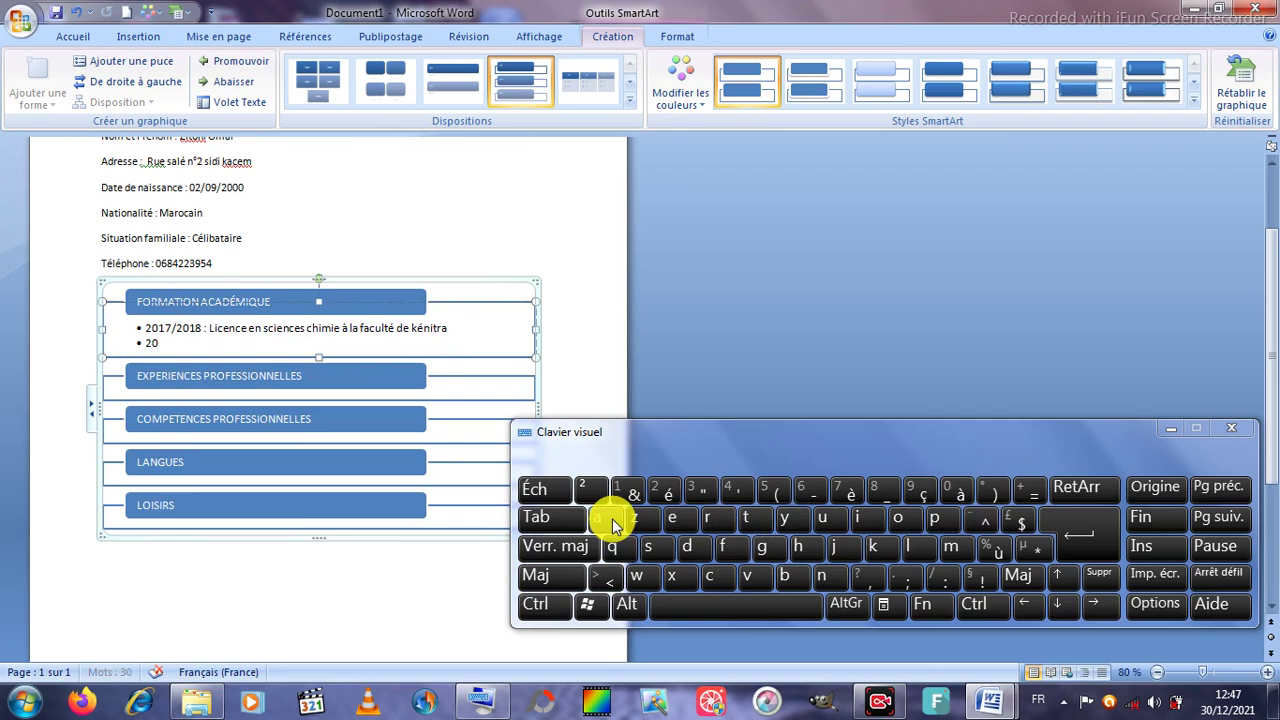
Step: Enter "2014/2015 : Baccalauréat" as a second bullet under FORMATION ACADÉMIQUE
{"action": "type", "text": "/2015 :"}
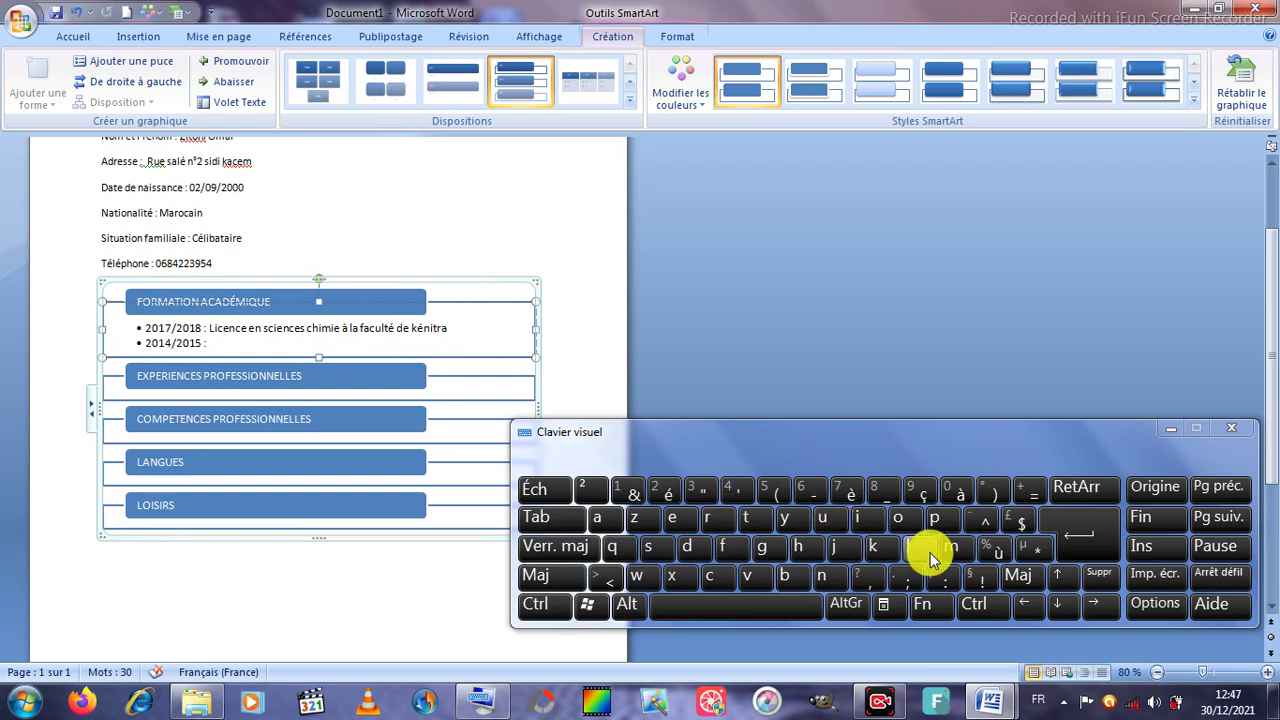
{"action": "left_click", "coordinate": [555, 546]}
{"action": "left_click", "coordinate": [800, 575]}
{"action": "left_click", "coordinate": [571, 548]}
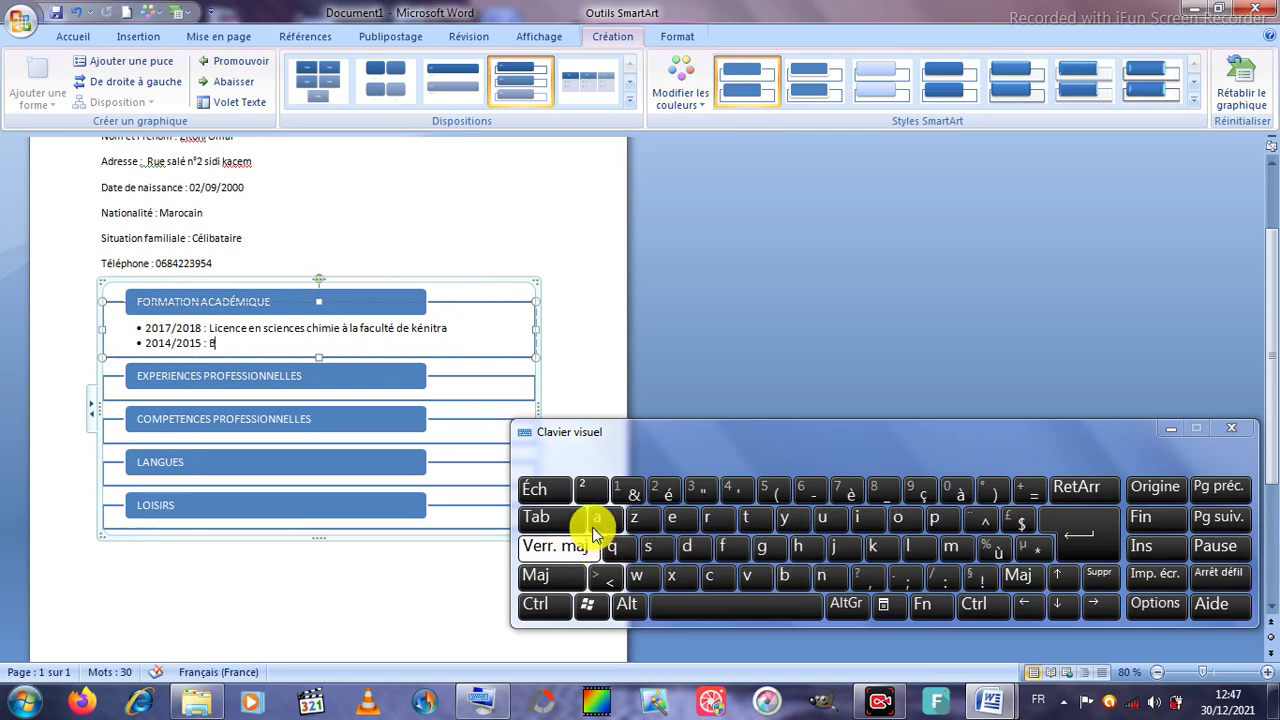
{"action": "left_click", "coordinate": [598, 518]}
{"action": "left_click", "coordinate": [710, 576]}
{"action": "left_click", "coordinate": [710, 576]}
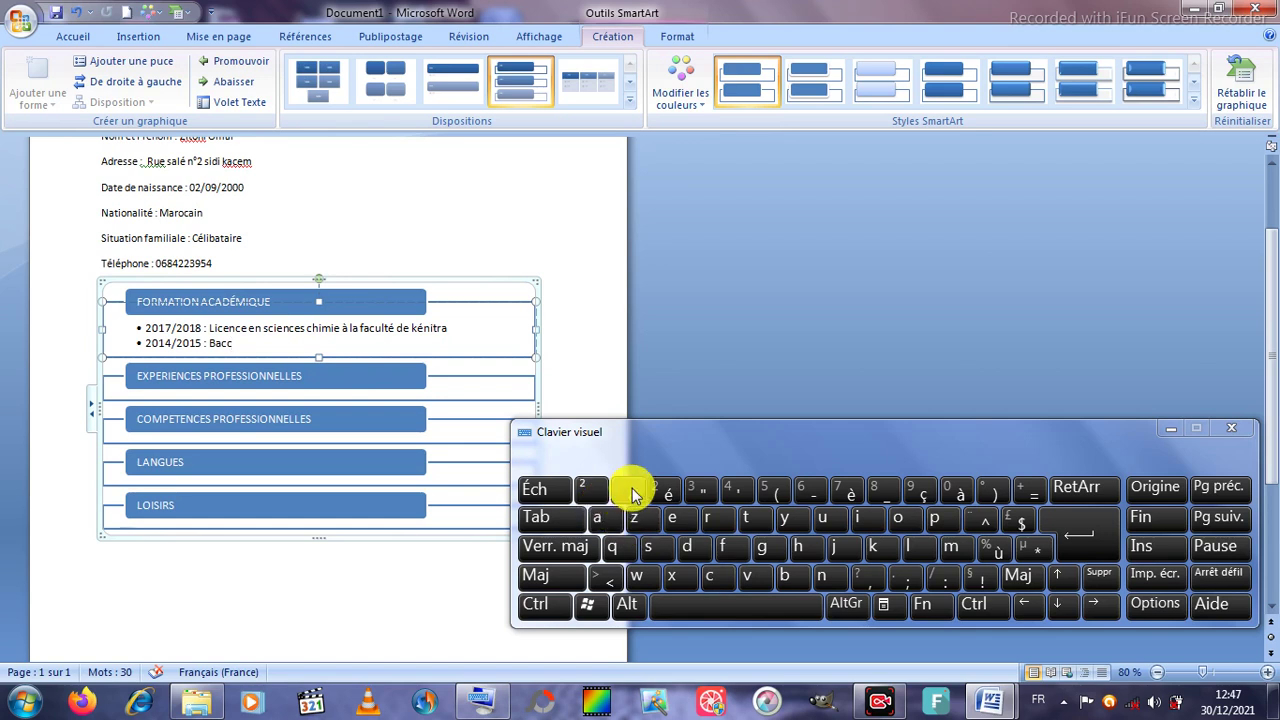
{"action": "left_click", "coordinate": [598, 518]}
{"action": "left_click", "coordinate": [915, 547]}
{"action": "left_click", "coordinate": [600, 518]}
{"action": "left_click", "coordinate": [822, 518]}
{"action": "left_click", "coordinate": [707, 518]}
{"action": "left_click", "coordinate": [668, 489]}
{"action": "left_click", "coordinate": [598, 518]}
{"action": "left_click", "coordinate": [762, 528]}
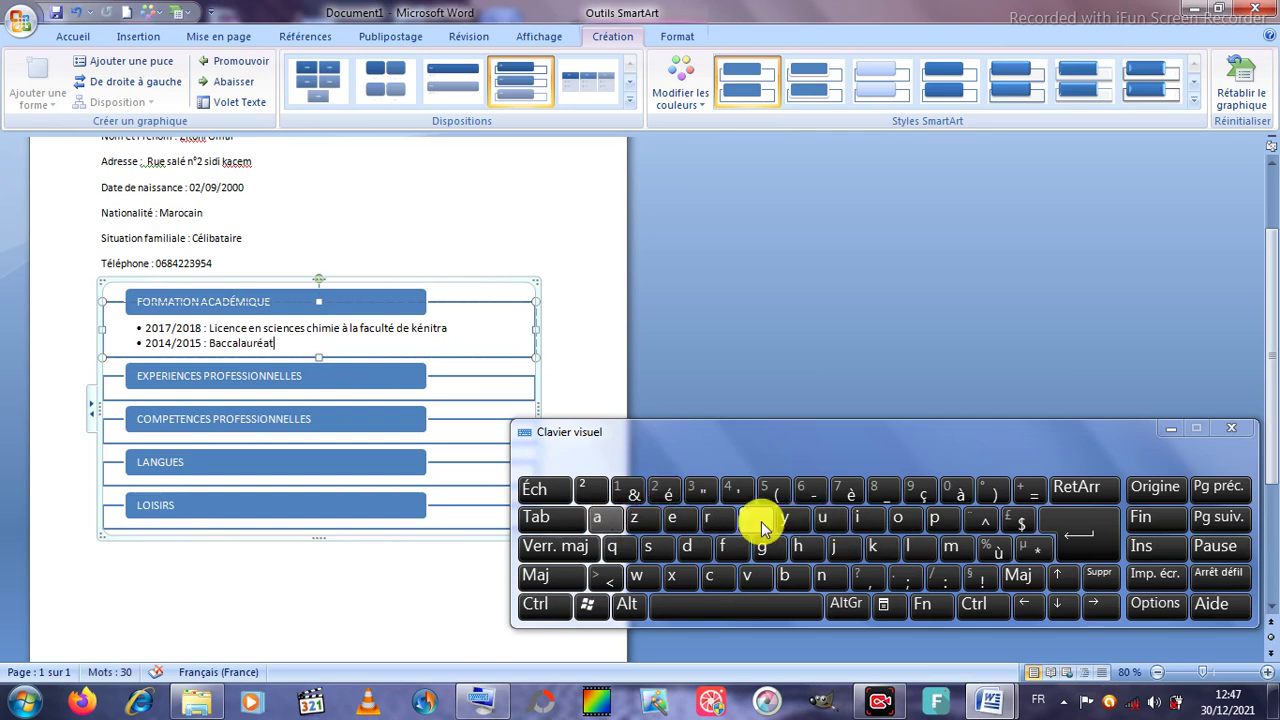
Step: Add the word "sciences" after Baccalauréat in the 2014/2015 bullet
{"action": "left_click", "coordinate": [650, 546]}
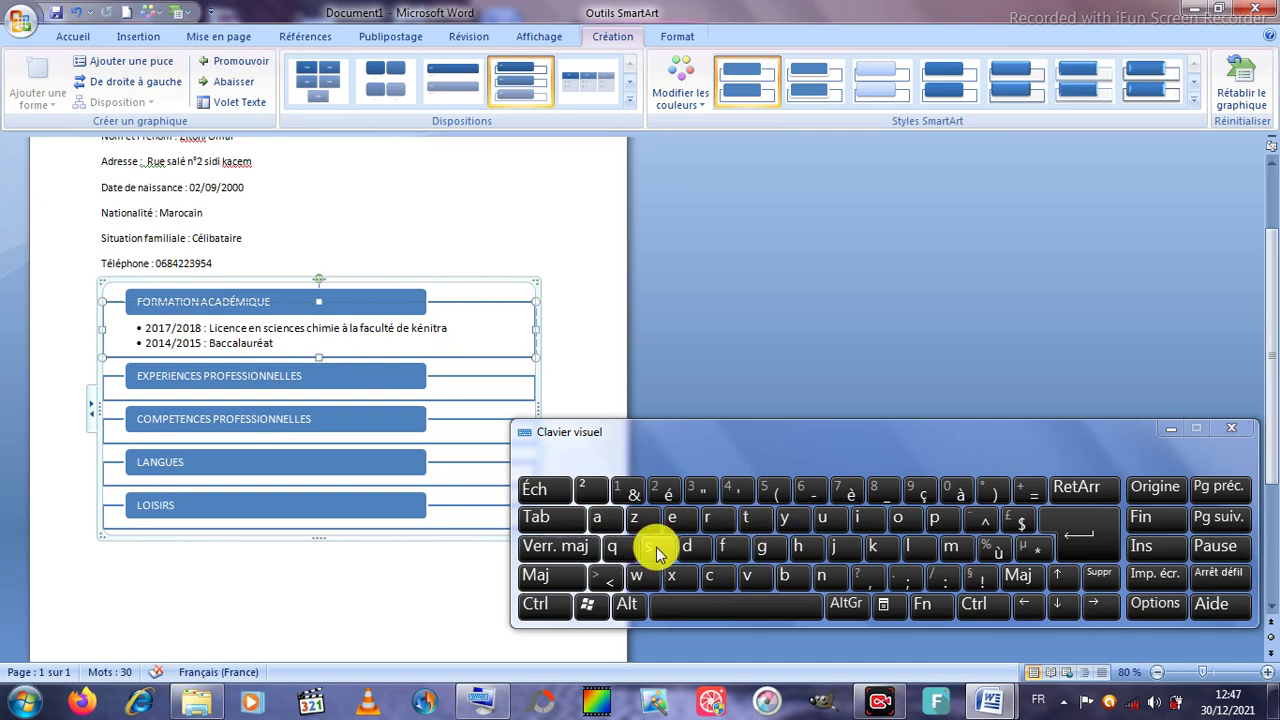
{"action": "left_click", "coordinate": [718, 577]}
{"action": "left_click", "coordinate": [858, 518]}
{"action": "left_click", "coordinate": [678, 516]}
{"action": "left_click", "coordinate": [821, 575]}
{"action": "left_click", "coordinate": [708, 577]}
{"action": "left_click", "coordinate": [676, 518]}
{"action": "left_click", "coordinate": [650, 546]}
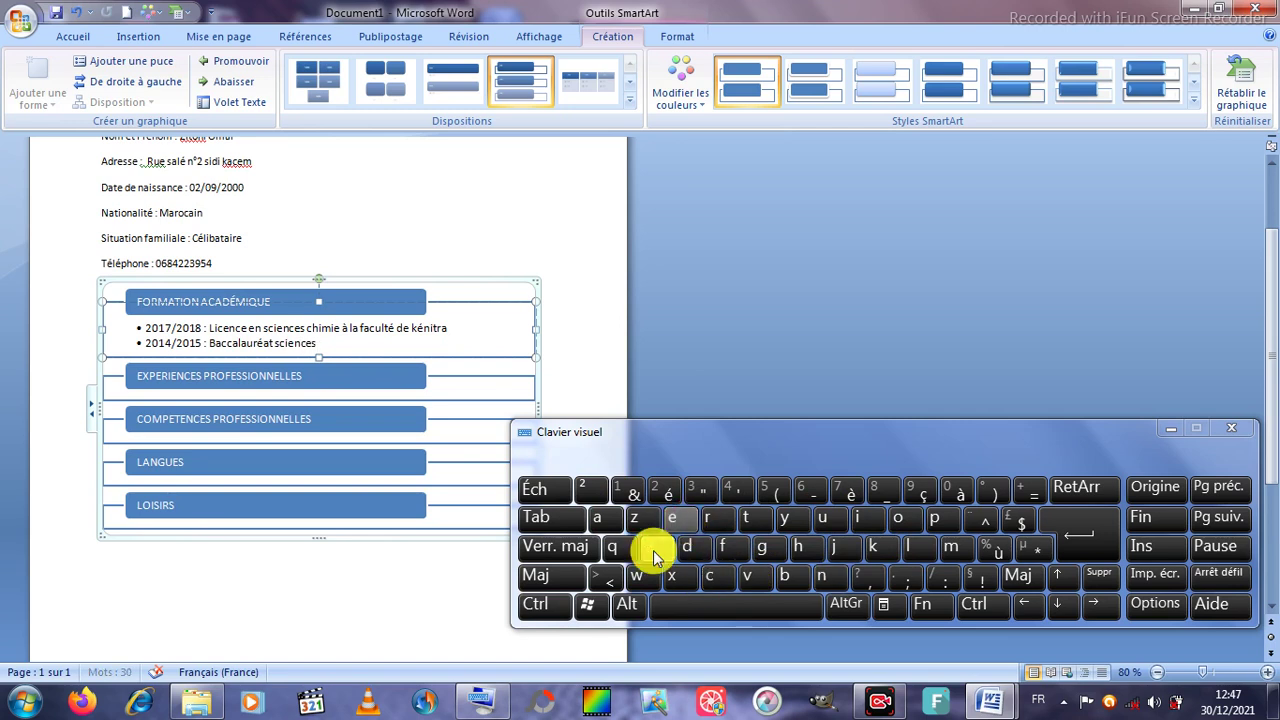
Step: Add the word "physique" after "sciences" in the 2014/2015 bullet
{"action": "left_click", "coordinate": [948, 527]}
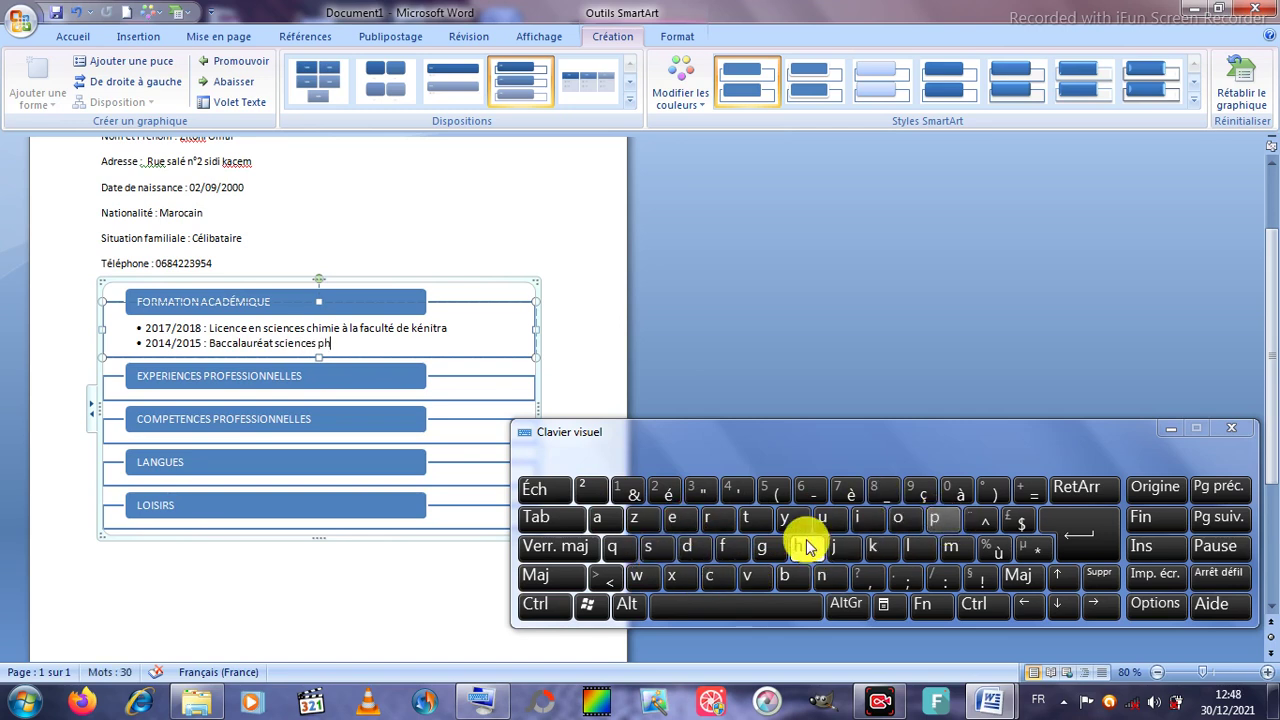
{"action": "left_click", "coordinate": [790, 520]}
{"action": "left_click", "coordinate": [650, 548]}
{"action": "left_click", "coordinate": [856, 522]}
{"action": "left_click", "coordinate": [614, 548]}
{"action": "left_click", "coordinate": [855, 520]}
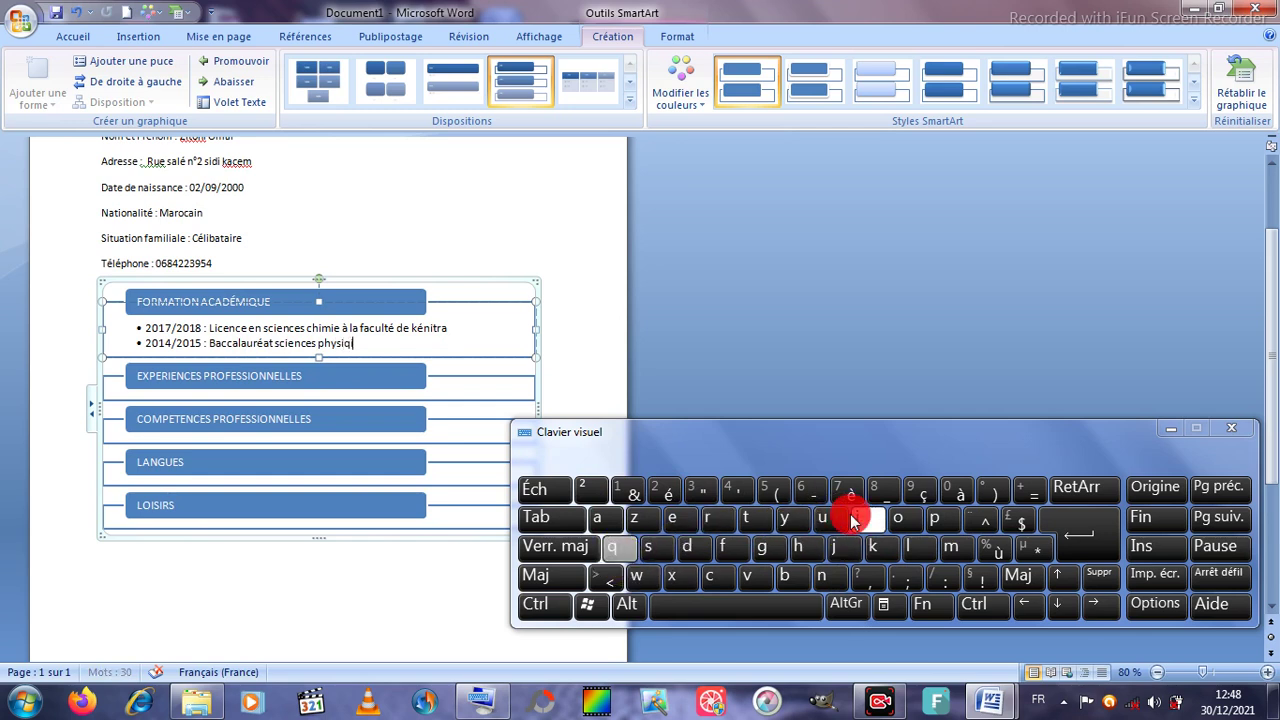
{"action": "left_click", "coordinate": [822, 515]}
{"action": "left_click", "coordinate": [672, 522]}
Step: Complete the 2014/2015 bullet with "et chimie"
{"action": "key", "text": "space"}
{"action": "left_click", "coordinate": [674, 520]}
{"action": "left_click", "coordinate": [749, 517]}
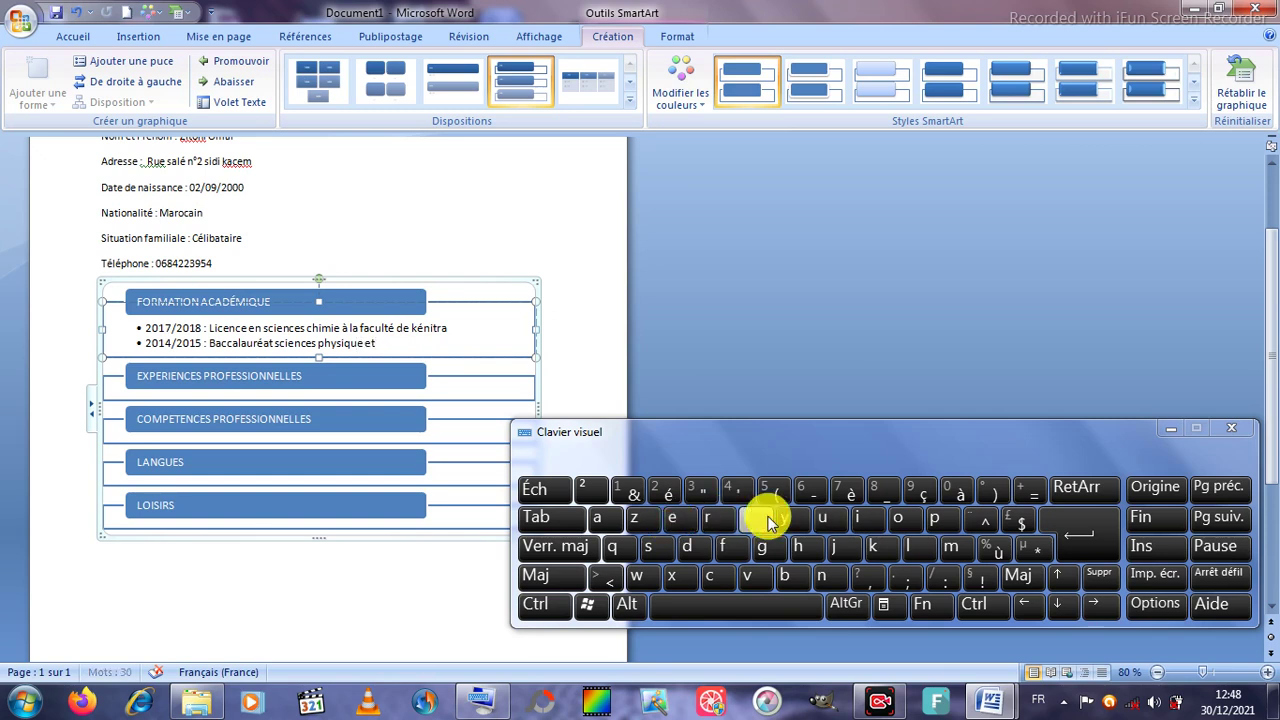
{"action": "key", "text": "space"}
{"action": "left_click", "coordinate": [712, 580]}
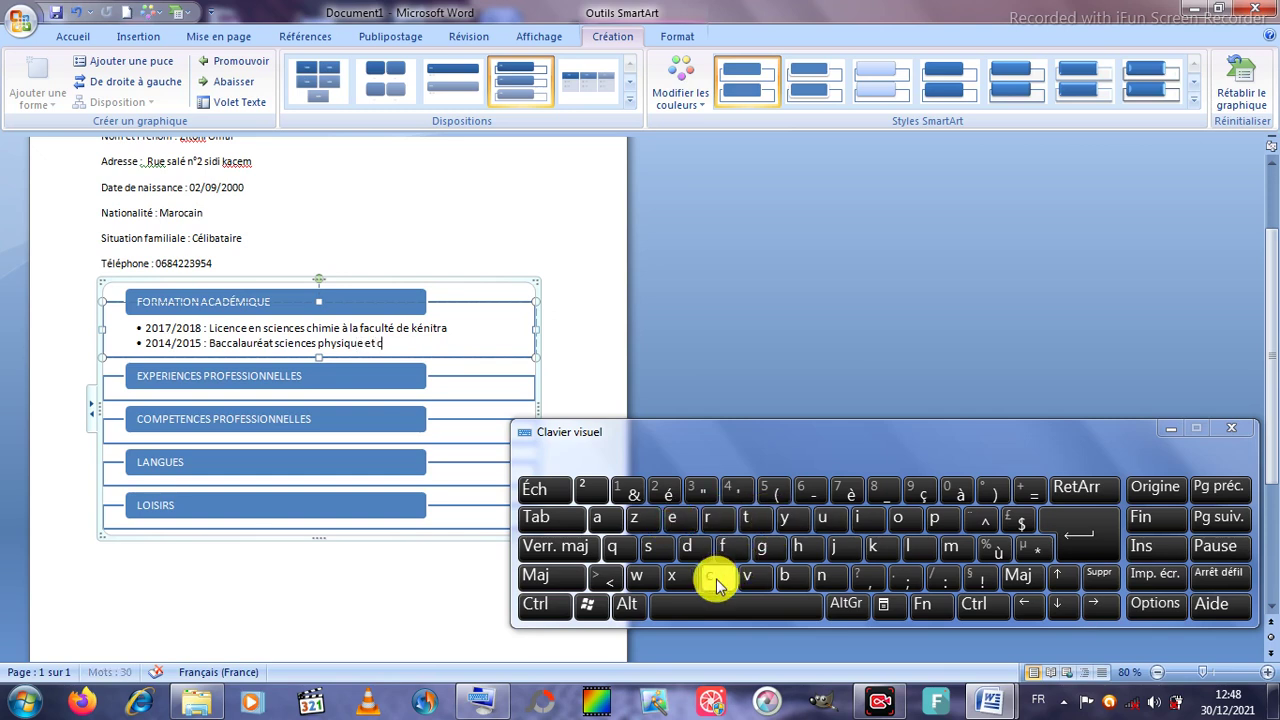
{"action": "left_click", "coordinate": [800, 550]}
{"action": "left_click", "coordinate": [872, 517]}
{"action": "left_click", "coordinate": [955, 548]}
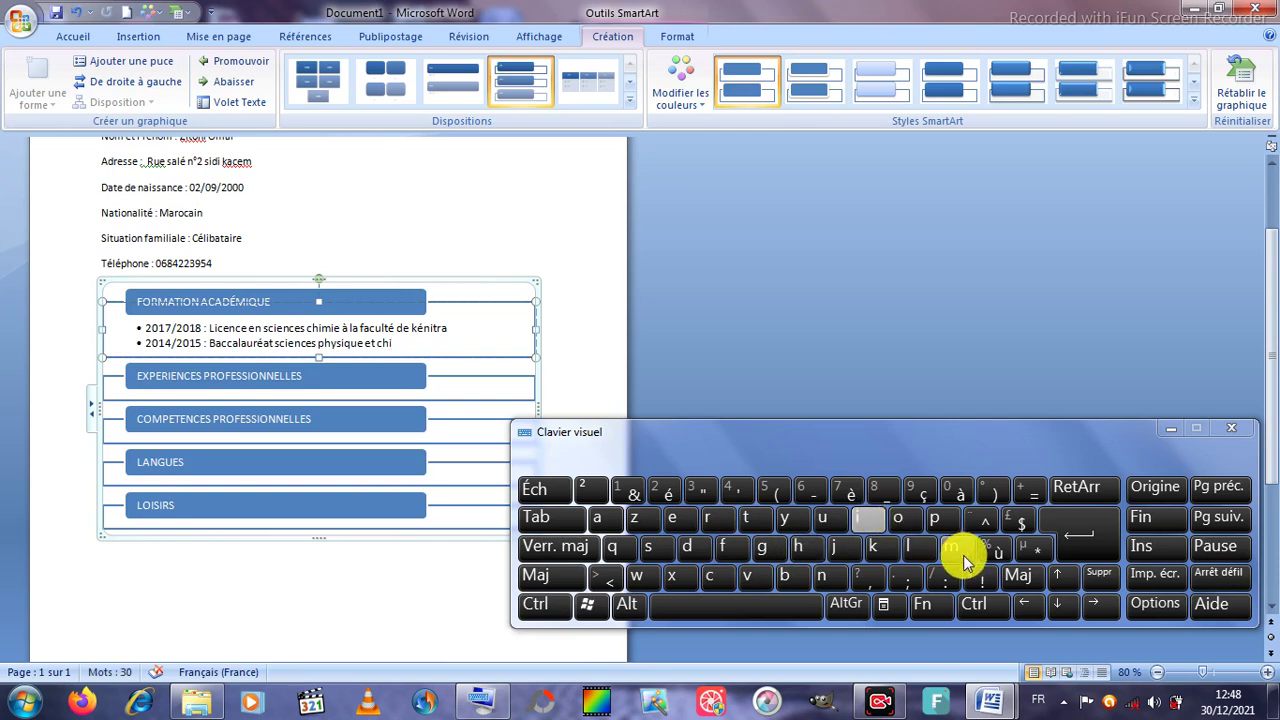
{"action": "left_click", "coordinate": [868, 520]}
{"action": "left_click", "coordinate": [677, 514]}
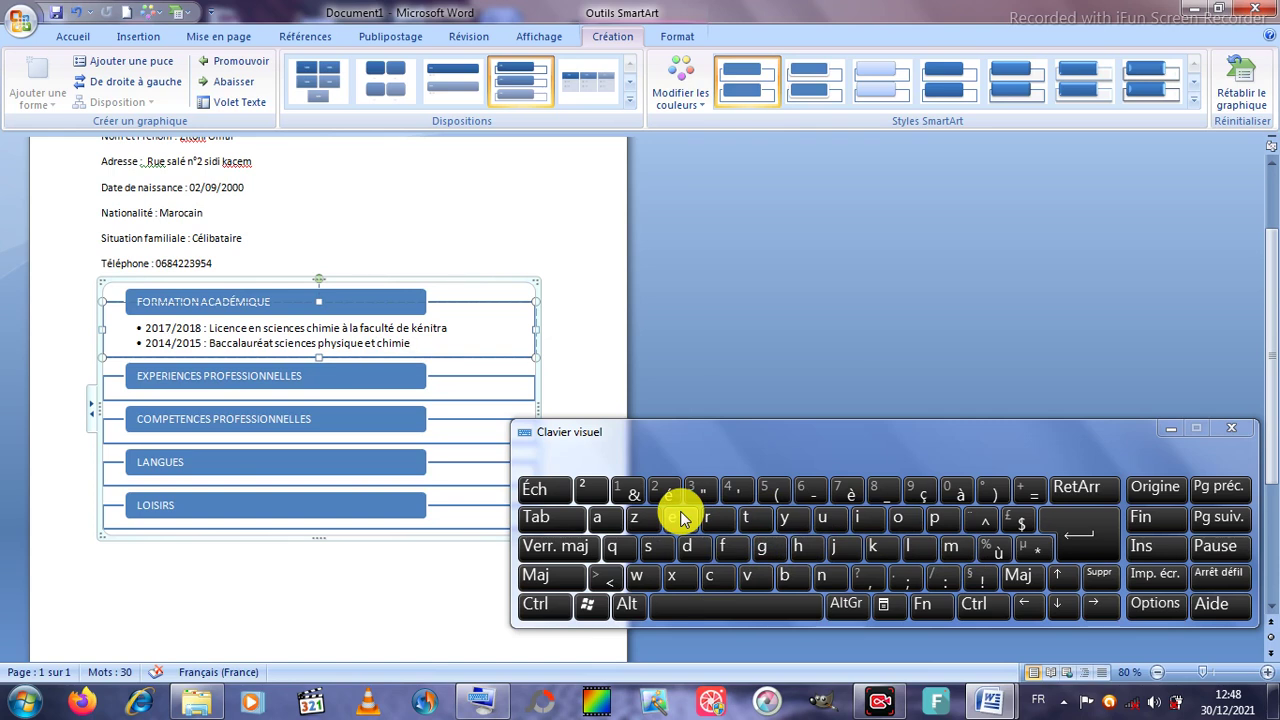
Step: Start a bullet reading "2019 : le soutien" in the outlined area under EXPERIENCES PROFESSIONNELLES
{"action": "left_click", "coordinate": [444, 392]}
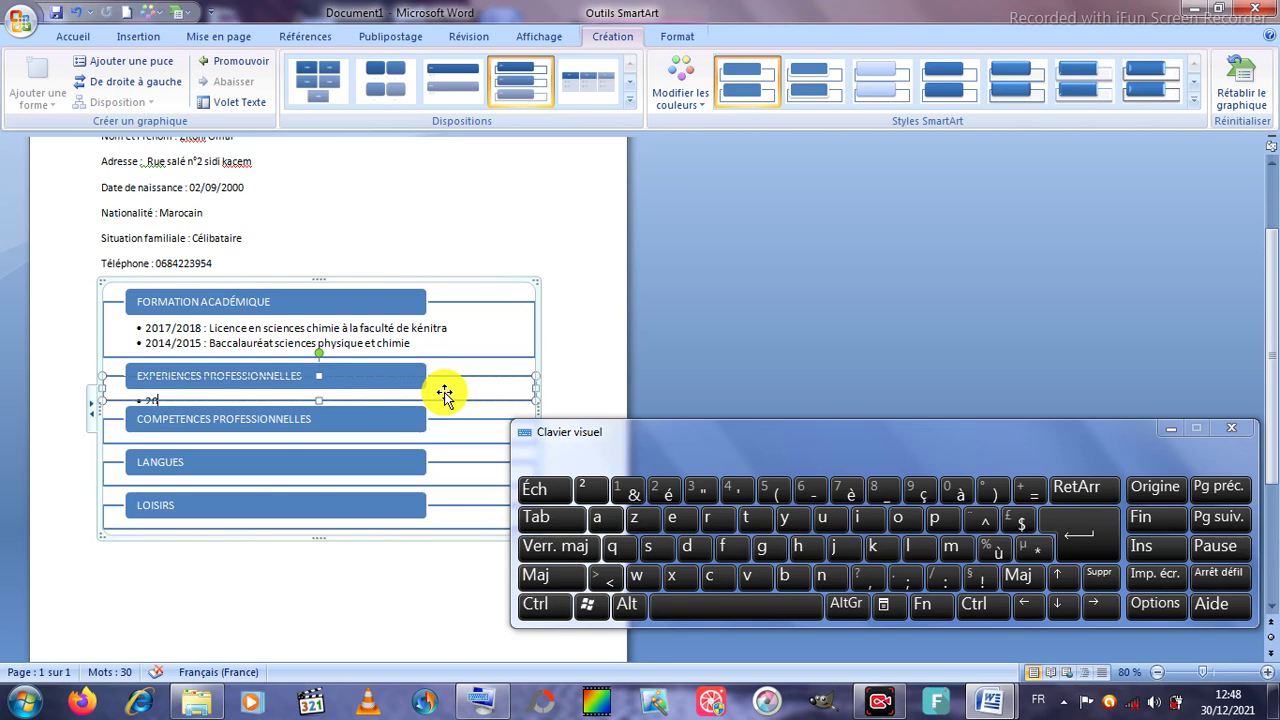
{"action": "type", "text": "15"}
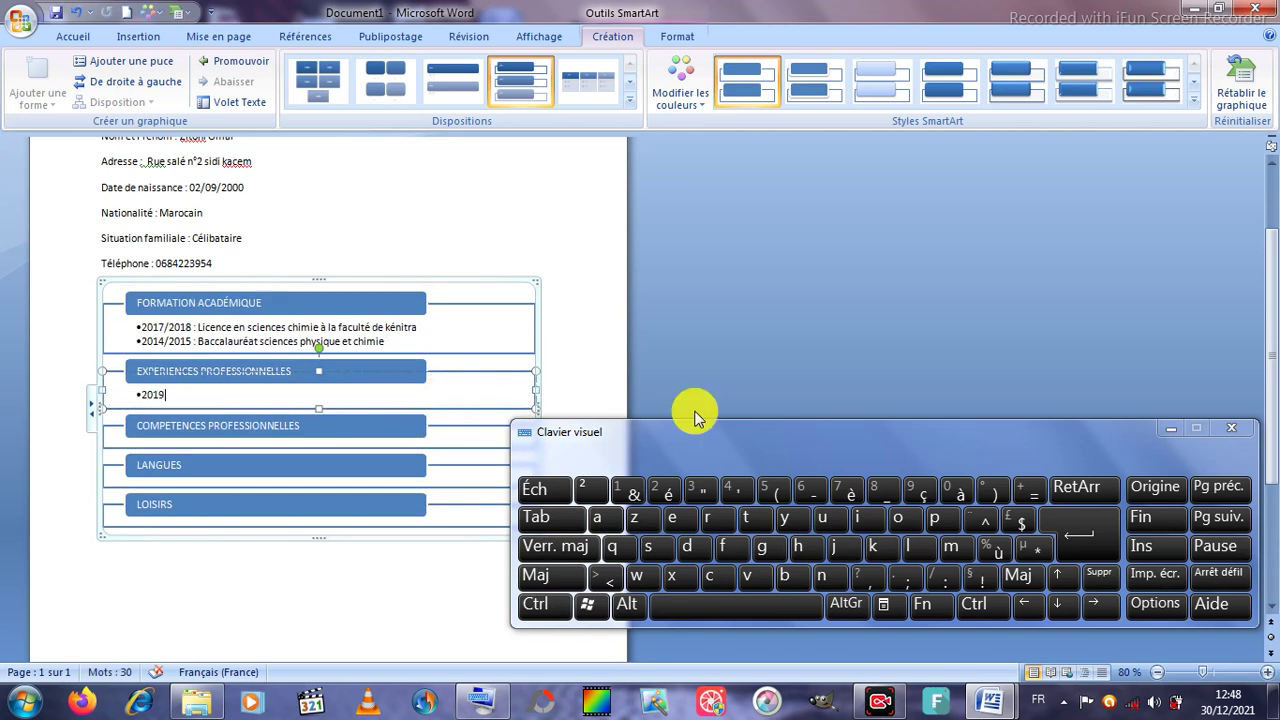
{"action": "left_click", "coordinate": [943, 578]}
{"action": "left_click", "coordinate": [907, 545]}
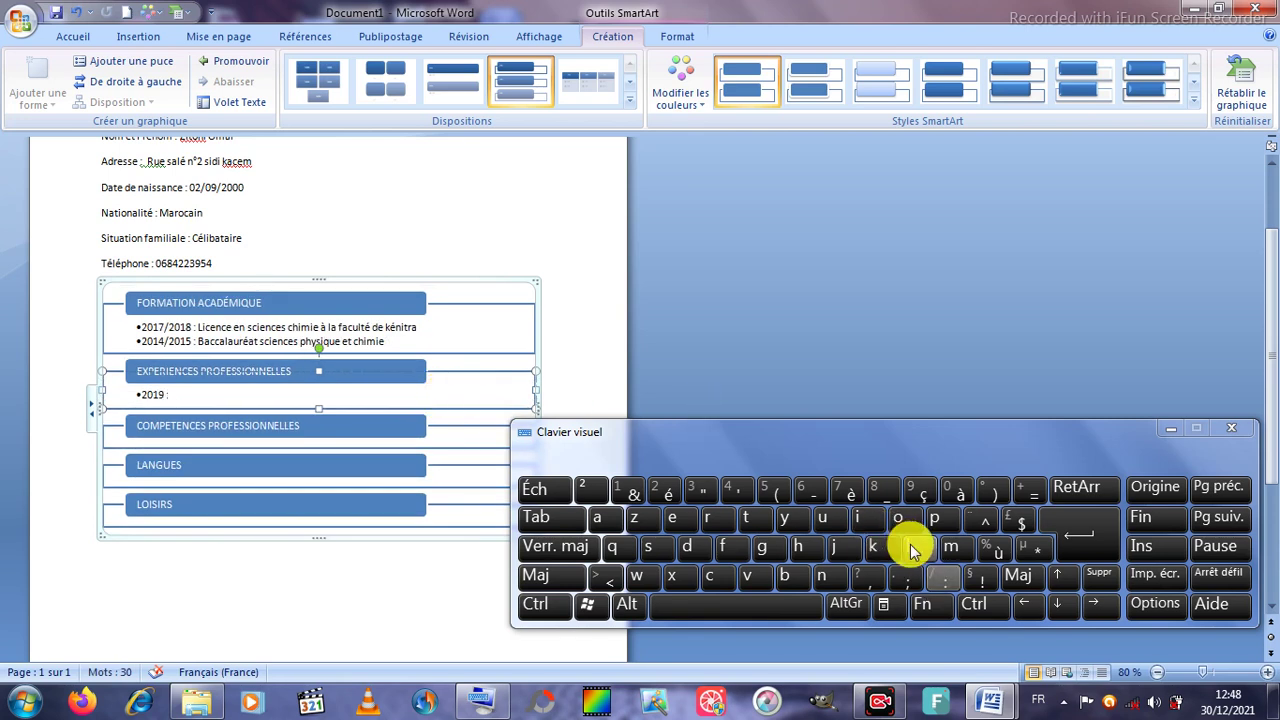
{"action": "left_click", "coordinate": [676, 522]}
{"action": "left_click", "coordinate": [655, 545]}
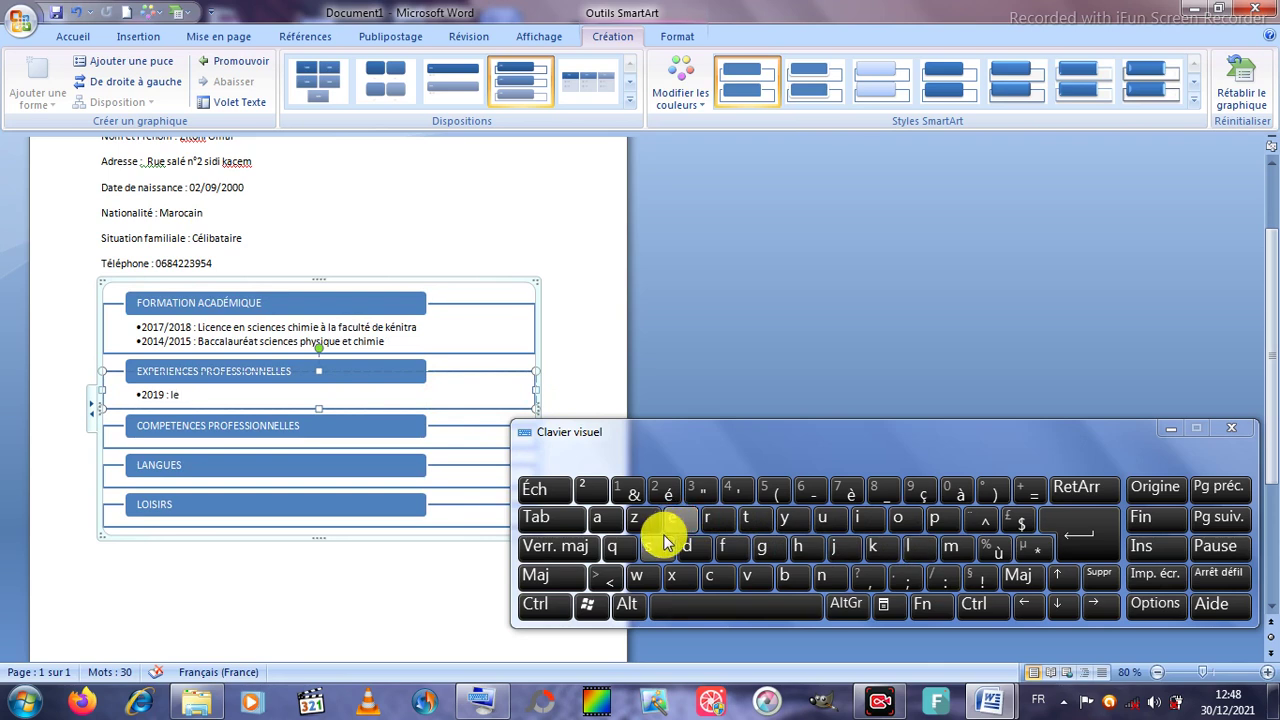
{"action": "left_click", "coordinate": [896, 518]}
{"action": "left_click", "coordinate": [834, 520]}
{"action": "left_click", "coordinate": [745, 515]}
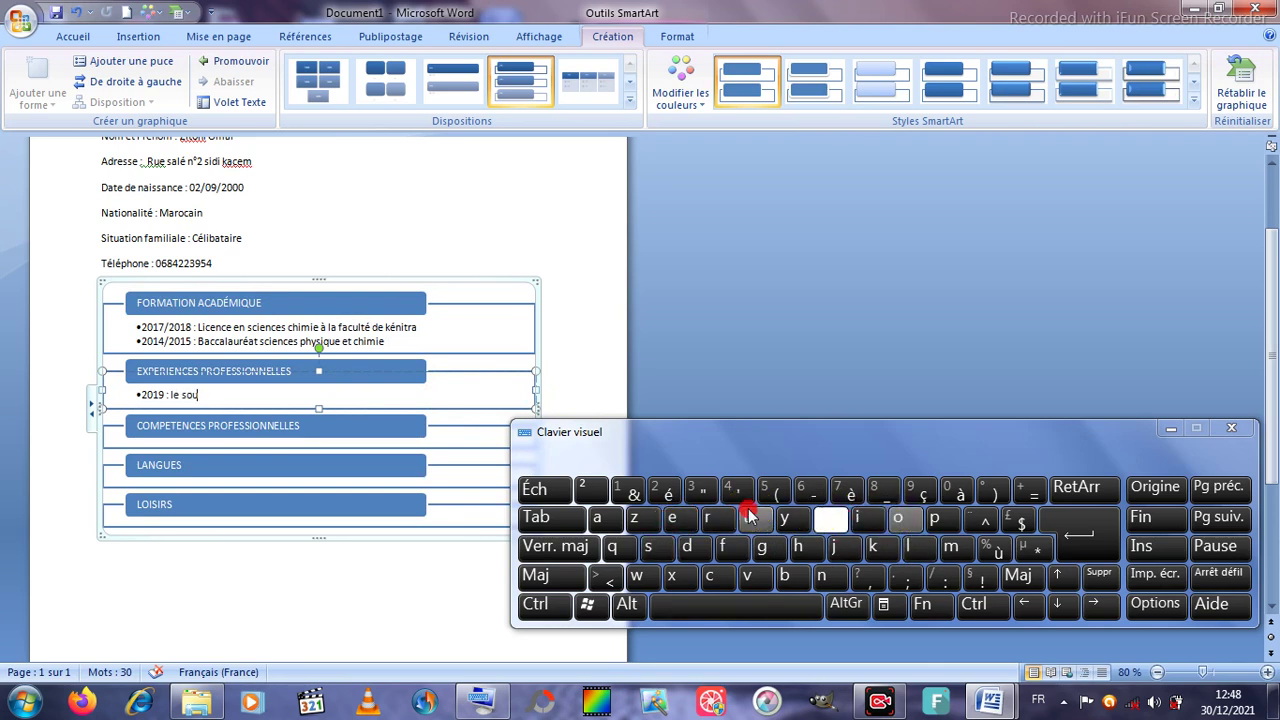
{"action": "left_click", "coordinate": [862, 518]}
{"action": "left_click", "coordinate": [694, 518]}
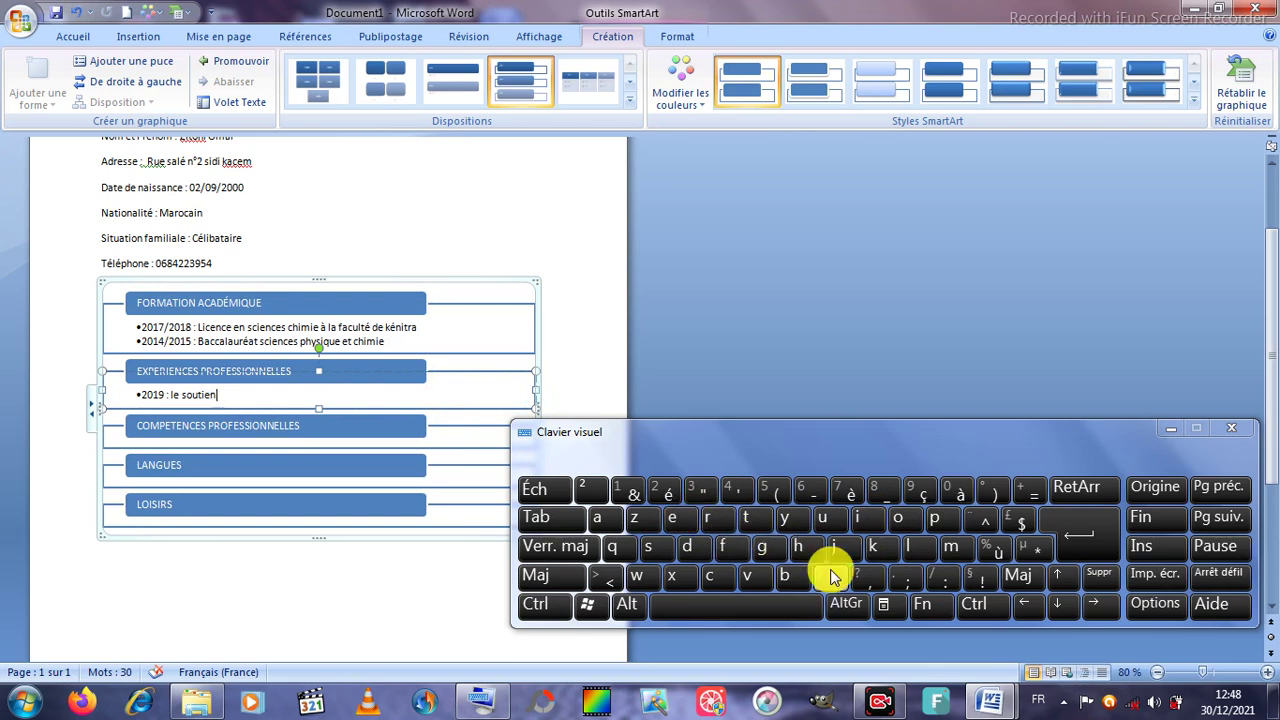
Step: Continue the 2019 bullet under EXPERIENCES PROFESSIONNELLES with "pour les élèves"
{"action": "left_click", "coordinate": [912, 517]}
{"action": "left_click", "coordinate": [815, 516]}
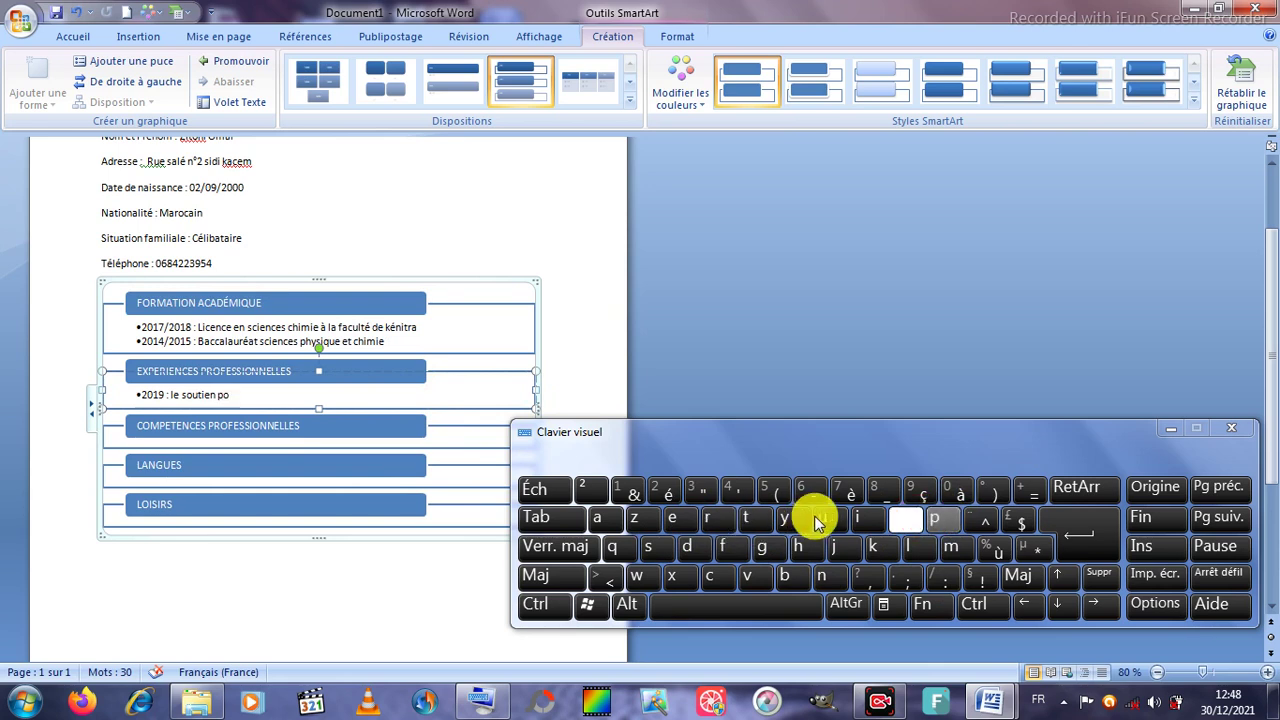
{"action": "left_click", "coordinate": [716, 520]}
{"action": "left_click", "coordinate": [909, 548]}
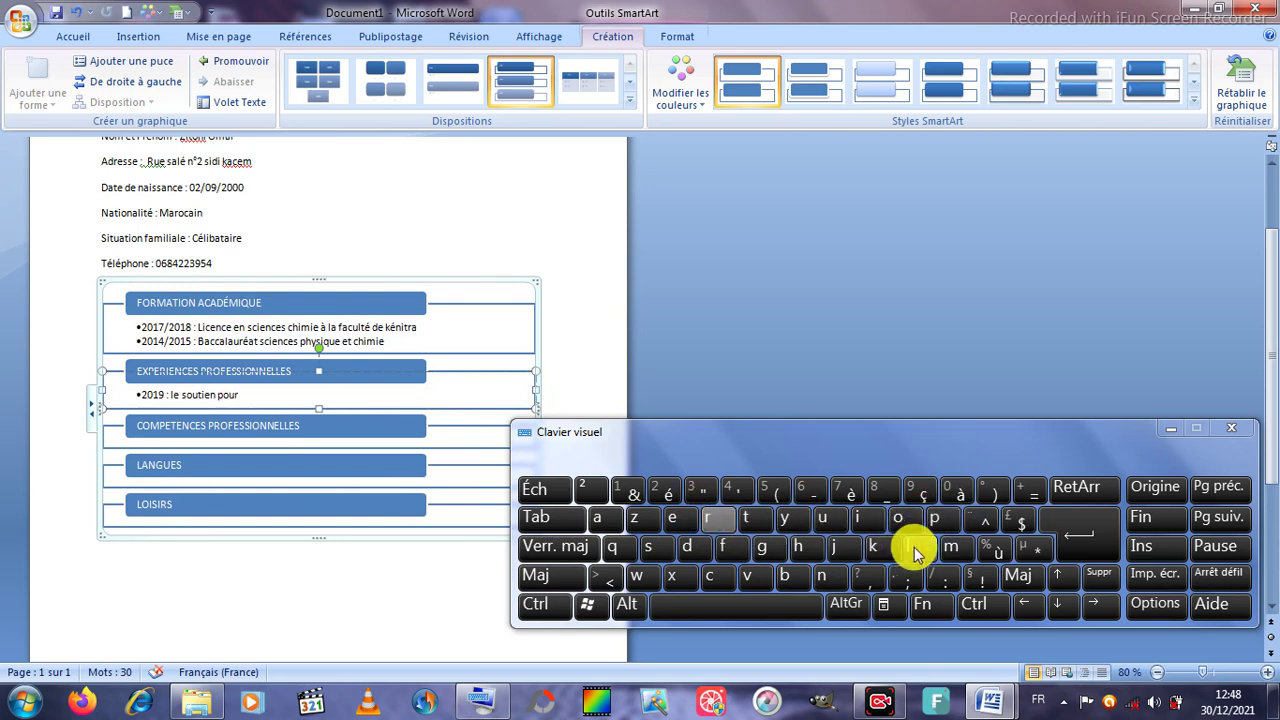
{"action": "left_click", "coordinate": [676, 521]}
{"action": "left_click", "coordinate": [658, 548]}
{"action": "key", "text": "space"}
{"action": "left_click", "coordinate": [665, 490]}
{"action": "left_click", "coordinate": [909, 546]}
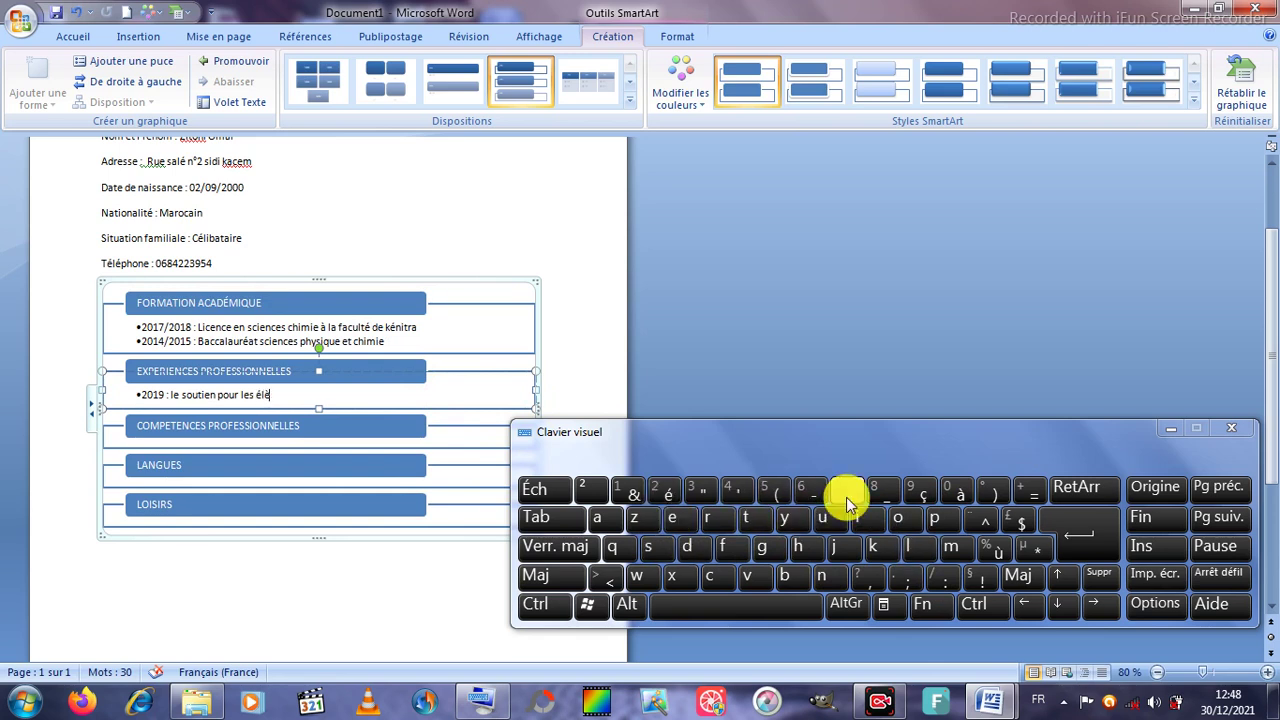
{"action": "left_click", "coordinate": [672, 517]}
{"action": "left_click", "coordinate": [648, 546]}
Step: Complete the 2019 bullet with "du cycle collégial" using the on-screen keyboard
{"action": "left_click", "coordinate": [690, 548]}
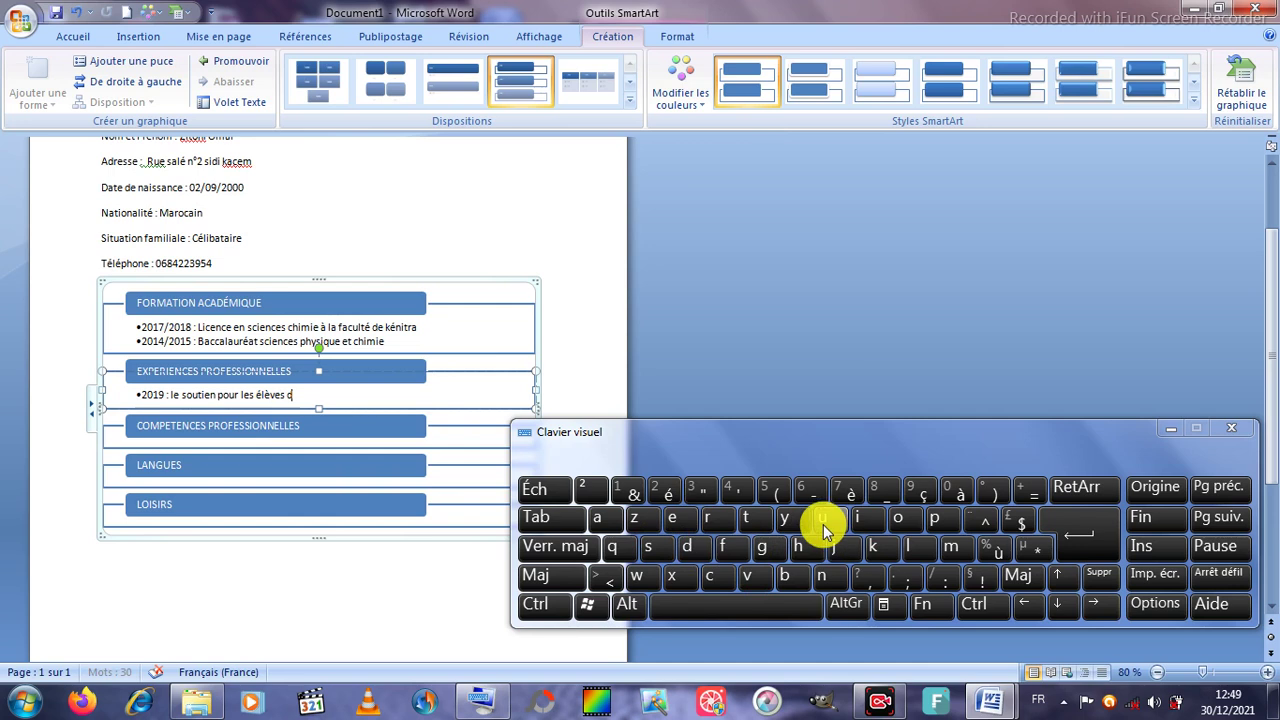
{"action": "left_click", "coordinate": [785, 517]}
{"action": "left_click", "coordinate": [716, 577]}
{"action": "left_click", "coordinate": [910, 543]}
{"action": "left_click", "coordinate": [668, 514]}
{"action": "left_click", "coordinate": [710, 575]}
{"action": "left_click", "coordinate": [910, 519]}
{"action": "left_click", "coordinate": [918, 545]}
{"action": "left_click", "coordinate": [918, 545]}
{"action": "left_click", "coordinate": [666, 490]}
{"action": "left_click", "coordinate": [765, 543]}
{"action": "left_click", "coordinate": [857, 518]}
{"action": "left_click", "coordinate": [598, 518]}
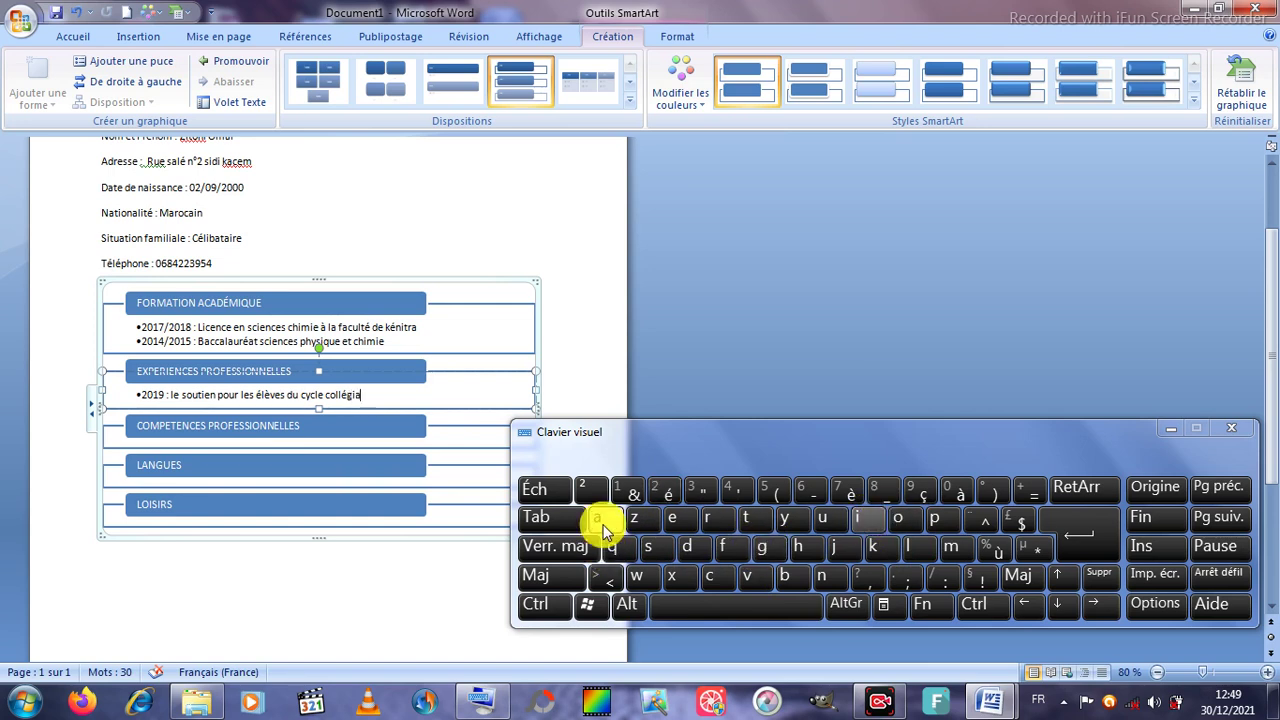
{"action": "left_click", "coordinate": [908, 547]}
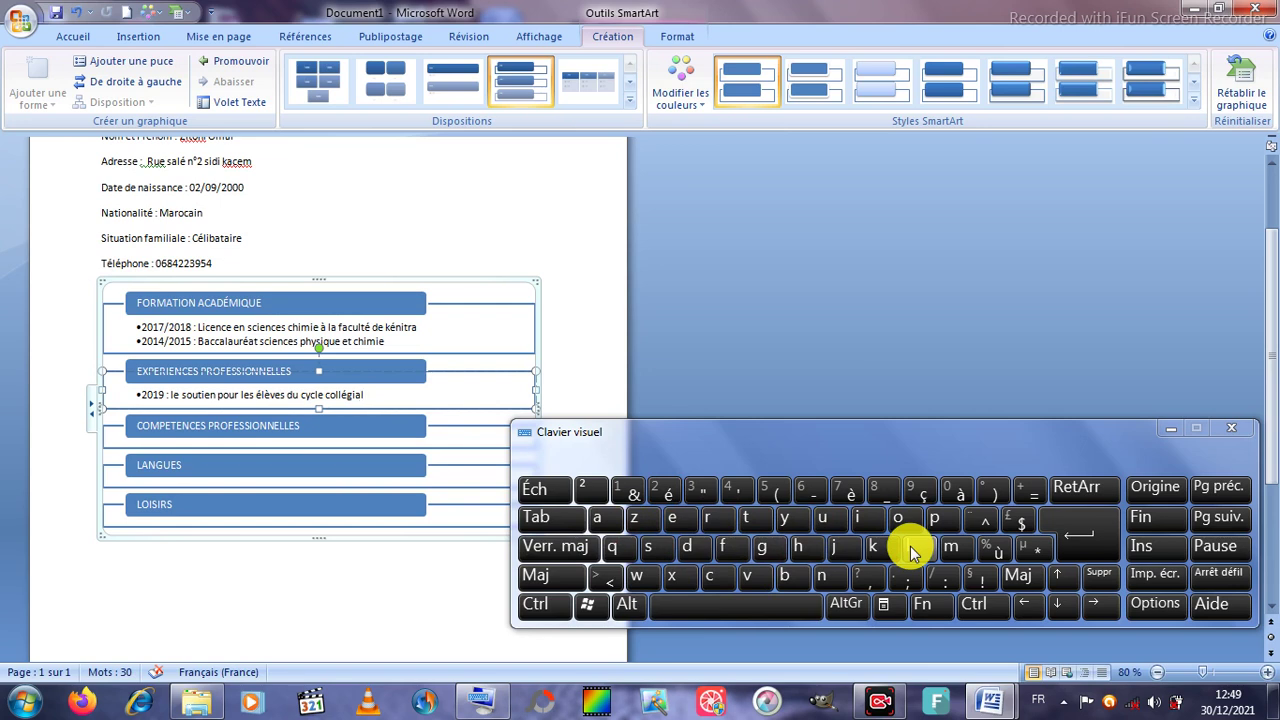
Step: Add a second bullet reading "2016 : Sage" under EXPERIENCES PROFESSIONNELLES
{"action": "key", "text": "Return"}
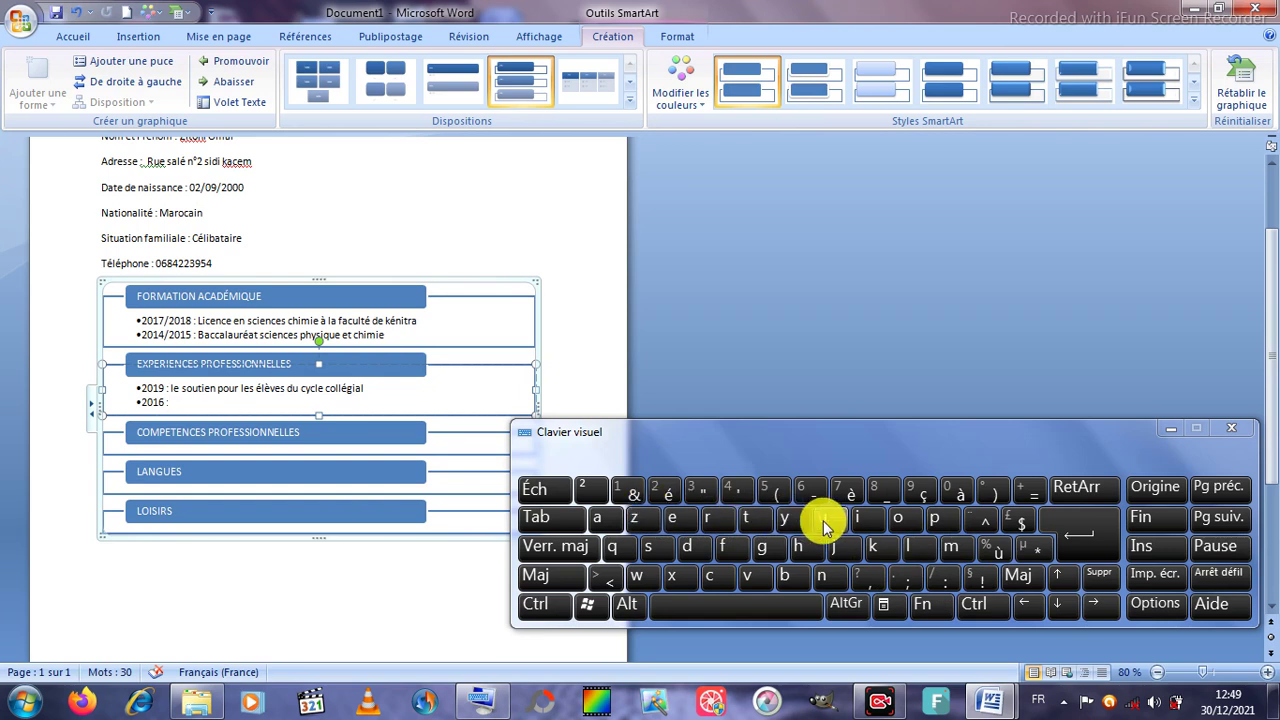
{"action": "left_click", "coordinate": [555, 546]}
{"action": "left_click", "coordinate": [648, 546]}
{"action": "left_click", "coordinate": [580, 546]}
{"action": "left_click", "coordinate": [600, 519]}
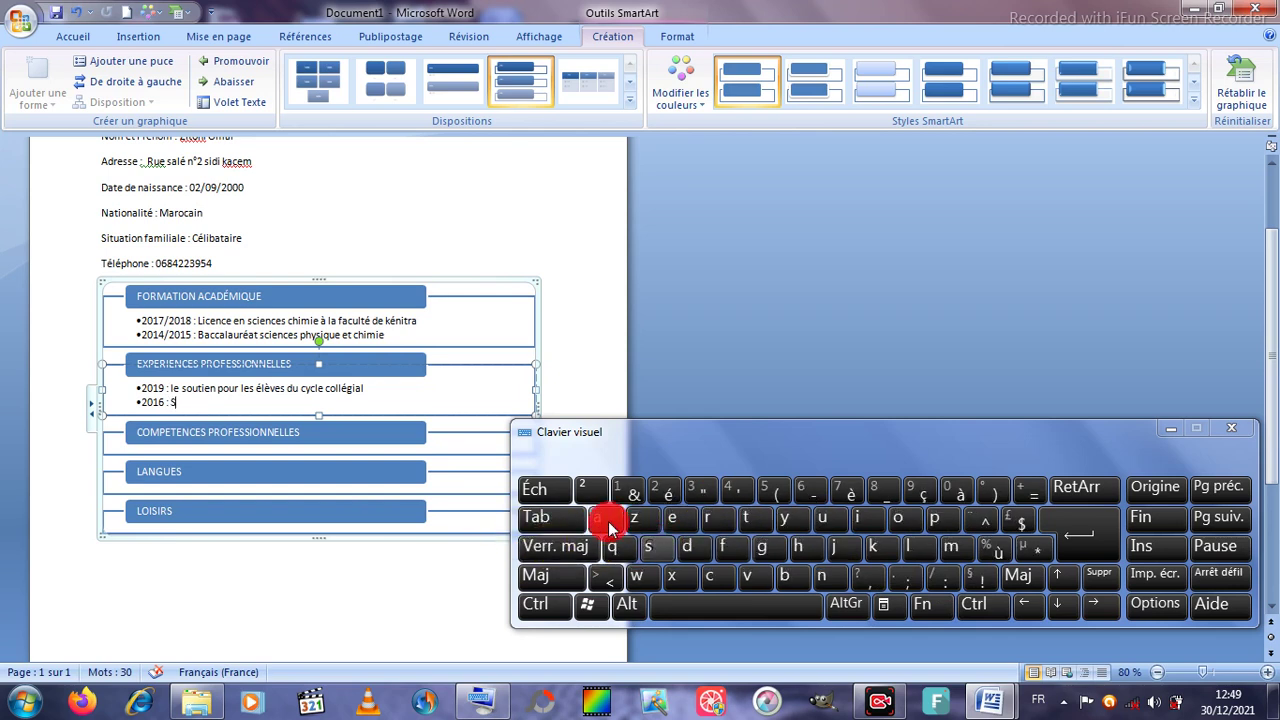
{"action": "left_click", "coordinate": [760, 546]}
{"action": "left_click", "coordinate": [693, 528]}
{"action": "key", "text": "space"}
Step: Continue the 2016 bullet under EXPERIENCES PROFESSIONNELLES with "dans une"
{"action": "left_click", "coordinate": [697, 540]}
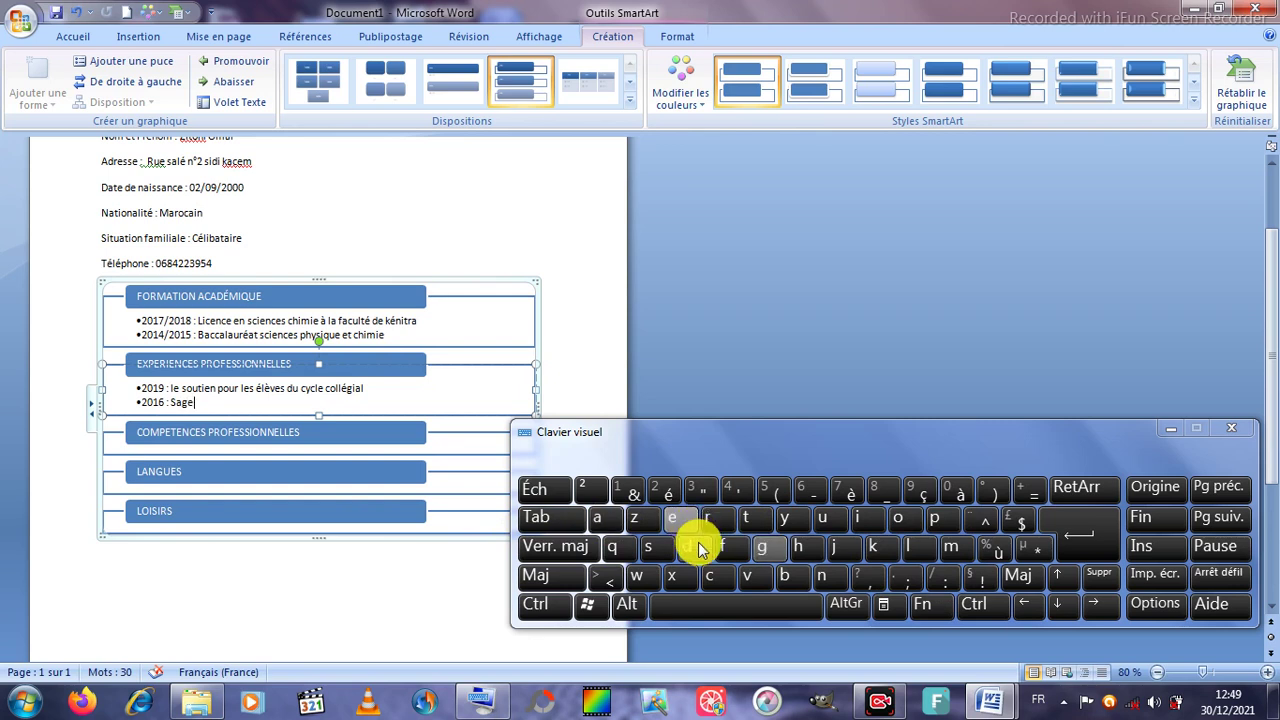
{"action": "left_click", "coordinate": [600, 515]}
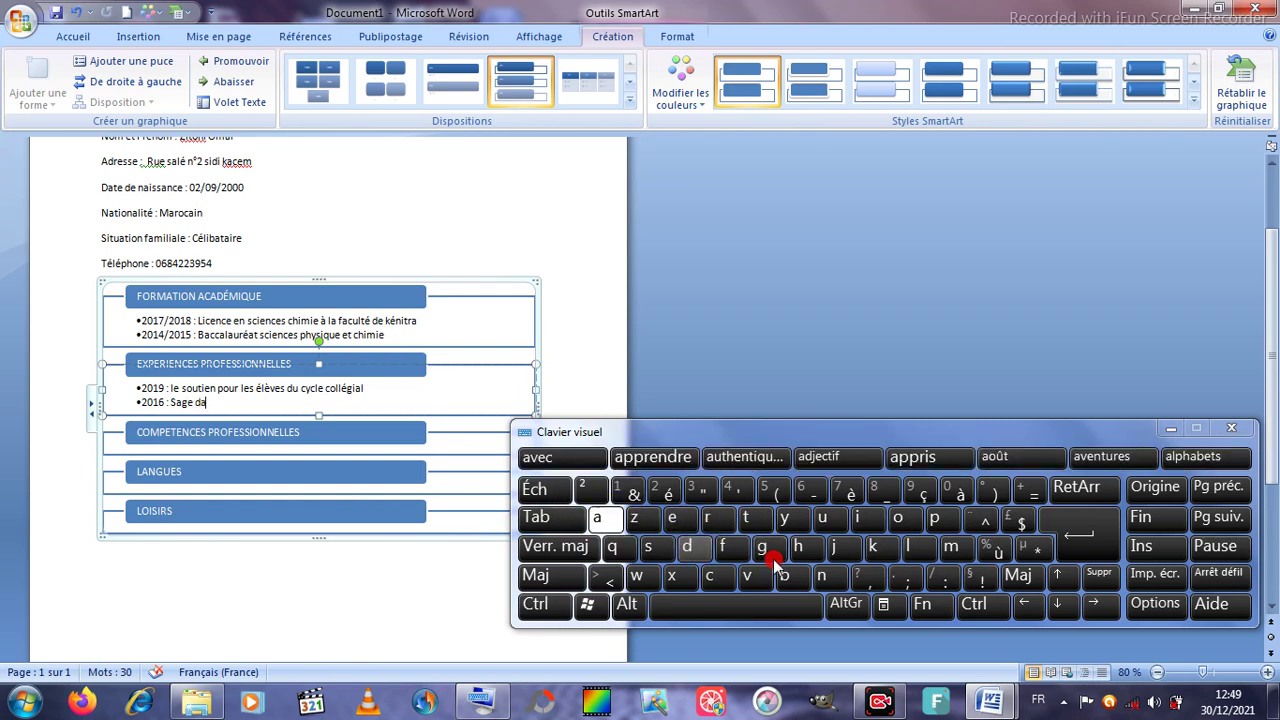
{"action": "left_click", "coordinate": [829, 577]}
{"action": "left_click", "coordinate": [652, 548]}
{"action": "key", "text": "space"}
{"action": "left_click", "coordinate": [823, 515]}
{"action": "left_click", "coordinate": [692, 526]}
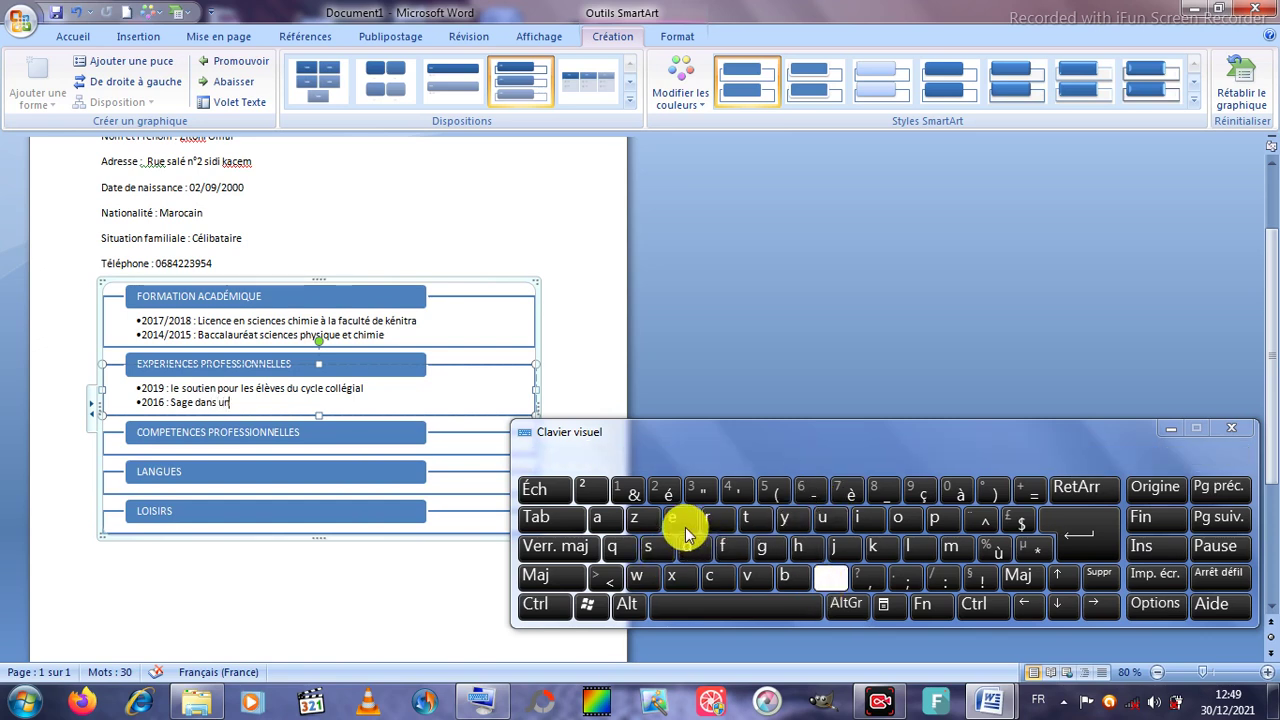
Step: Extend the 2016 bullet under EXPERIENCES PROFESSIONNELLES with "école privé"
{"action": "left_click", "coordinate": [663, 491]}
{"action": "left_click", "coordinate": [709, 575]}
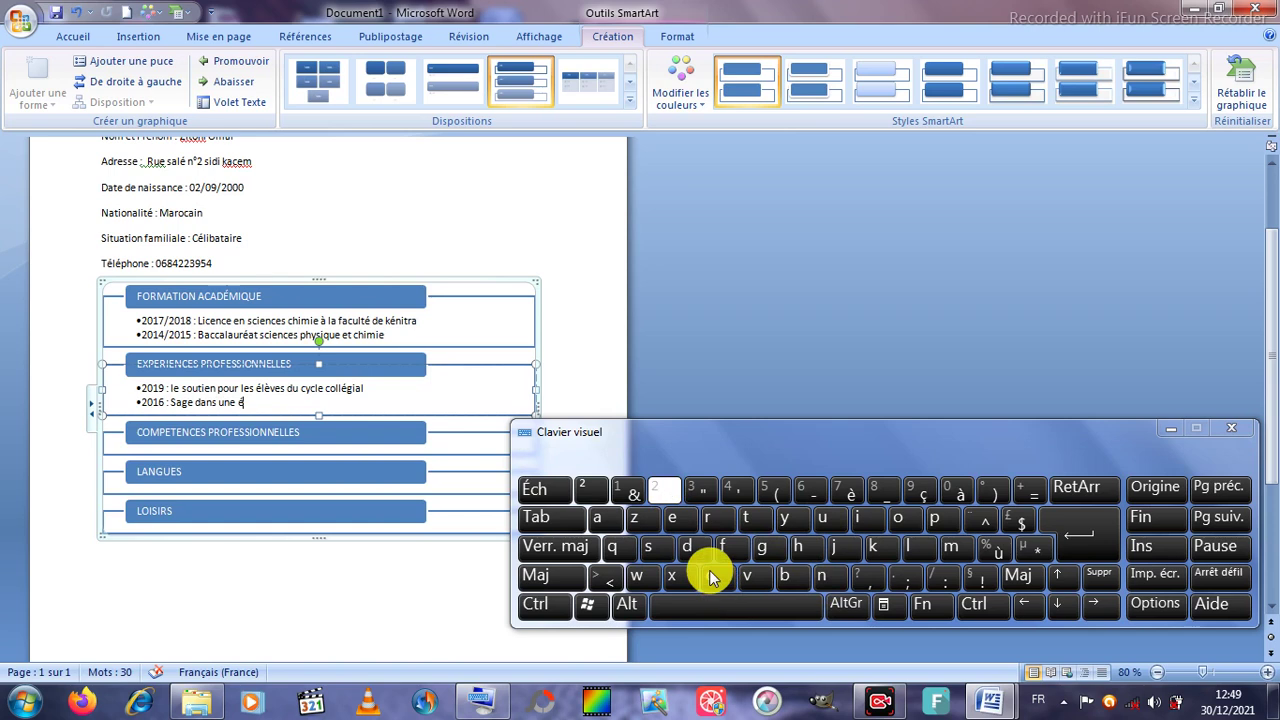
{"action": "left_click", "coordinate": [900, 520]}
{"action": "left_click", "coordinate": [910, 547]}
{"action": "left_click", "coordinate": [672, 517]}
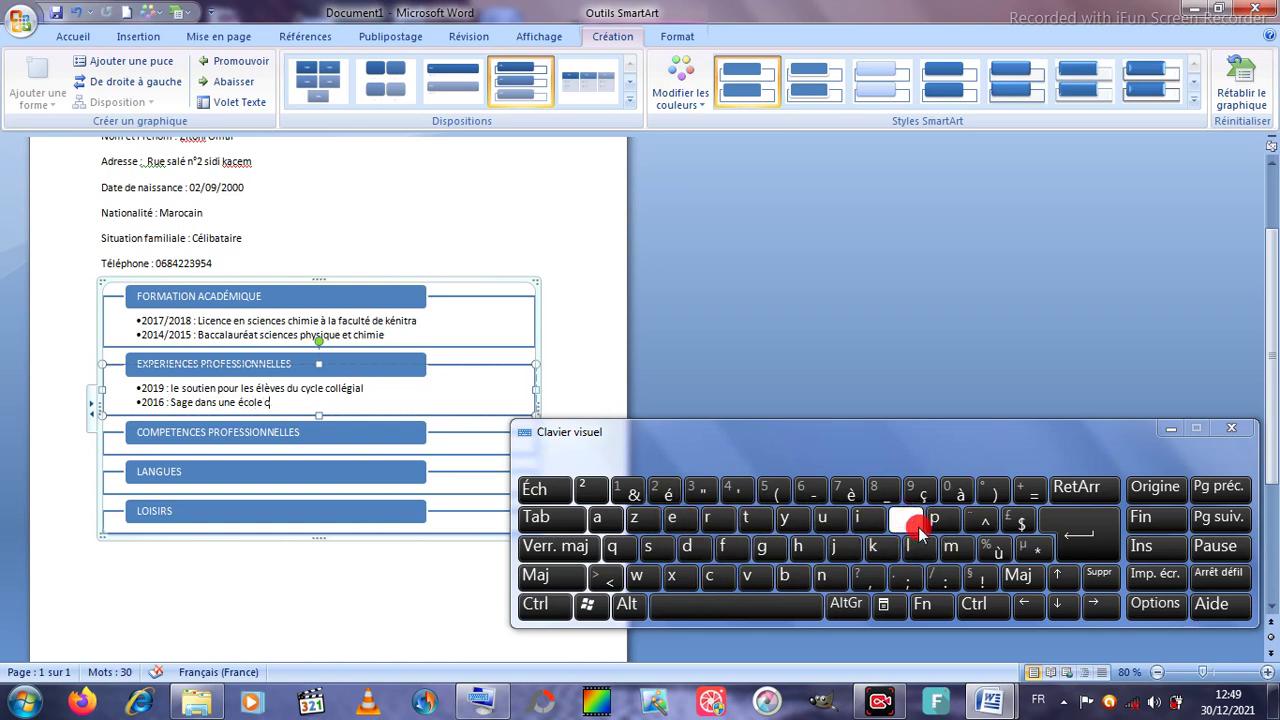
{"action": "left_click", "coordinate": [934, 518]}
{"action": "left_click", "coordinate": [706, 517]}
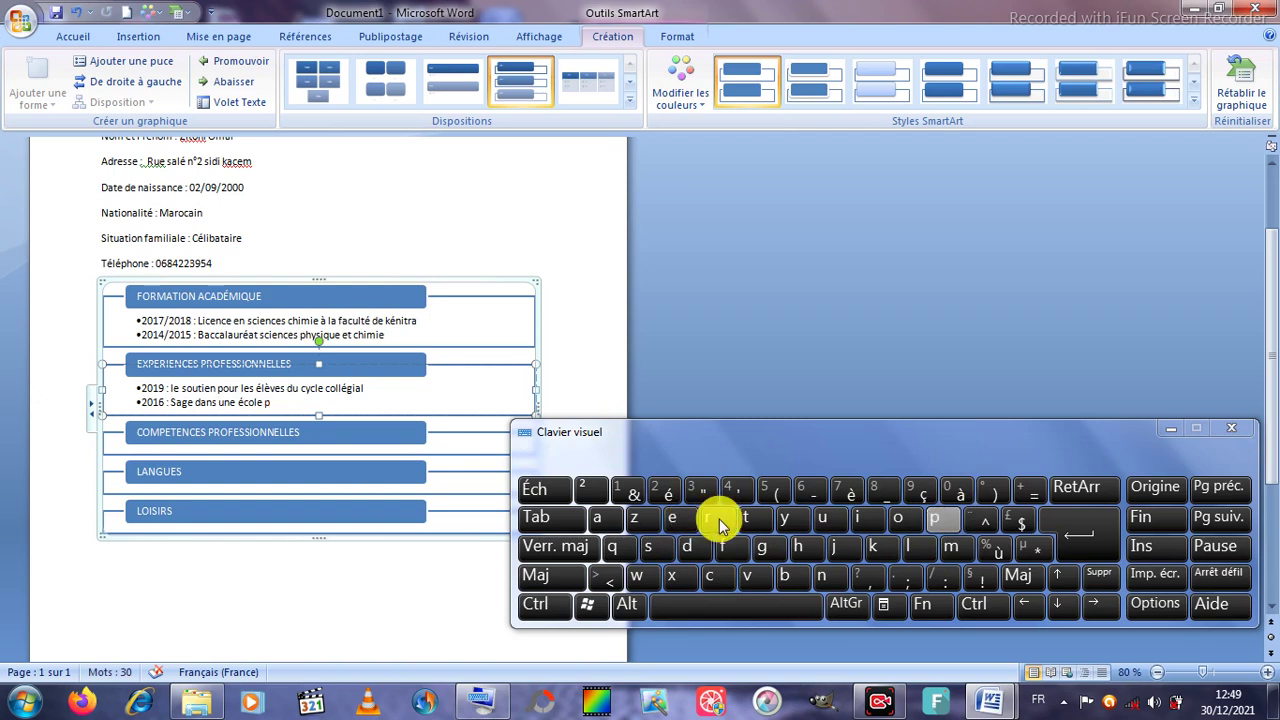
{"action": "left_click", "coordinate": [857, 517]}
{"action": "left_click", "coordinate": [755, 576]}
{"action": "left_click", "coordinate": [660, 490]}
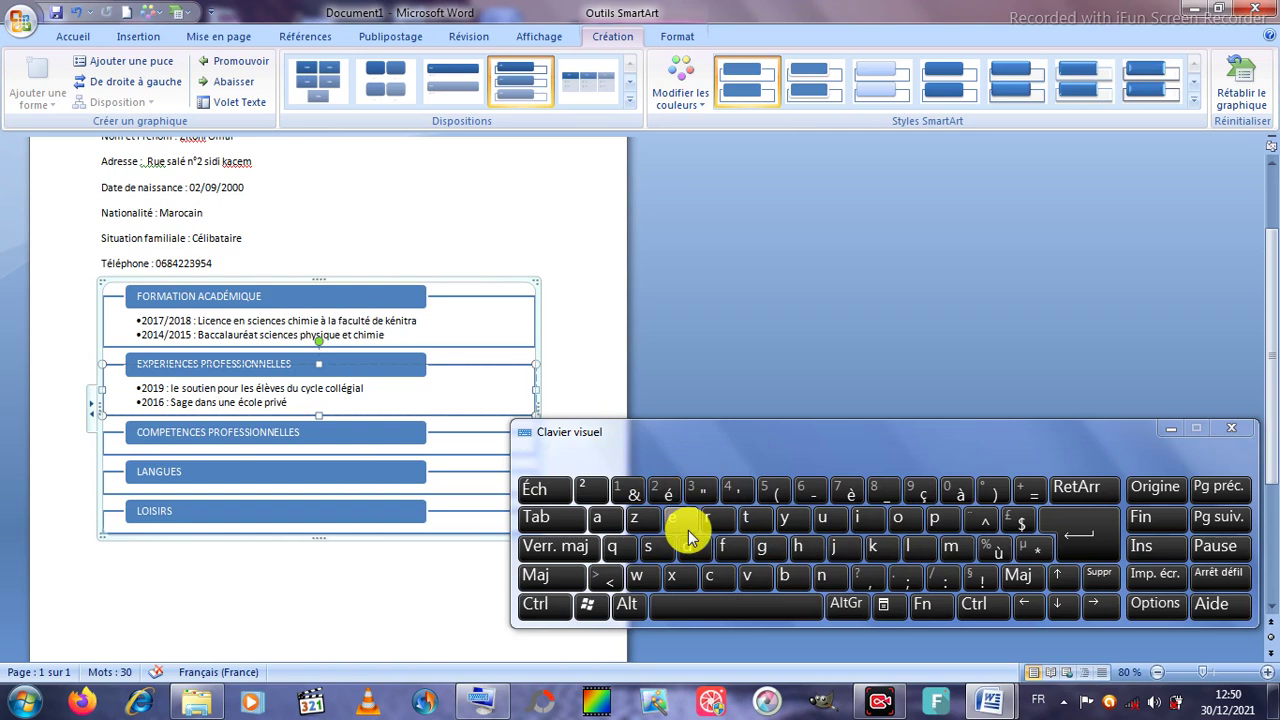
Step: Complete the 2016 bullet under EXPERIENCES PROFESSIONNELLES with "en 7 mois"
{"action": "left_click", "coordinate": [688, 528]}
{"action": "left_click", "coordinate": [832, 578]}
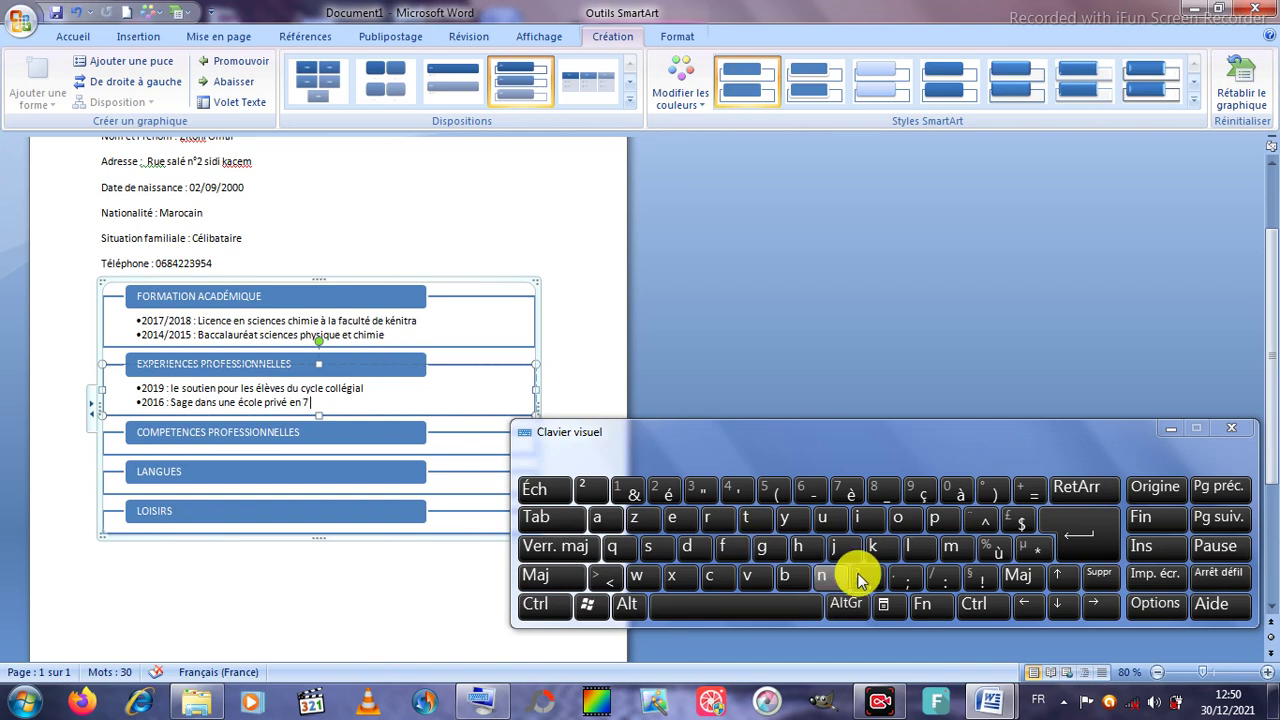
{"action": "left_click", "coordinate": [951, 545]}
{"action": "left_click", "coordinate": [900, 521]}
{"action": "left_click", "coordinate": [860, 517]}
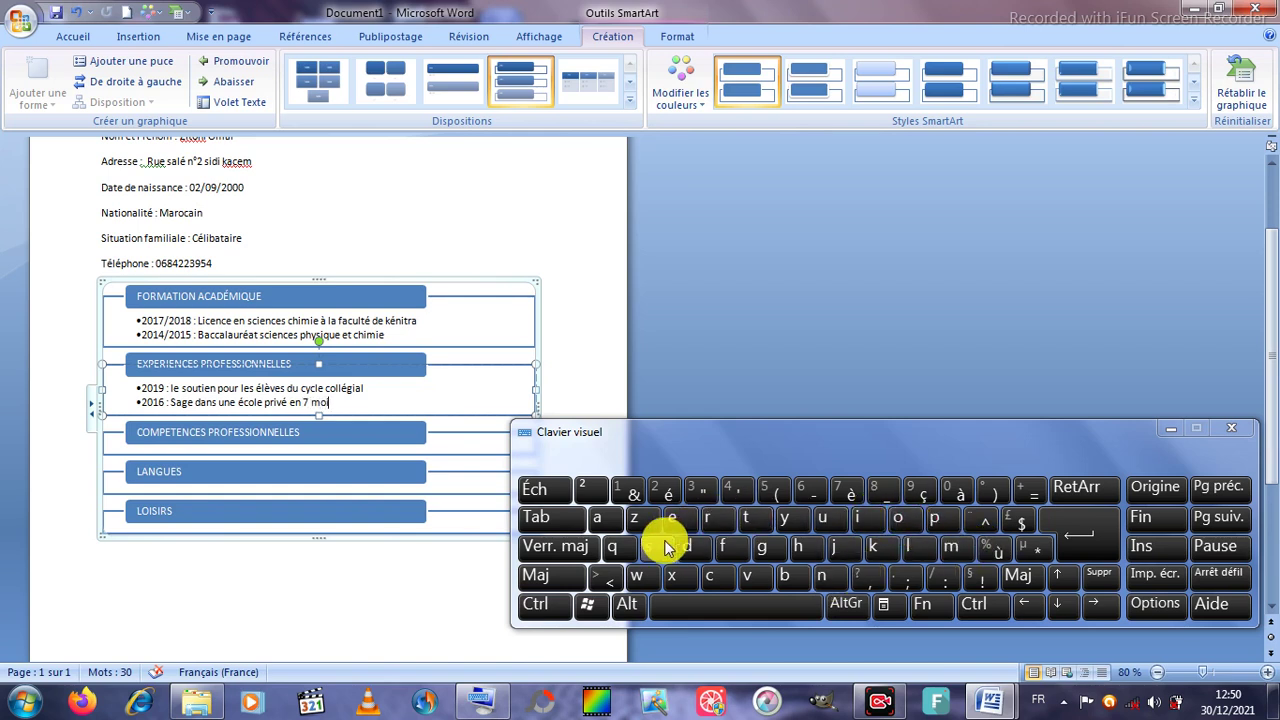
Step: Start a bullet reading "maitrise" in the outlined area under COMPETENCES PROFESSIONNELLES
{"action": "left_click", "coordinate": [342, 437]}
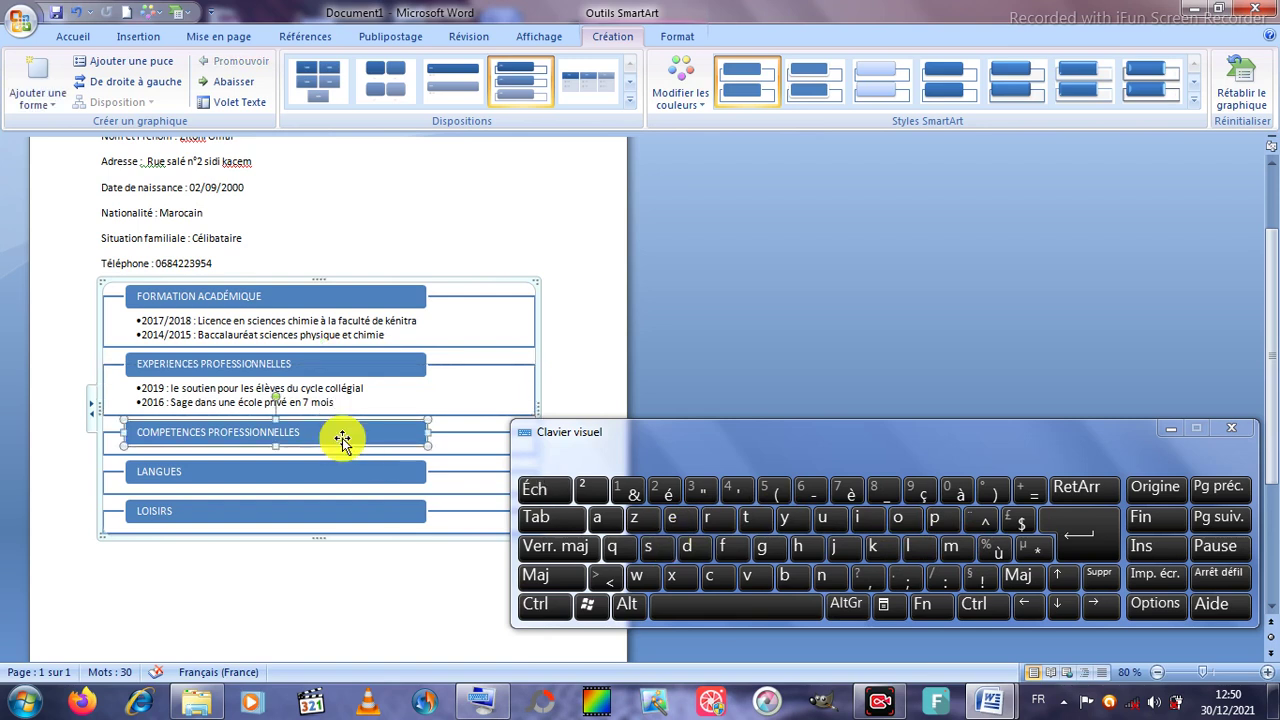
{"action": "left_click", "coordinate": [446, 452]}
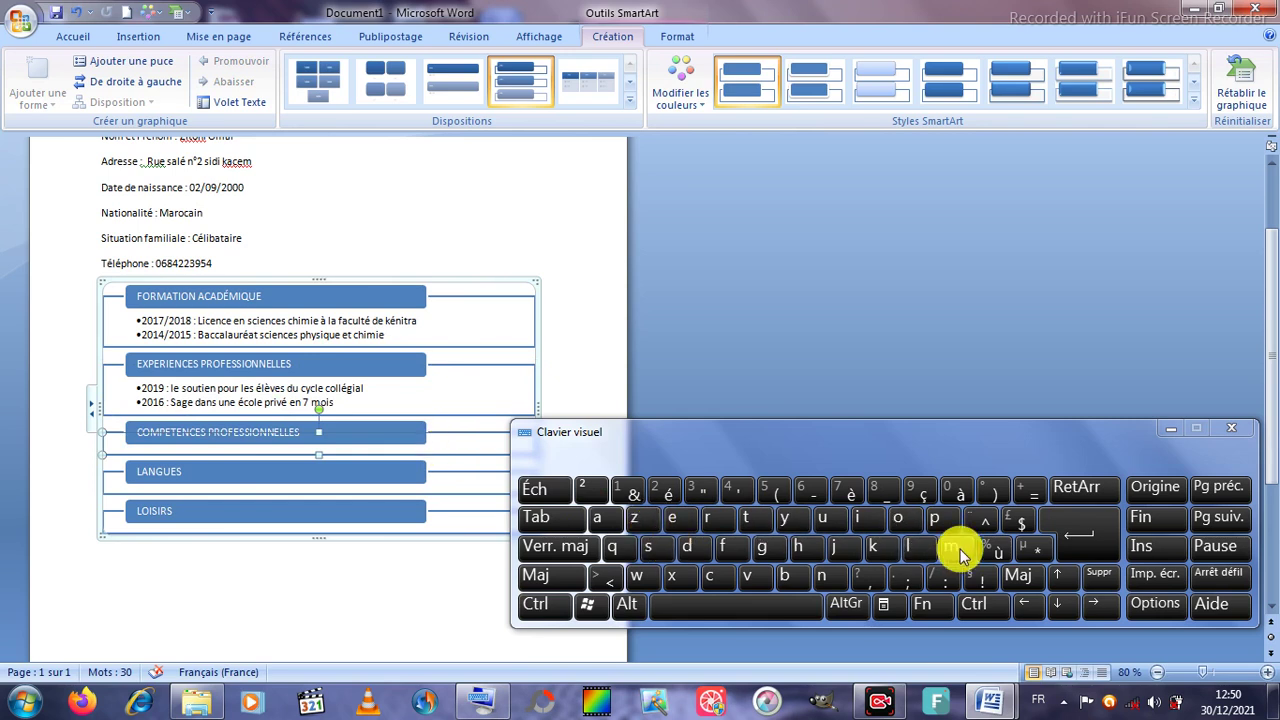
{"action": "left_click", "coordinate": [611, 520]}
{"action": "left_click", "coordinate": [862, 520]}
{"action": "left_click", "coordinate": [750, 517]}
{"action": "left_click", "coordinate": [705, 522]}
{"action": "type", "text": "itri"}
{"action": "left_click", "coordinate": [652, 543]}
{"action": "left_click", "coordinate": [676, 526]}
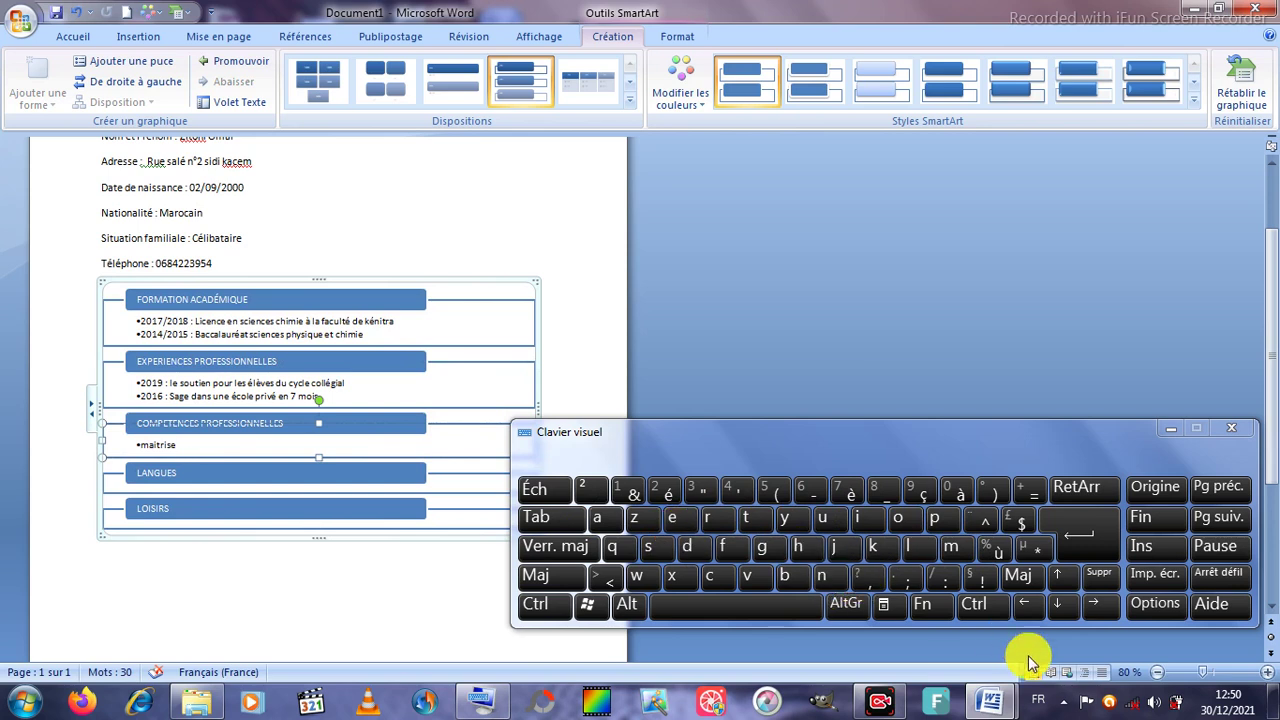
Step: Continue the "maitrise" bullet under COMPETENCES PROFESSIONNELLES with "des logiciels"
{"action": "left_click", "coordinate": [674, 517]}
{"action": "left_click", "coordinate": [655, 547]}
{"action": "left_click", "coordinate": [872, 546]}
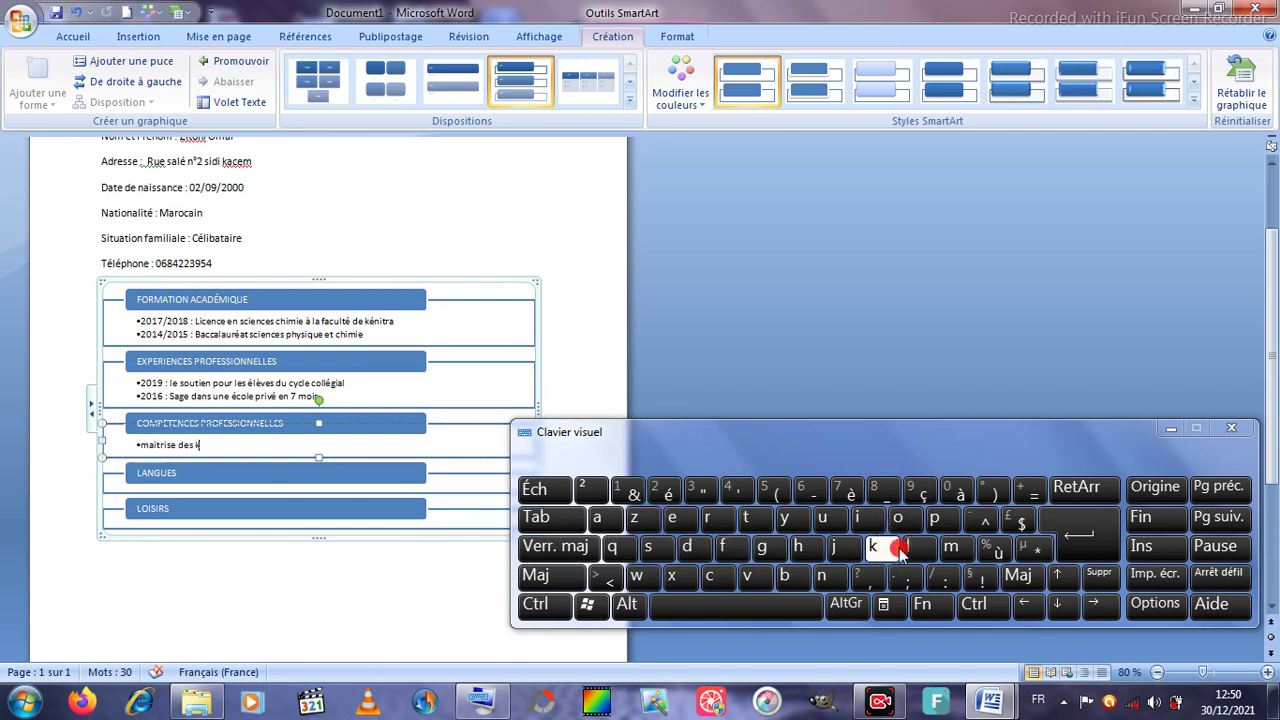
{"action": "key", "text": "BackSpace"}
{"action": "left_click", "coordinate": [900, 522]}
{"action": "left_click", "coordinate": [758, 548]}
{"action": "left_click", "coordinate": [864, 520]}
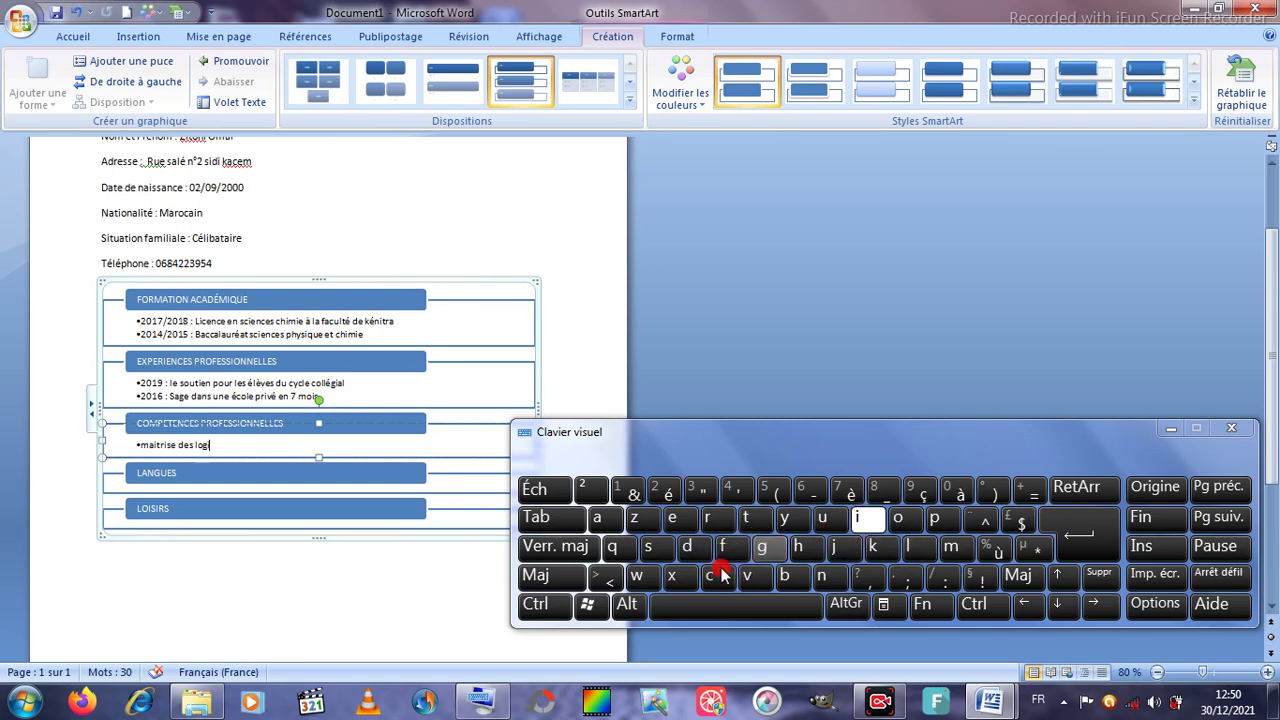
{"action": "left_click", "coordinate": [716, 576]}
{"action": "left_click", "coordinate": [670, 517]}
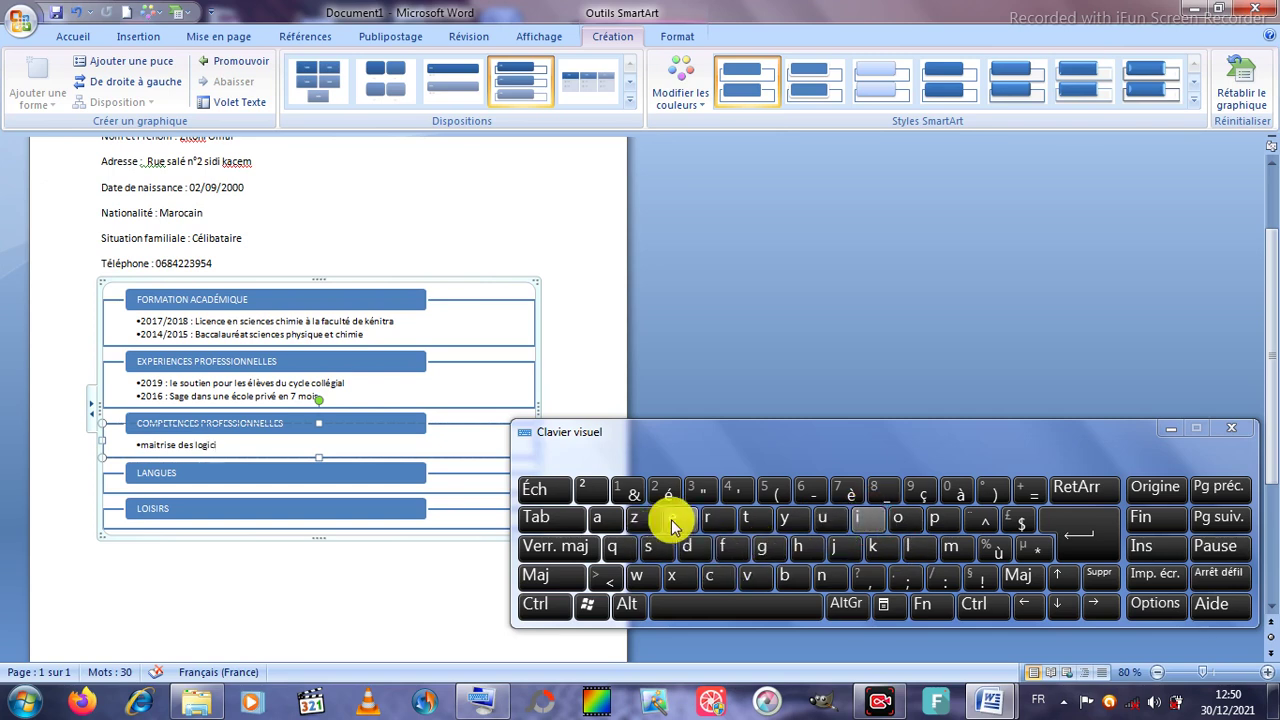
{"action": "left_click", "coordinate": [908, 546]}
{"action": "left_click", "coordinate": [648, 546]}
Step: Extend the bullet under COMPETENCES PROFESSIONNELLES with "du bureautique :"
{"action": "key", "text": "space"}
{"action": "left_click", "coordinate": [687, 546]}
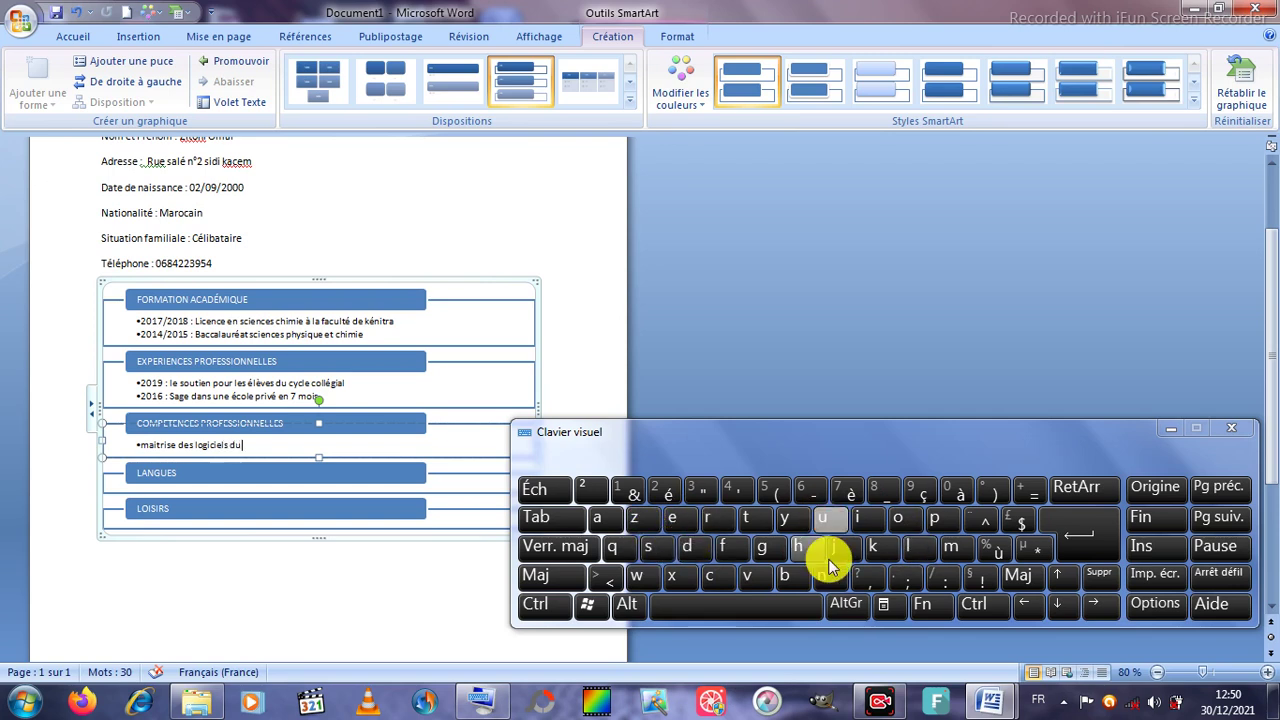
{"action": "key", "text": "space"}
{"action": "left_click", "coordinate": [784, 575]}
{"action": "left_click", "coordinate": [823, 518]}
{"action": "left_click", "coordinate": [708, 518]}
{"action": "left_click", "coordinate": [672, 517]}
{"action": "left_click", "coordinate": [597, 517]}
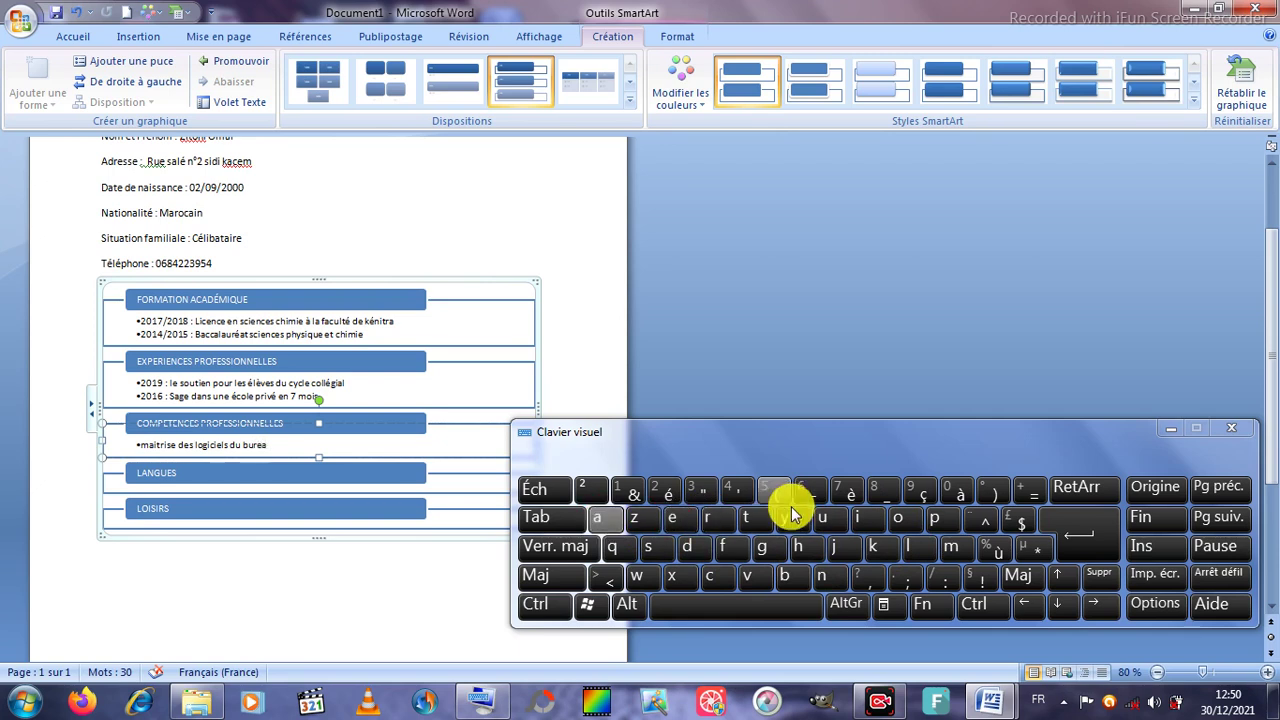
{"action": "left_click", "coordinate": [823, 518]}
{"action": "left_click", "coordinate": [766, 518]}
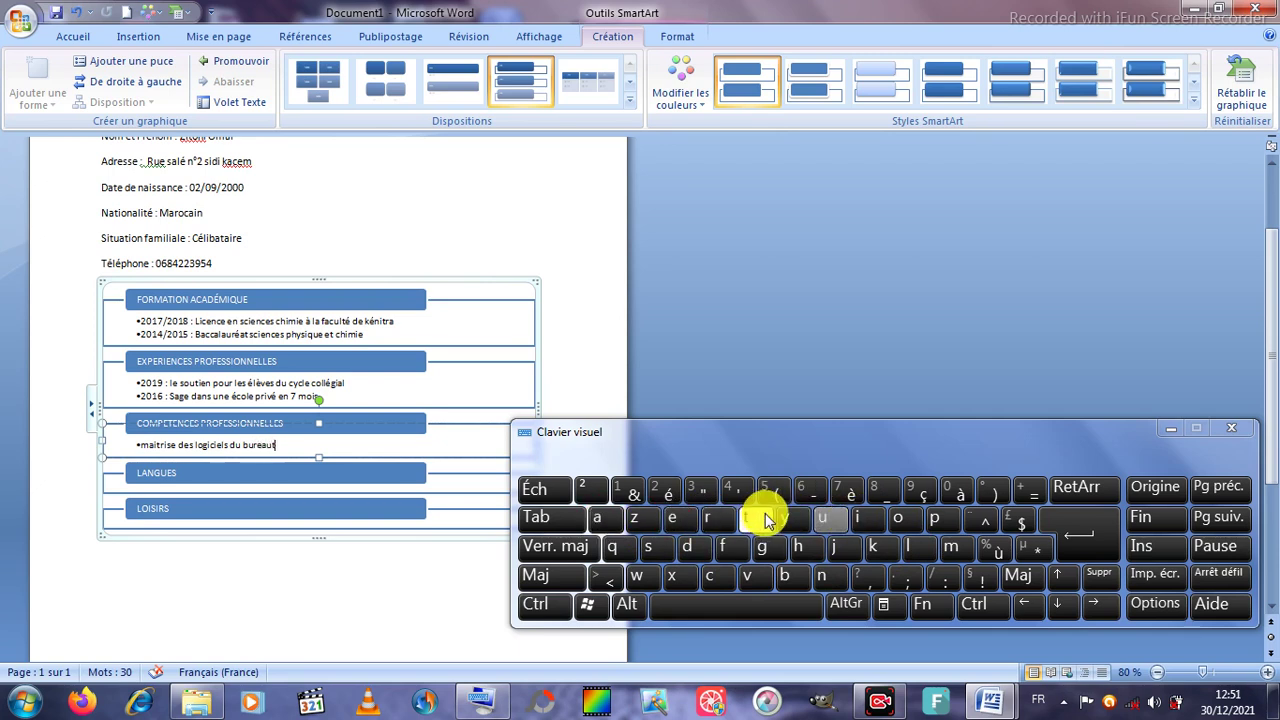
{"action": "left_click", "coordinate": [857, 517]}
{"action": "left_click", "coordinate": [614, 546]}
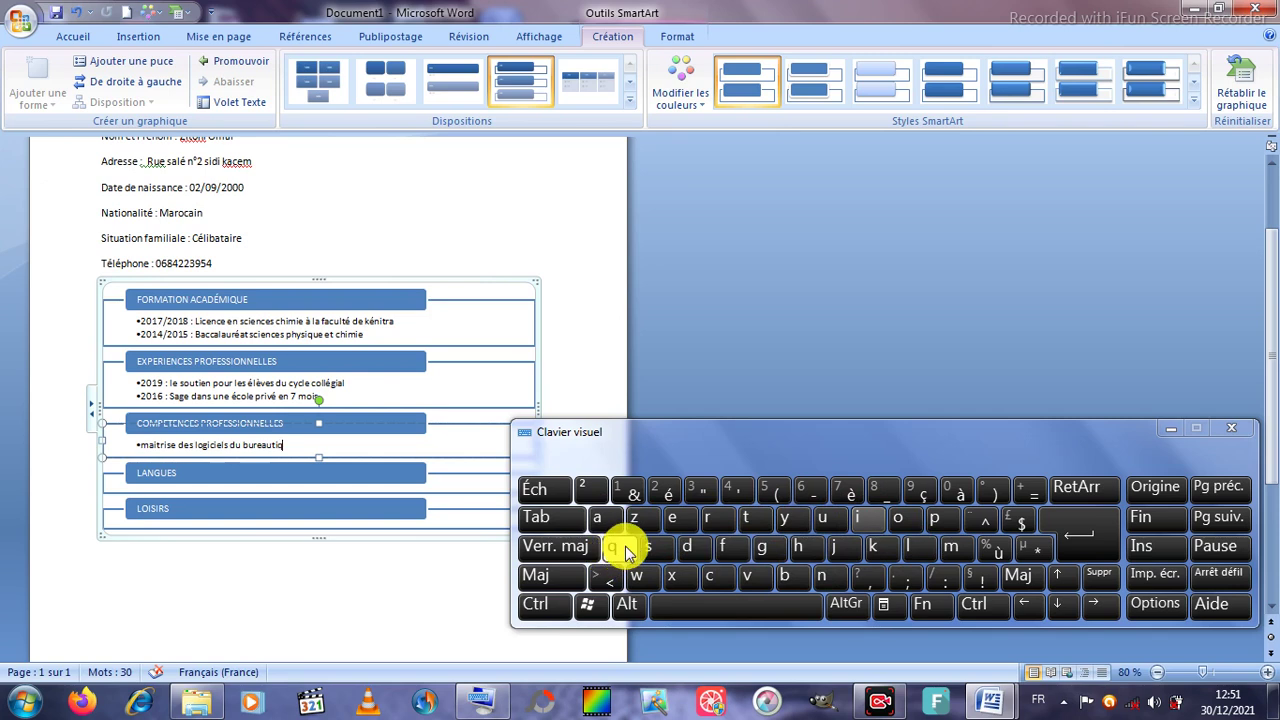
{"action": "left_click", "coordinate": [827, 522]}
{"action": "left_click", "coordinate": [684, 518]}
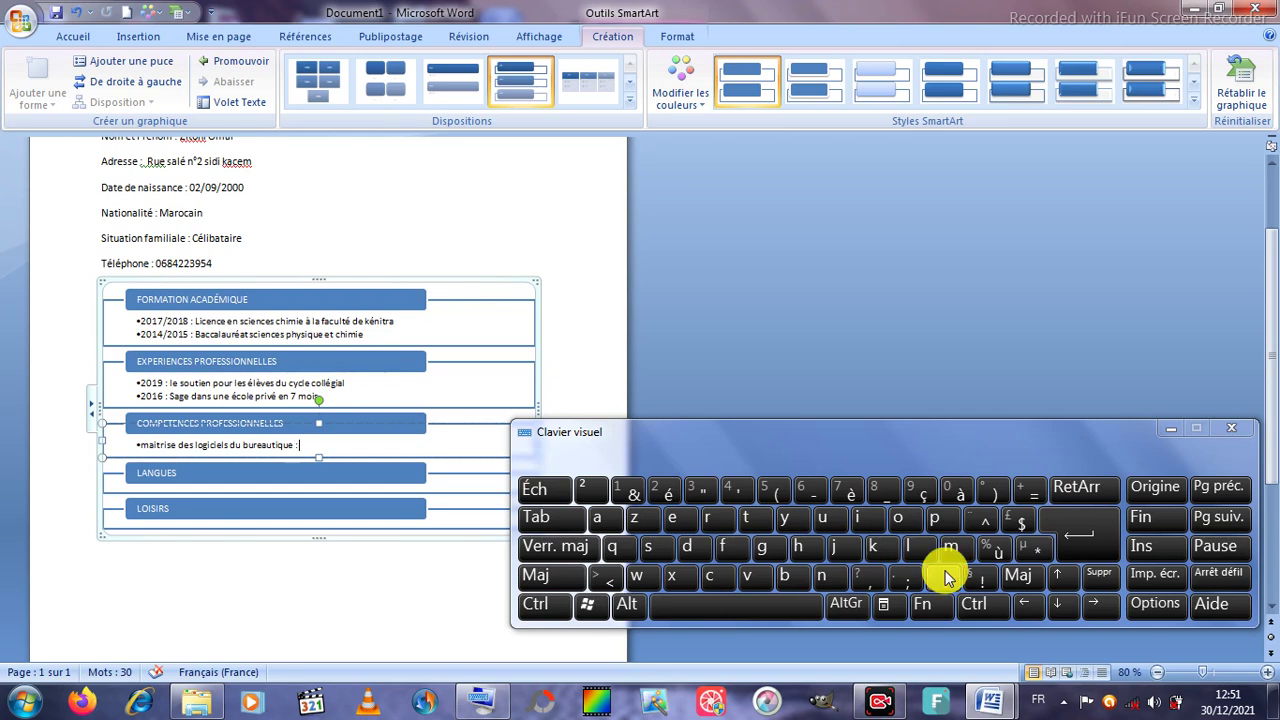
Step: Complete the bullet under COMPETENCES PROFESSIONNELLES with the capitalised software name "Word"
{"action": "left_click", "coordinate": [585, 547]}
{"action": "left_click", "coordinate": [637, 575]}
{"action": "left_click", "coordinate": [556, 546]}
{"action": "left_click", "coordinate": [900, 518]}
{"action": "left_click", "coordinate": [712, 518]}
{"action": "left_click", "coordinate": [690, 546]}
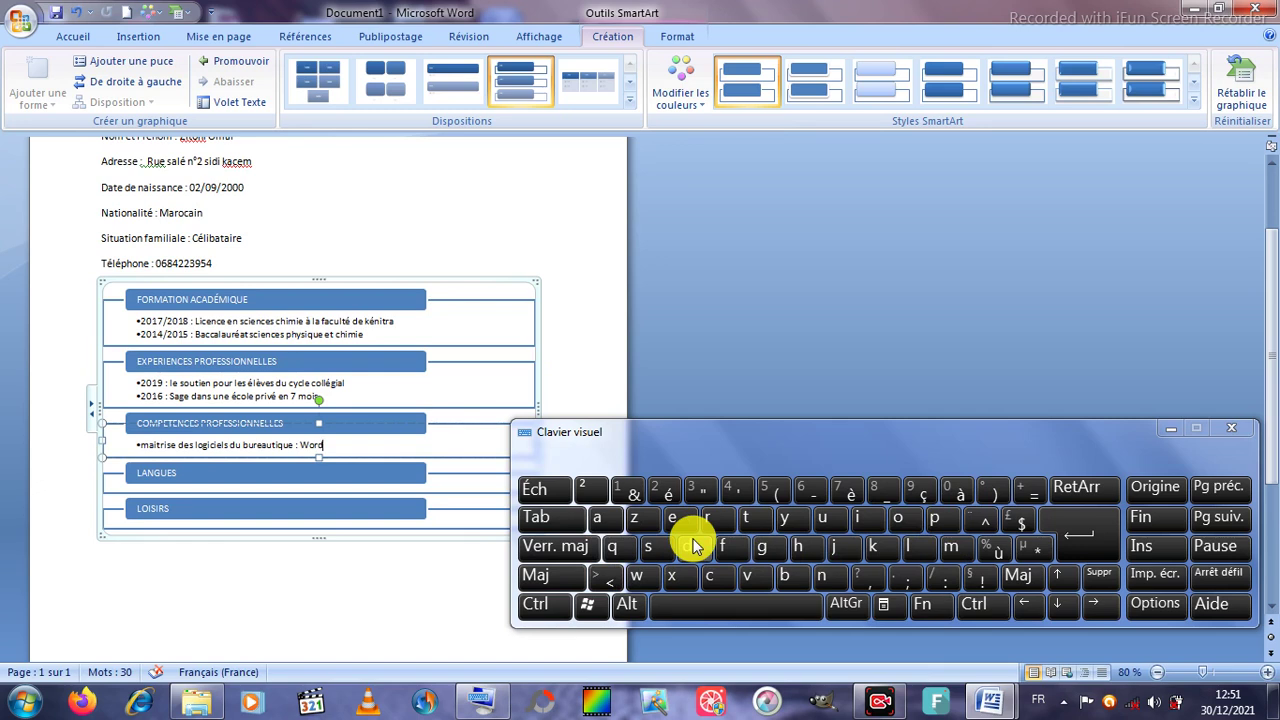
Step: Start a bullet reading "Arabe : lu" in the outlined area under LANGUES
{"action": "left_click", "coordinate": [352, 482]}
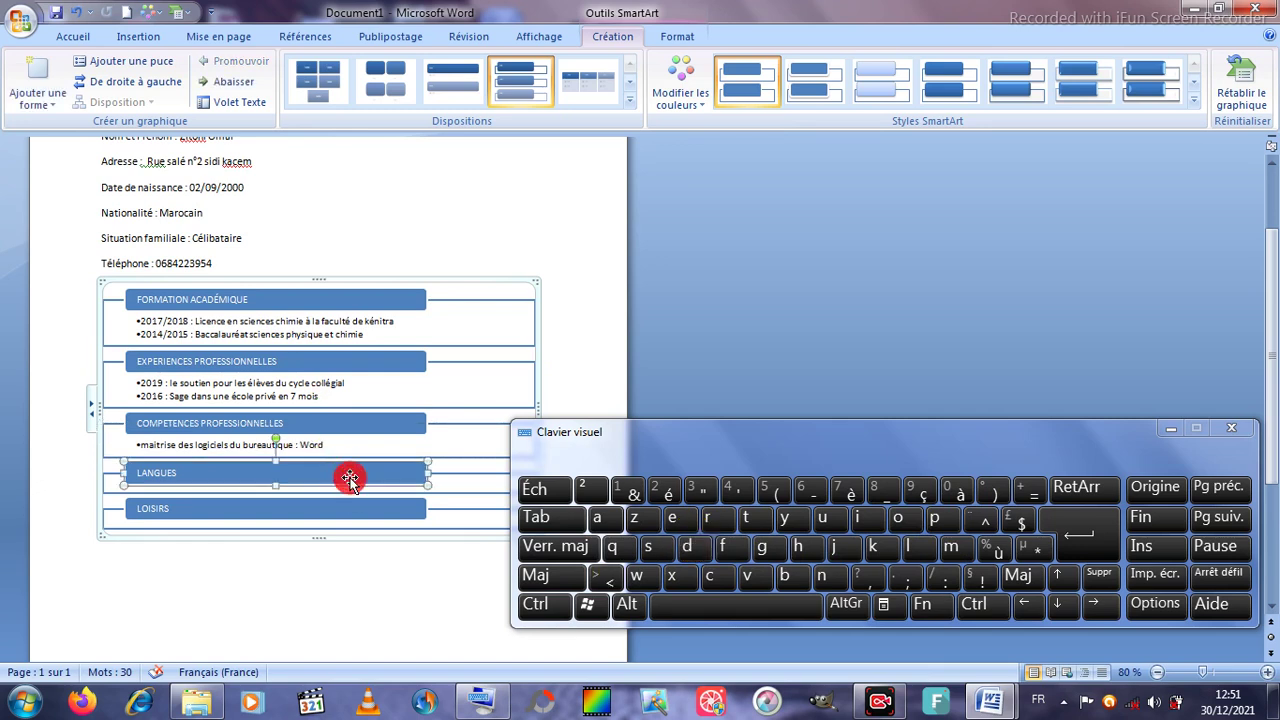
{"action": "left_click", "coordinate": [453, 484]}
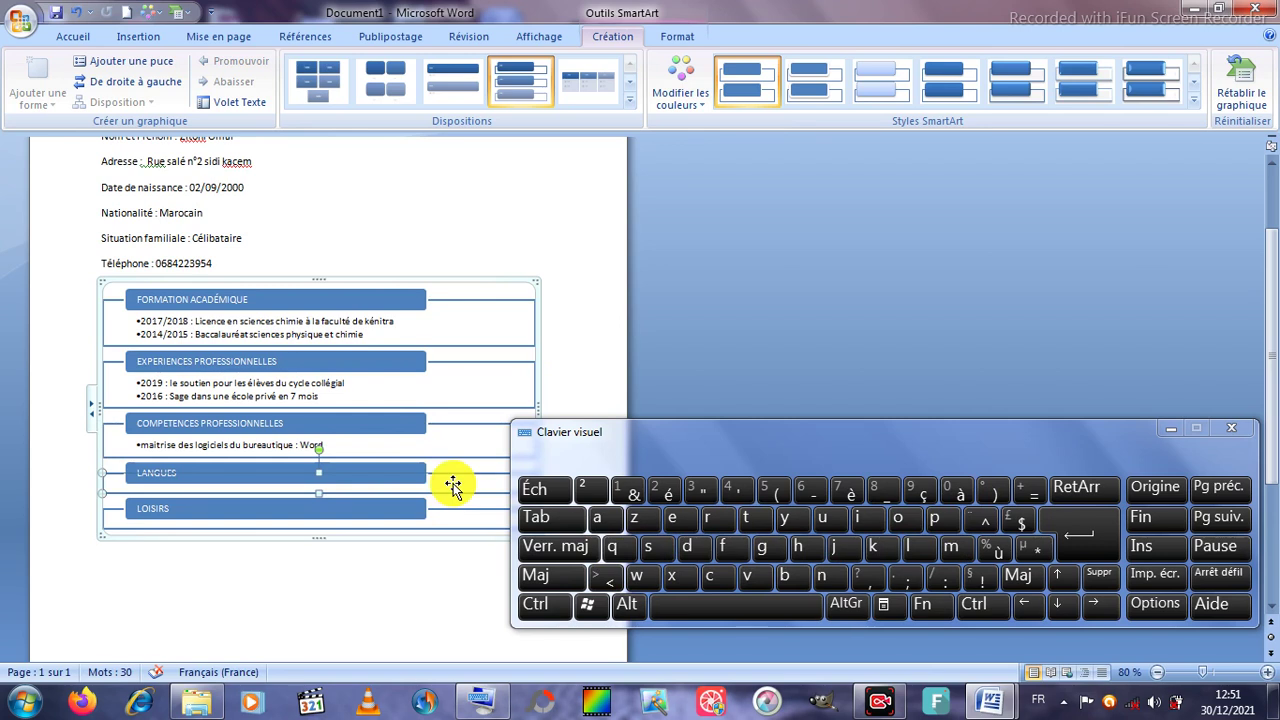
{"action": "left_click", "coordinate": [558, 548]}
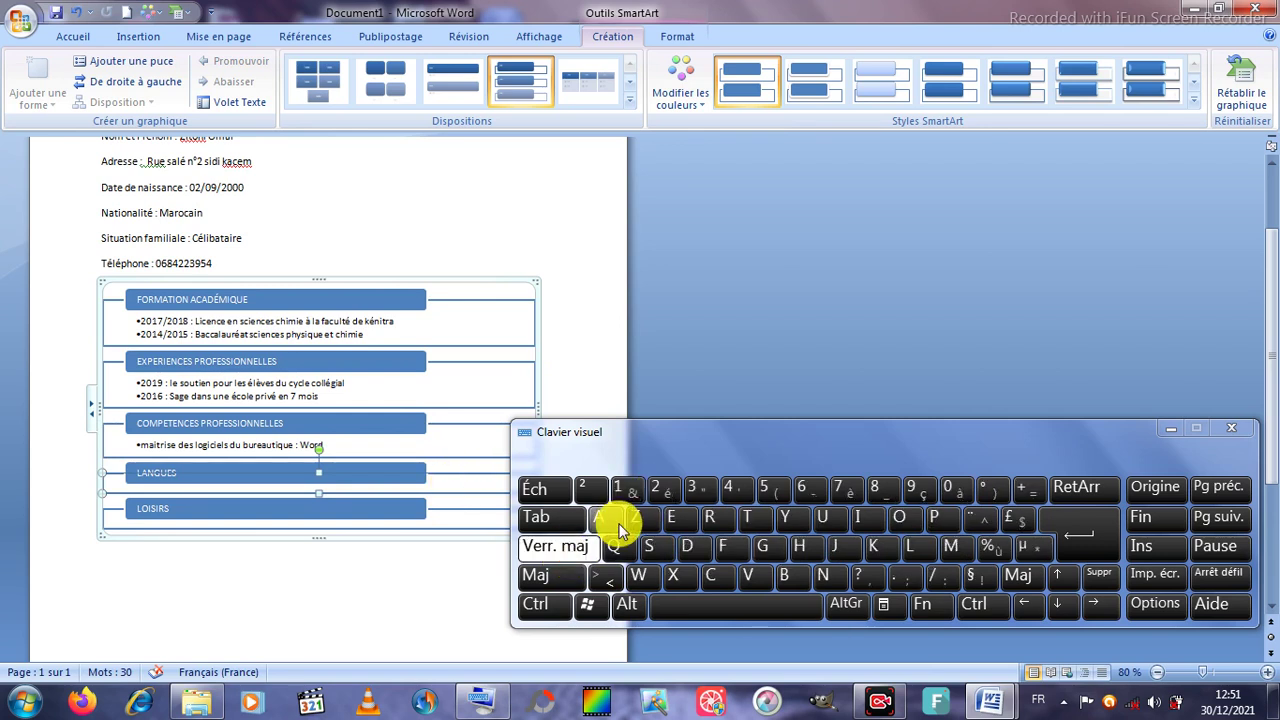
{"action": "left_click", "coordinate": [612, 527]}
{"action": "left_click", "coordinate": [578, 546]}
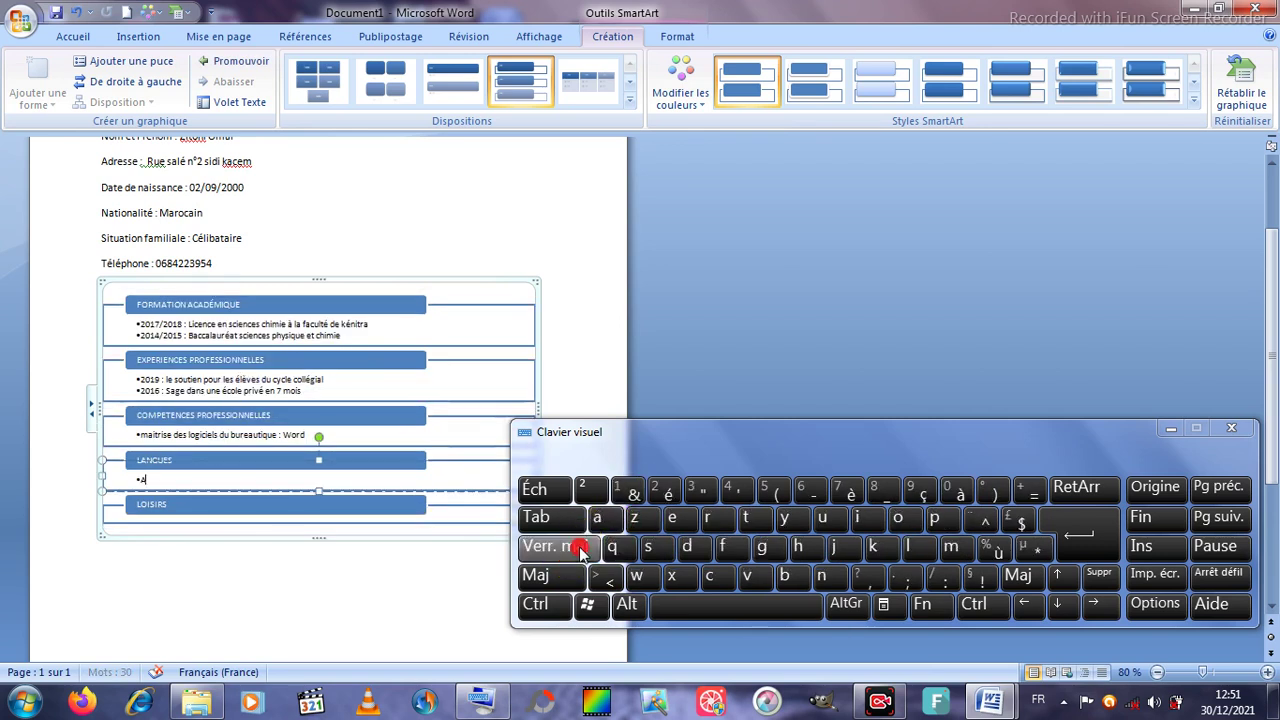
{"action": "left_click", "coordinate": [720, 520]}
{"action": "left_click", "coordinate": [600, 517]}
{"action": "left_click", "coordinate": [788, 576]}
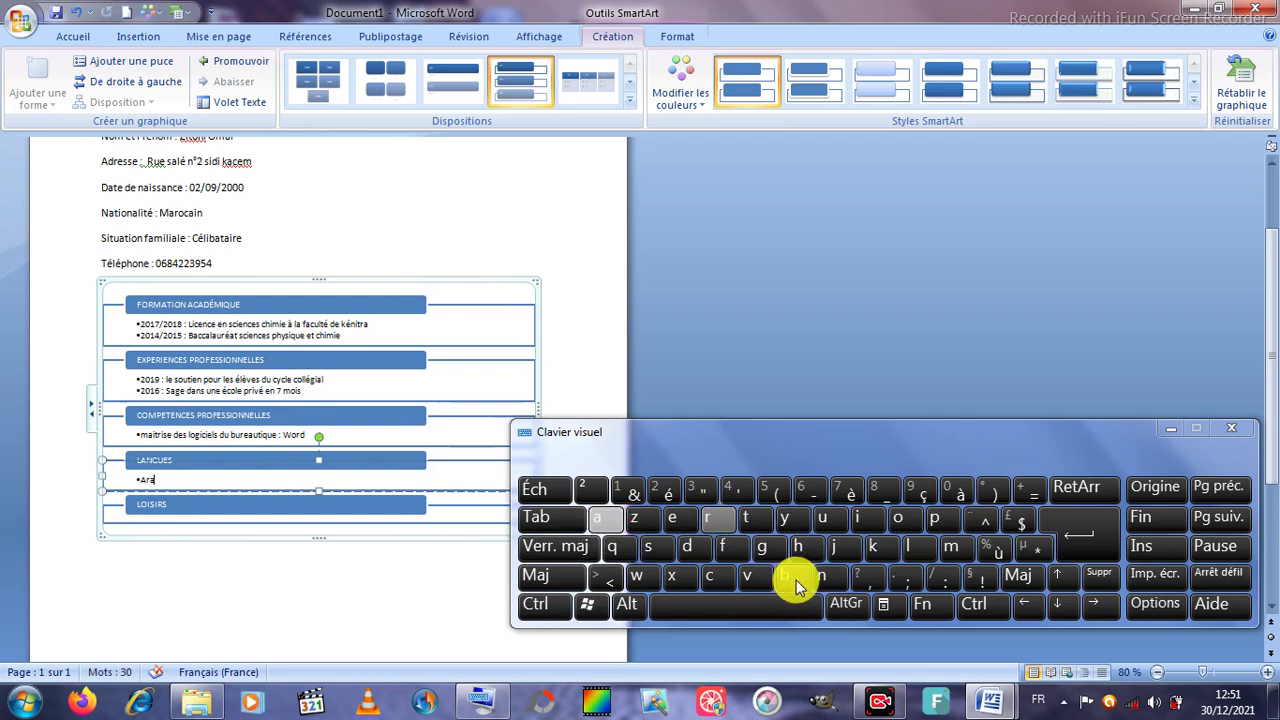
{"action": "left_click", "coordinate": [680, 519]}
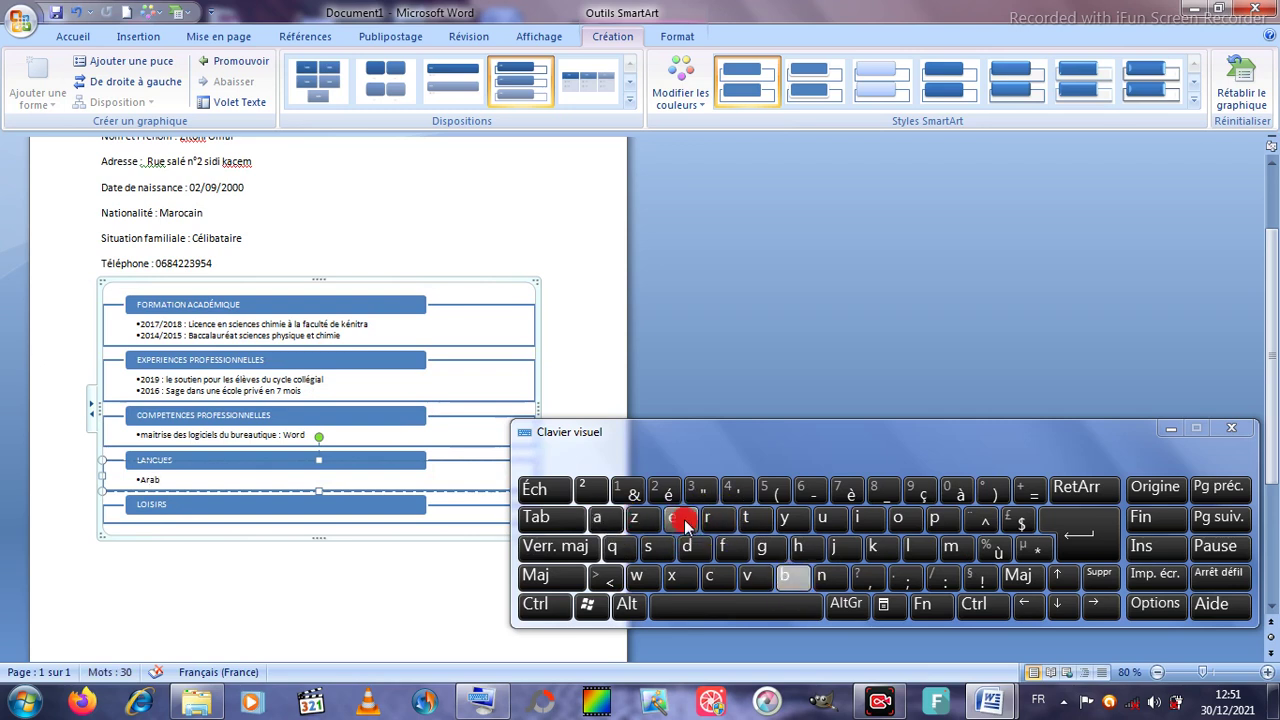
{"action": "left_click", "coordinate": [913, 547]}
{"action": "left_click", "coordinate": [828, 517]}
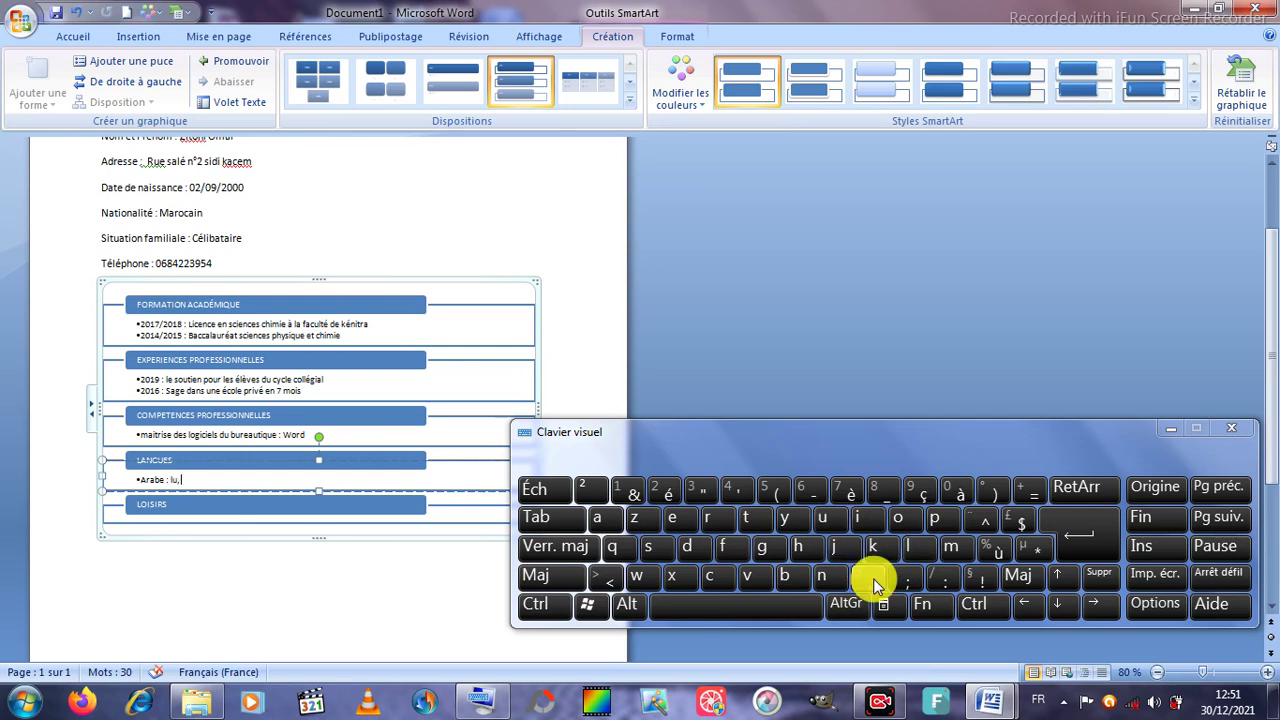
Step: Complete the Arabe bullet under LANGUES with ", écrit, parlé"
{"action": "left_click", "coordinate": [873, 578]}
{"action": "left_click", "coordinate": [673, 495]}
{"action": "left_click", "coordinate": [721, 580]}
{"action": "left_click", "coordinate": [712, 515]}
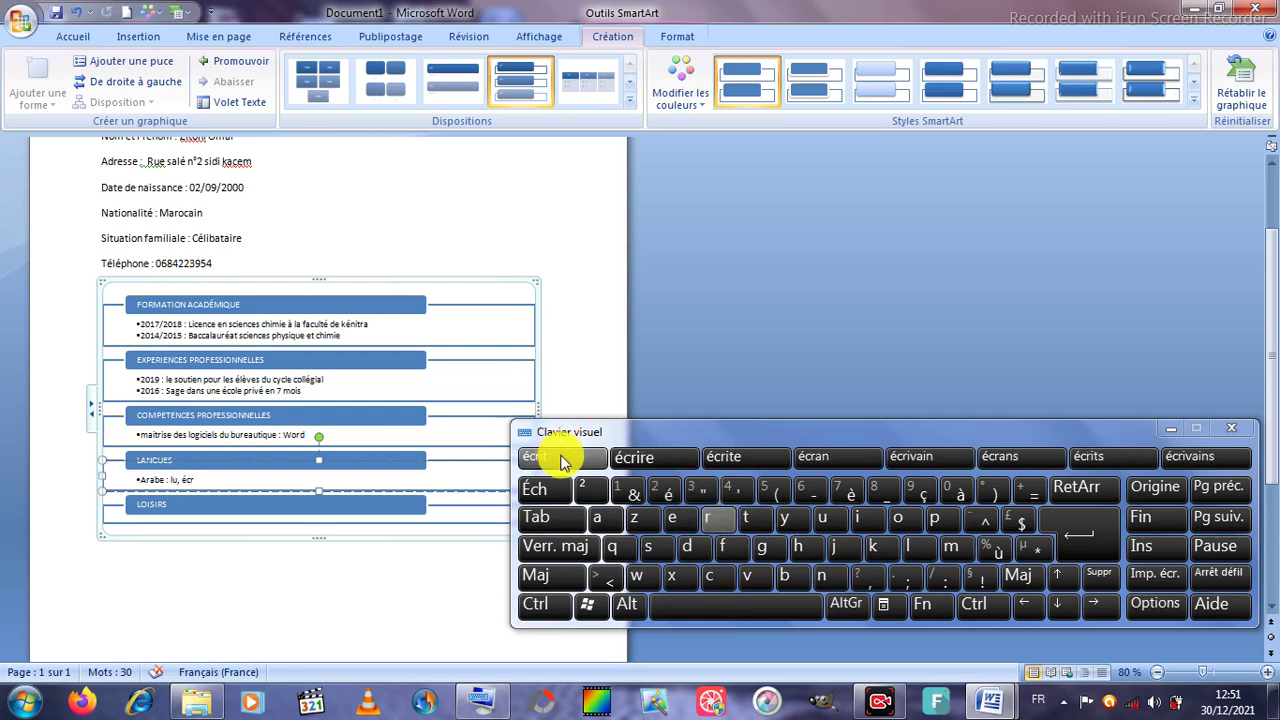
{"action": "left_click", "coordinate": [560, 457]}
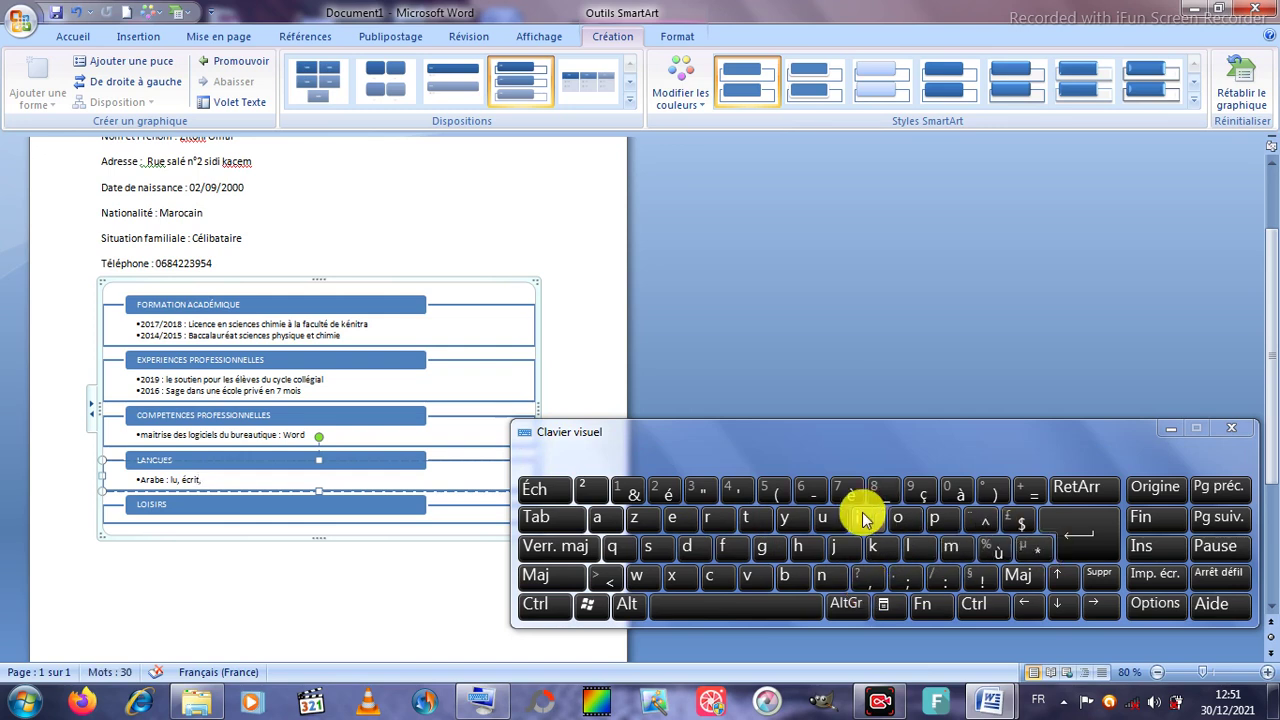
{"action": "left_click", "coordinate": [935, 518]}
{"action": "left_click", "coordinate": [600, 519]}
{"action": "left_click", "coordinate": [708, 519]}
{"action": "left_click", "coordinate": [912, 548]}
{"action": "left_click", "coordinate": [669, 494]}
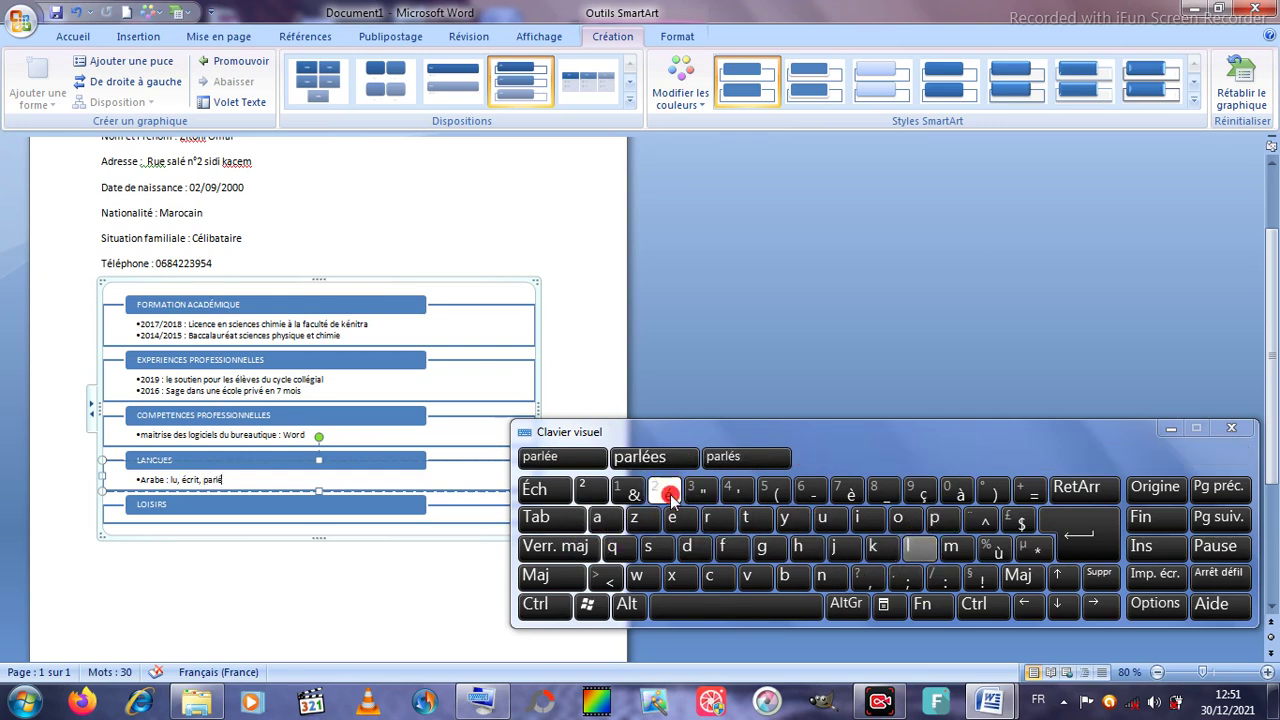
Step: Add a second bullet under LANGUES beginning with "Français :"
{"action": "key", "text": "Return"}
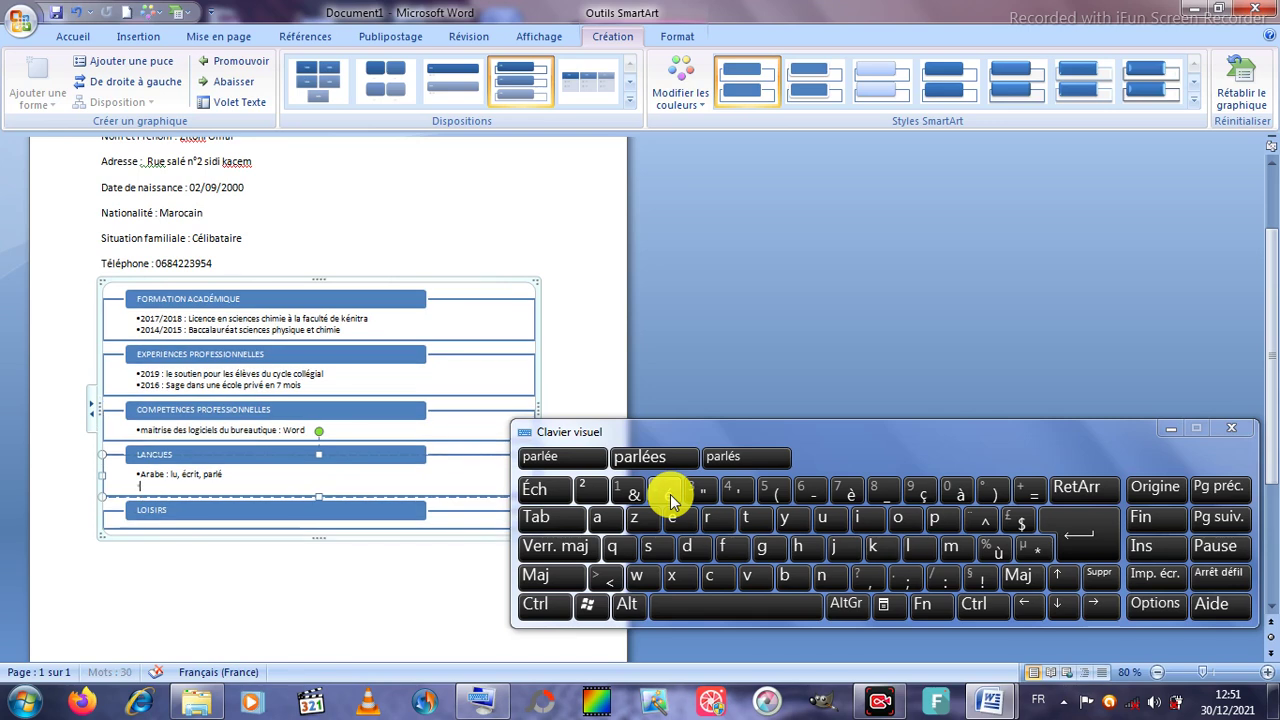
{"action": "left_click", "coordinate": [566, 548]}
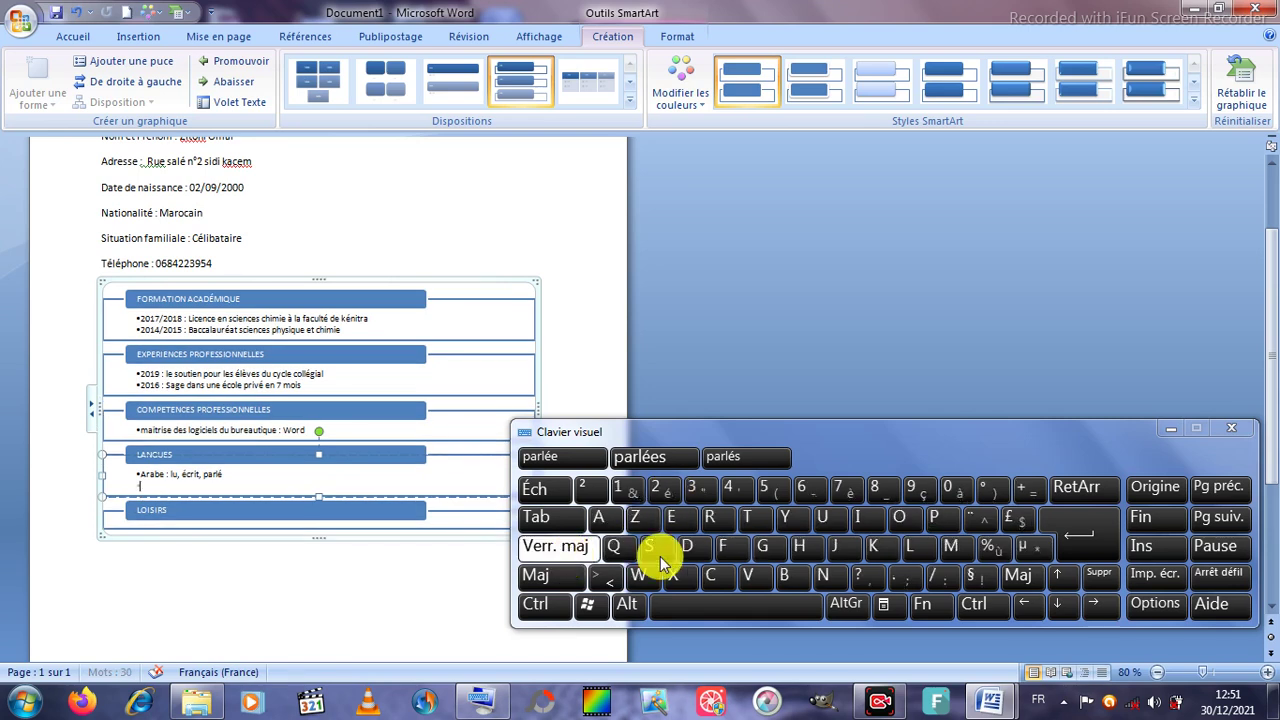
{"action": "left_click", "coordinate": [728, 550]}
{"action": "left_click", "coordinate": [565, 546]}
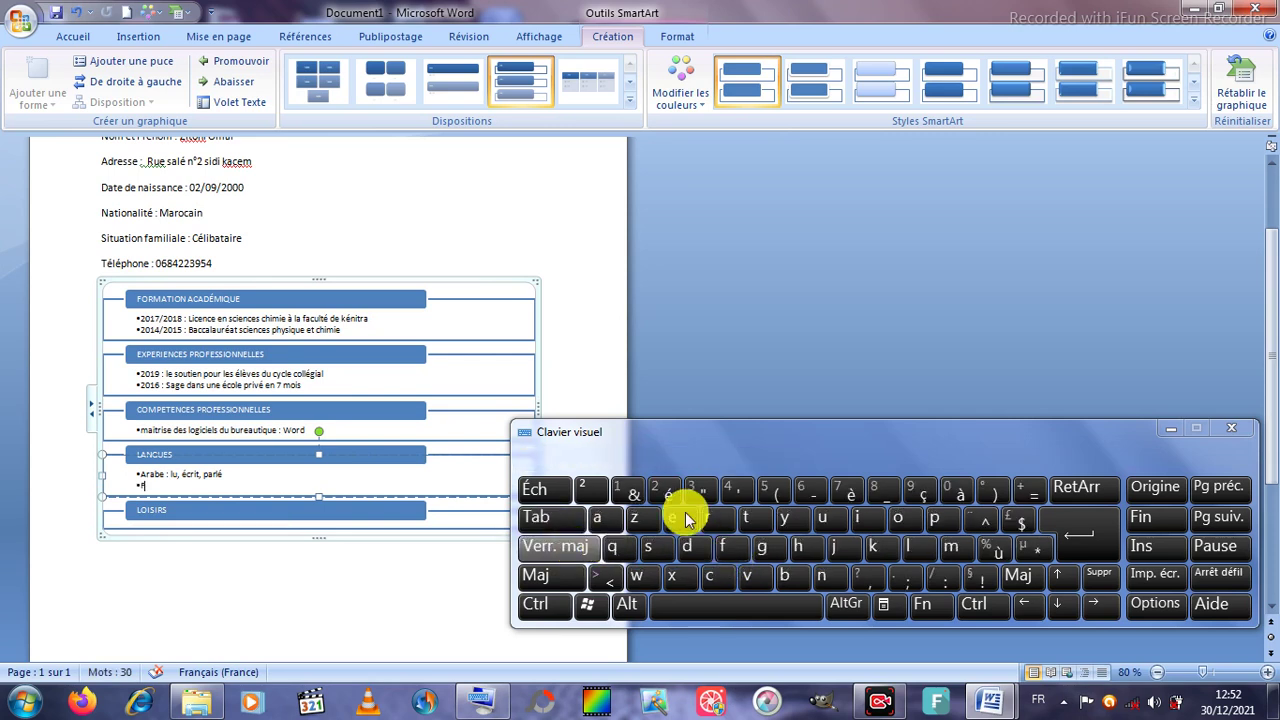
{"action": "left_click", "coordinate": [714, 520]}
{"action": "left_click", "coordinate": [588, 518]}
{"action": "left_click", "coordinate": [820, 573]}
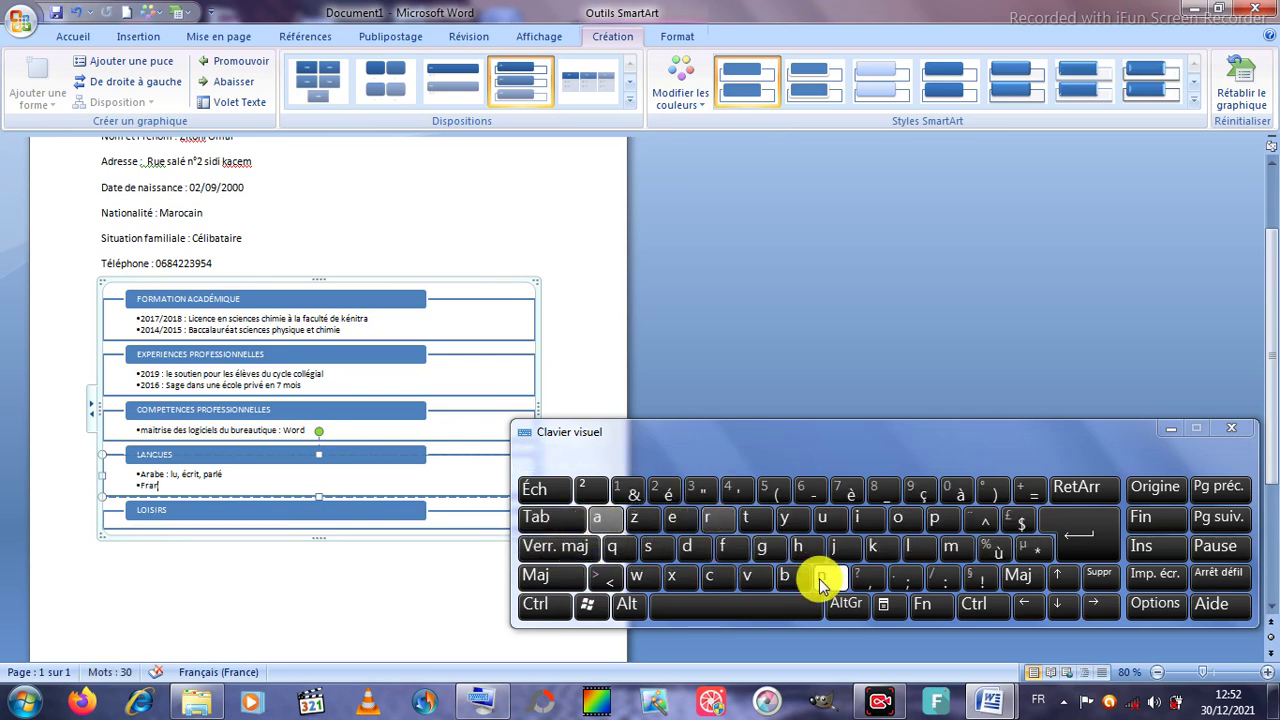
{"action": "left_click", "coordinate": [912, 490]}
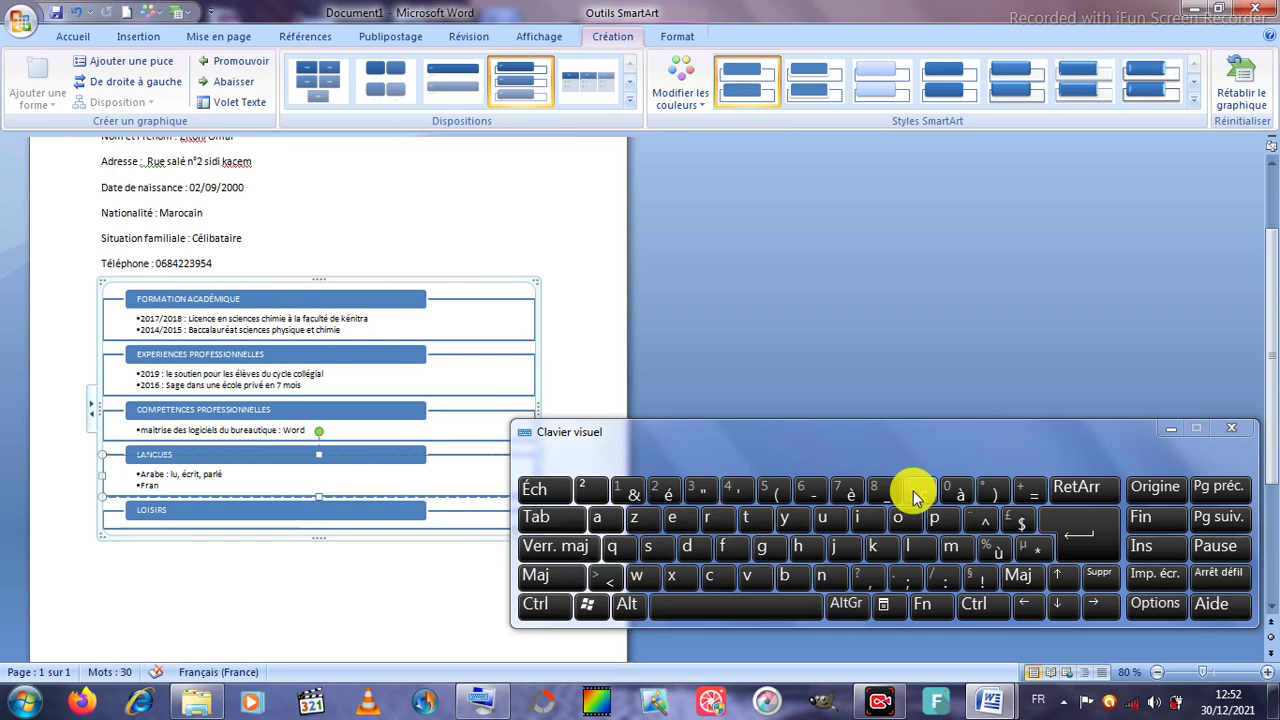
{"action": "left_click", "coordinate": [860, 521]}
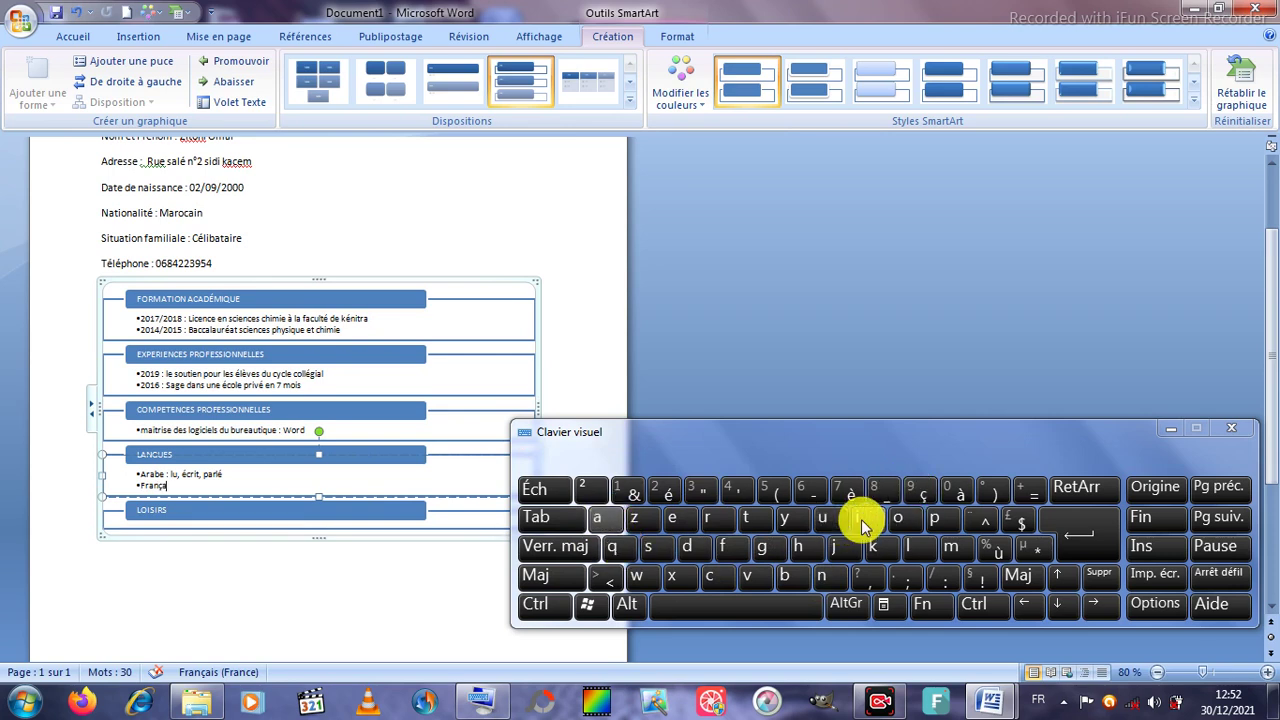
{"action": "left_click", "coordinate": [650, 546]}
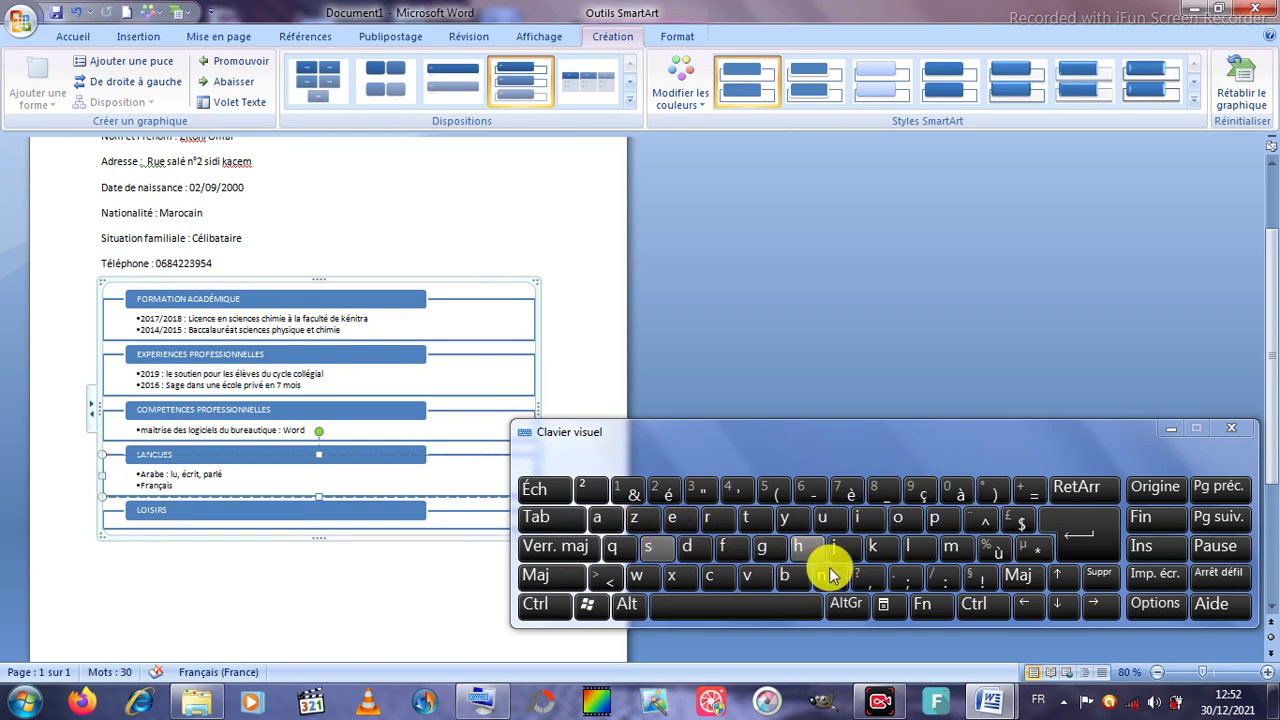
{"action": "left_click", "coordinate": [940, 580]}
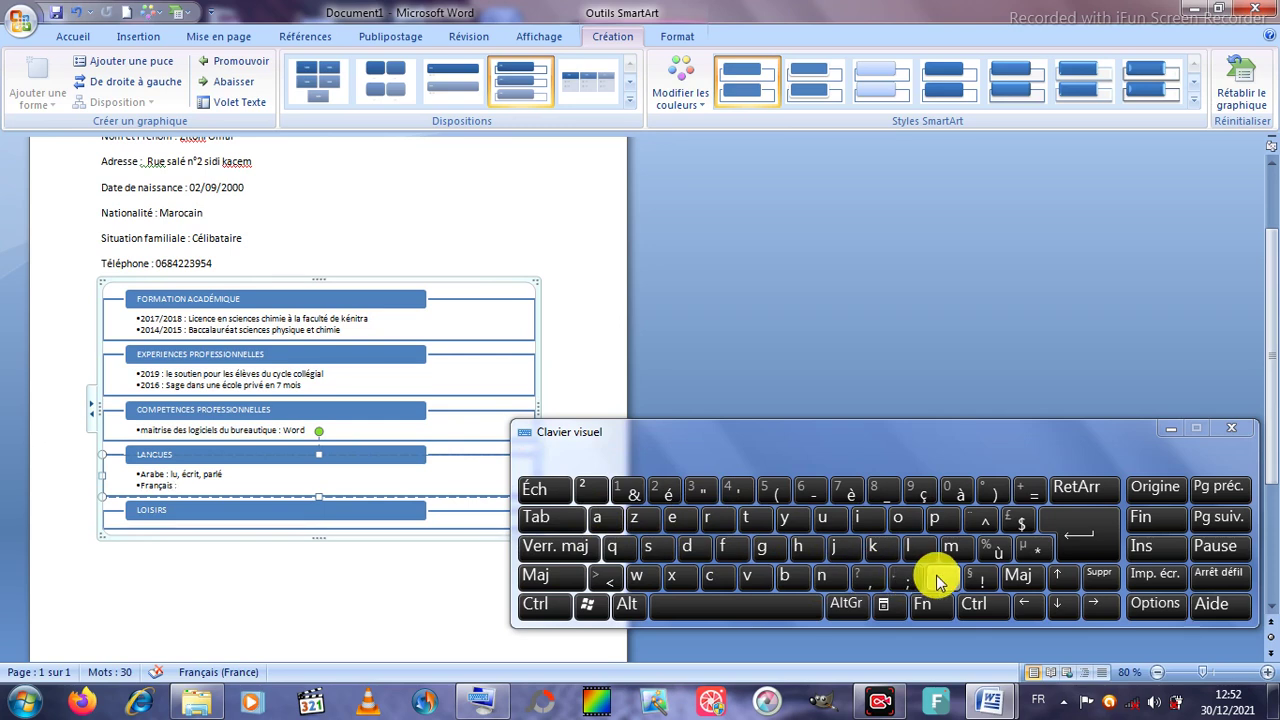
Step: Complete the Français bullet under LANGUES with "lu, écrit, parlé"
{"action": "left_click", "coordinate": [908, 546]}
{"action": "left_click", "coordinate": [824, 517]}
{"action": "left_click", "coordinate": [870, 586]}
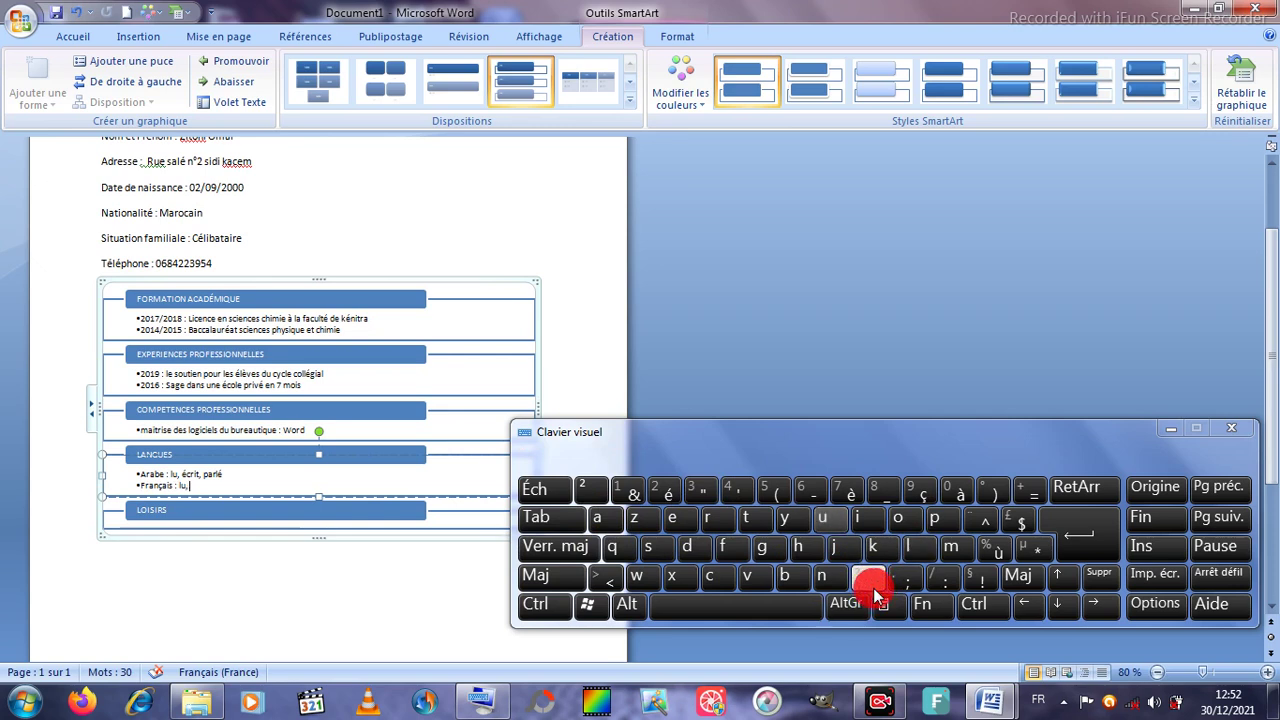
{"action": "left_click", "coordinate": [722, 577]}
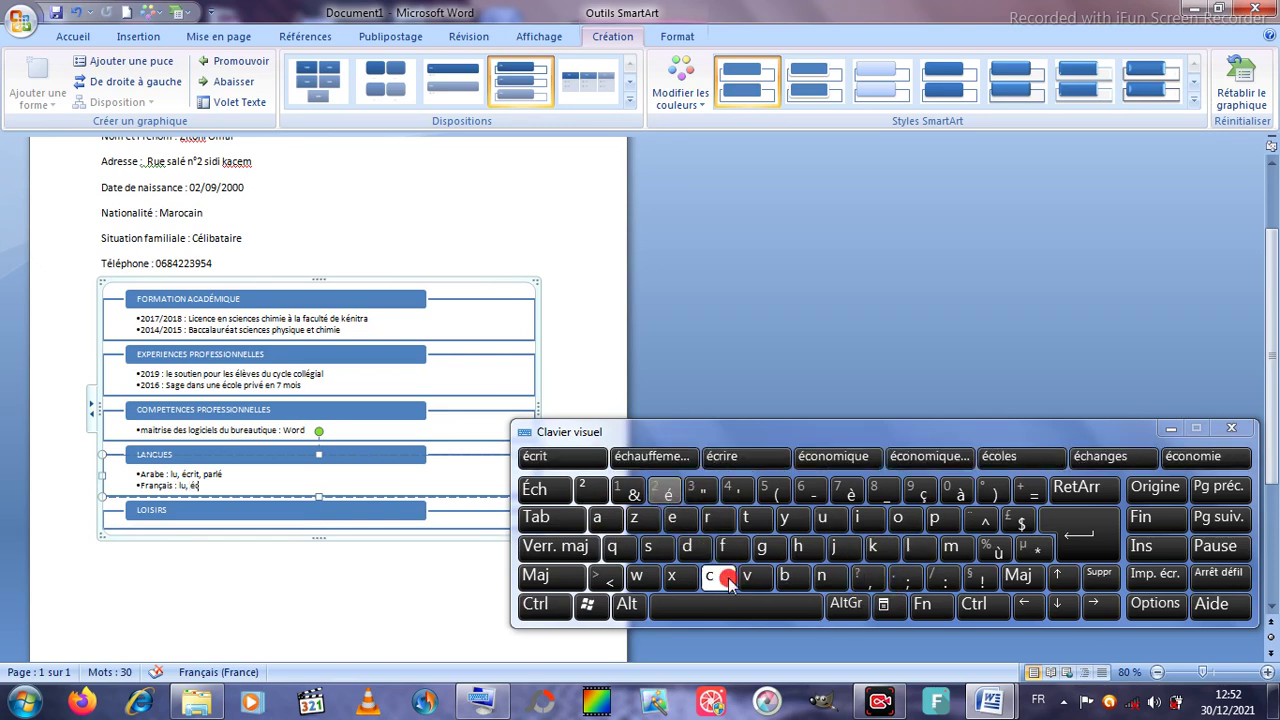
{"action": "left_click", "coordinate": [724, 521]}
{"action": "left_click", "coordinate": [866, 519]}
{"action": "left_click", "coordinate": [749, 518]}
{"action": "left_click", "coordinate": [866, 578]}
{"action": "left_click", "coordinate": [949, 514]}
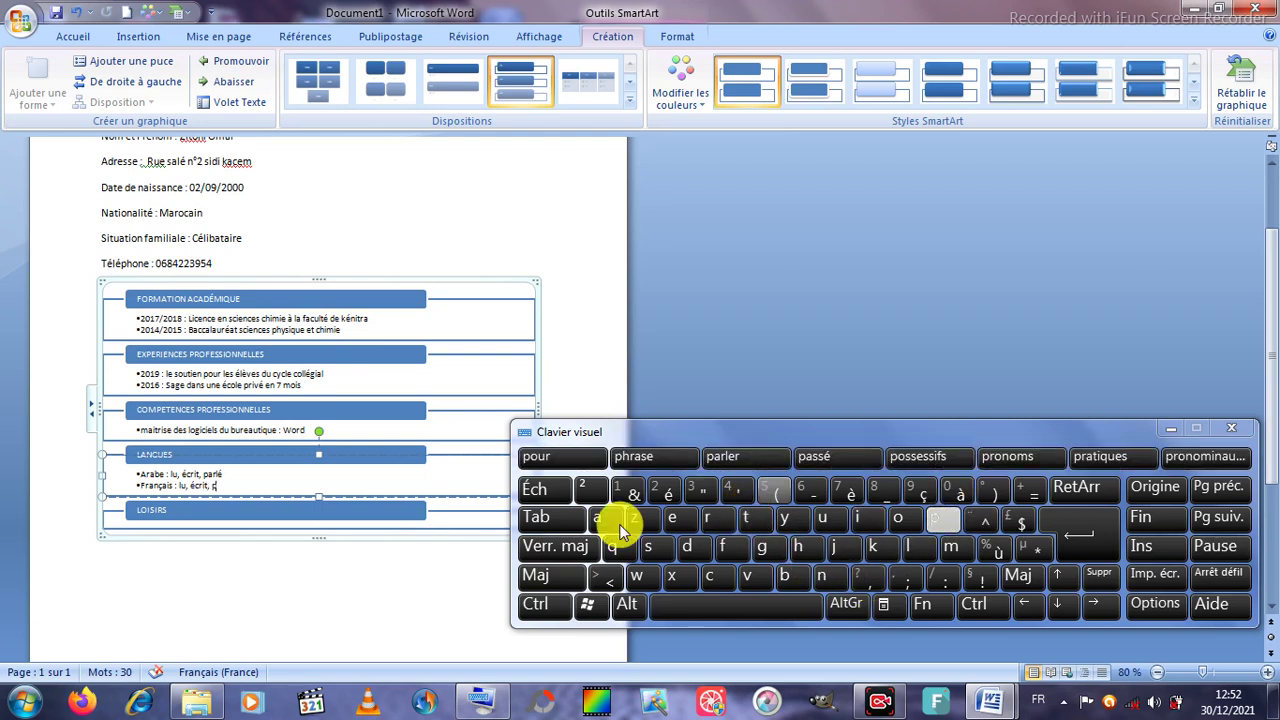
{"action": "left_click", "coordinate": [604, 520]}
{"action": "type", "text": "rl"}
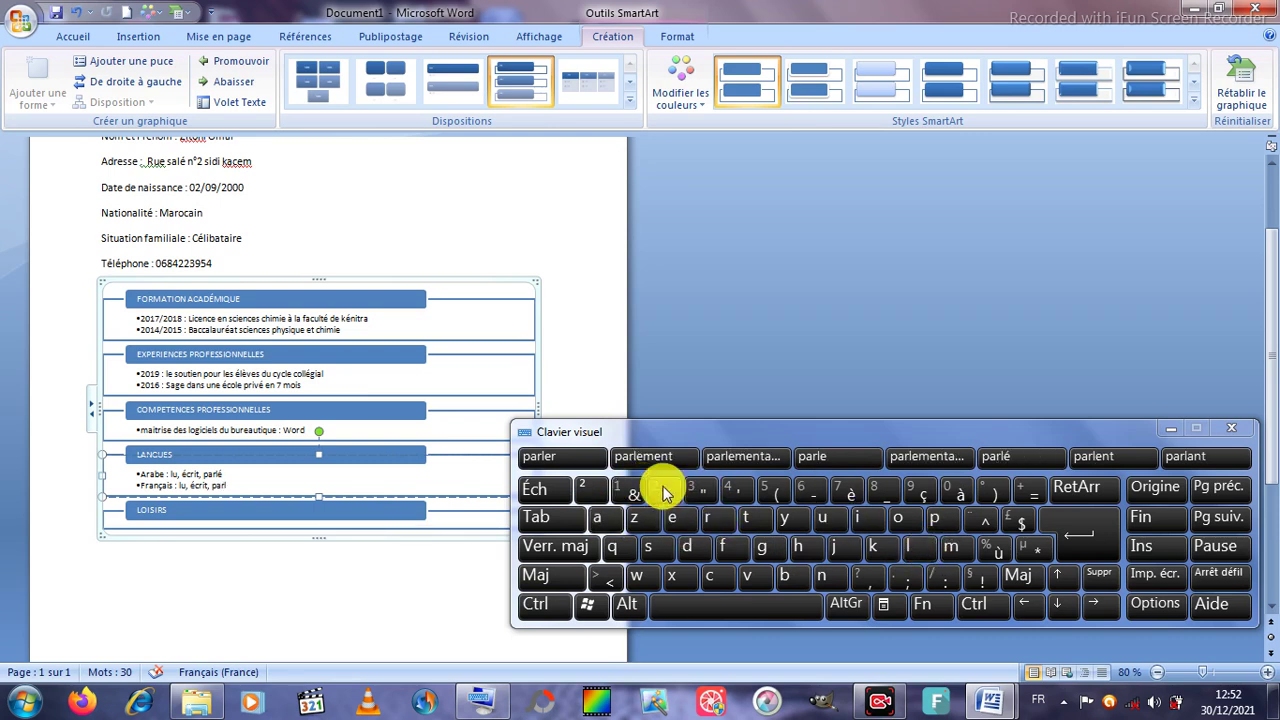
{"action": "left_click", "coordinate": [663, 487]}
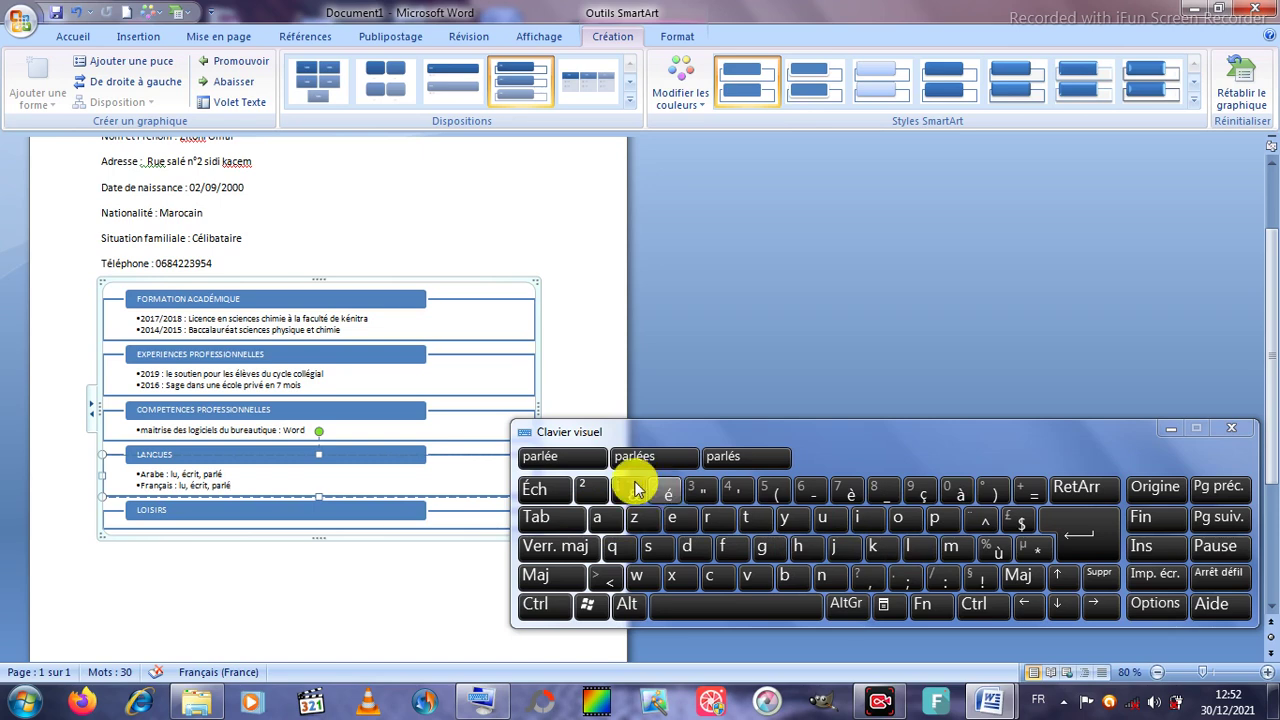
Step: Enter "Lecture" as the first bullet in the outlined area under LOISIRS
{"action": "left_click", "coordinate": [451, 518]}
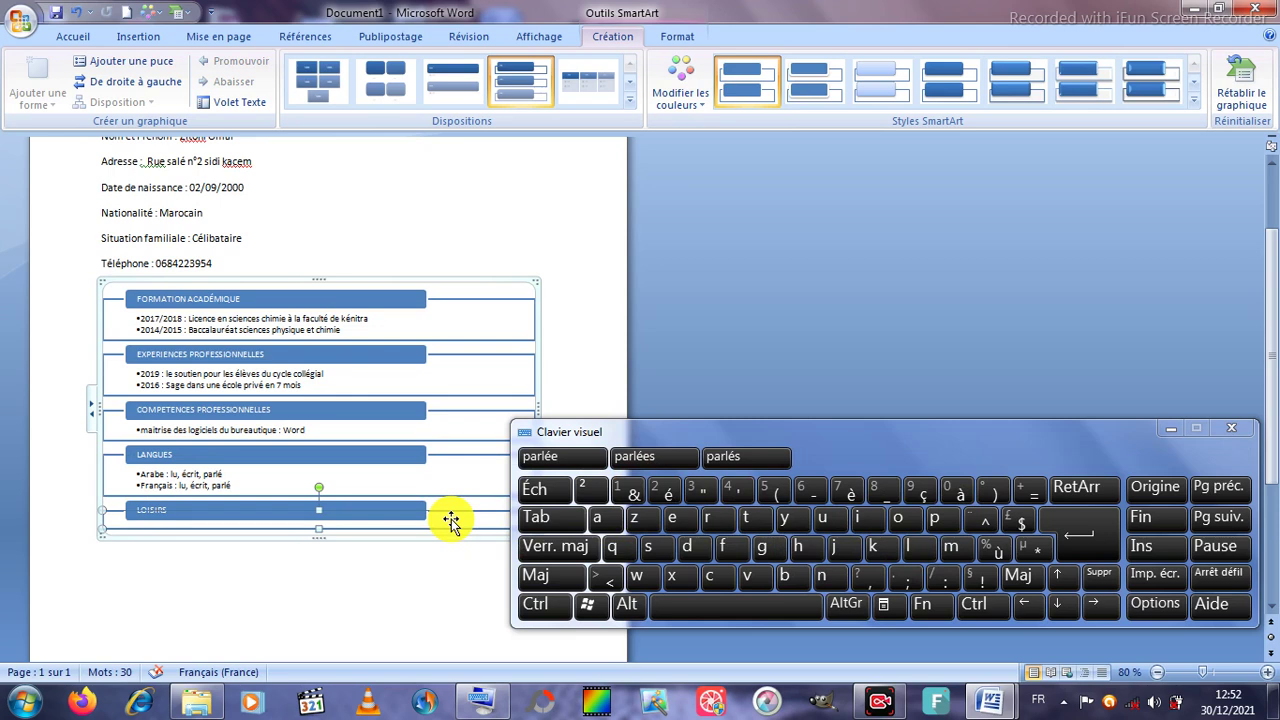
{"action": "left_click", "coordinate": [551, 551]}
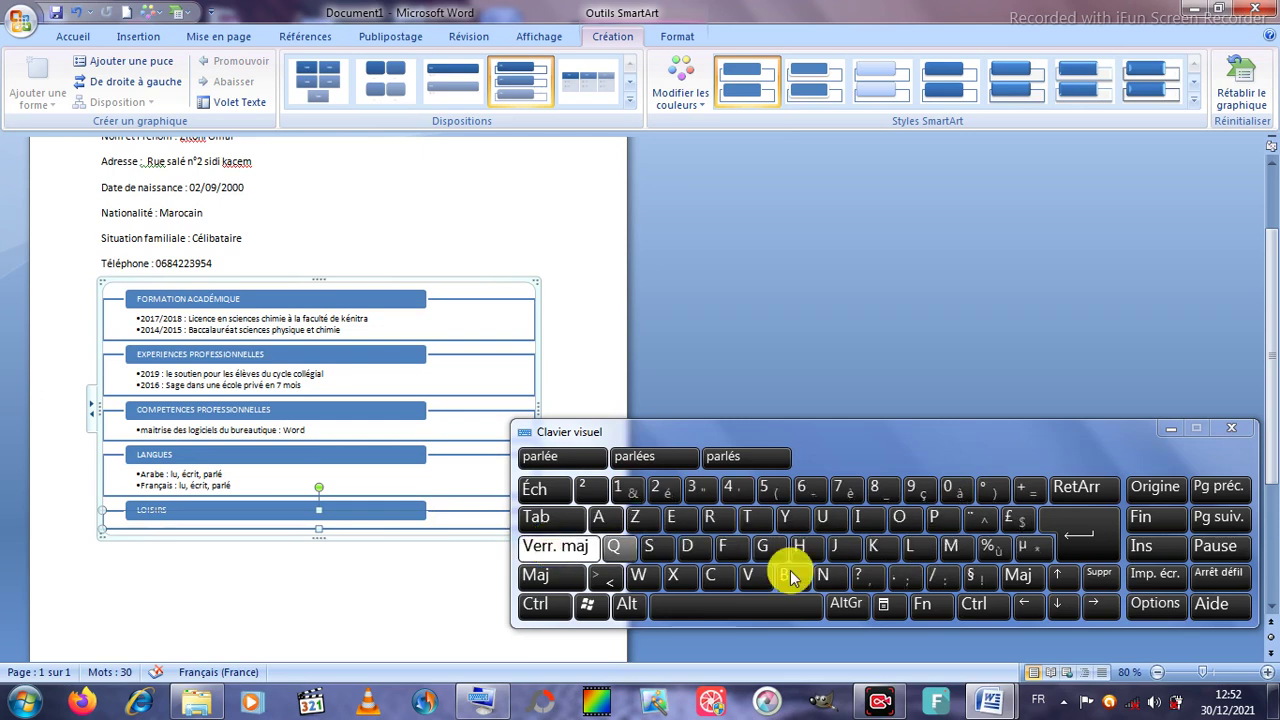
{"action": "left_click", "coordinate": [911, 552]}
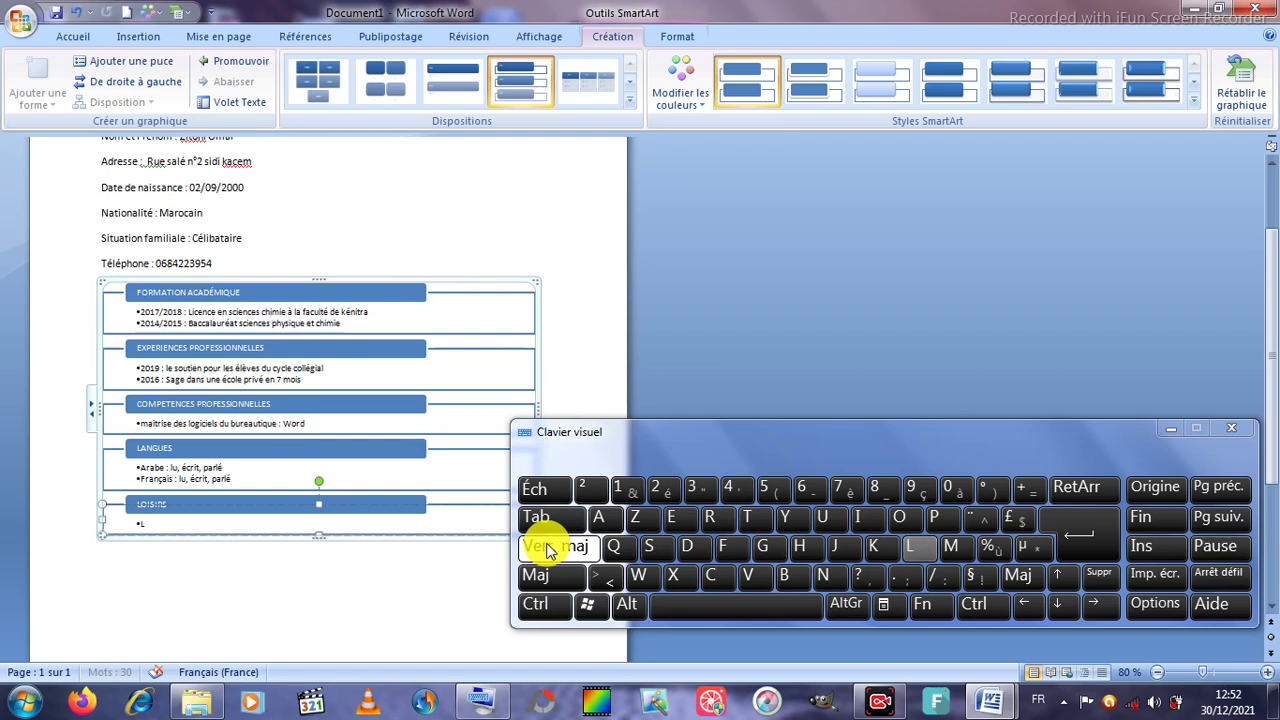
{"action": "left_click", "coordinate": [548, 547]}
{"action": "left_click", "coordinate": [671, 519]}
{"action": "left_click", "coordinate": [714, 586]}
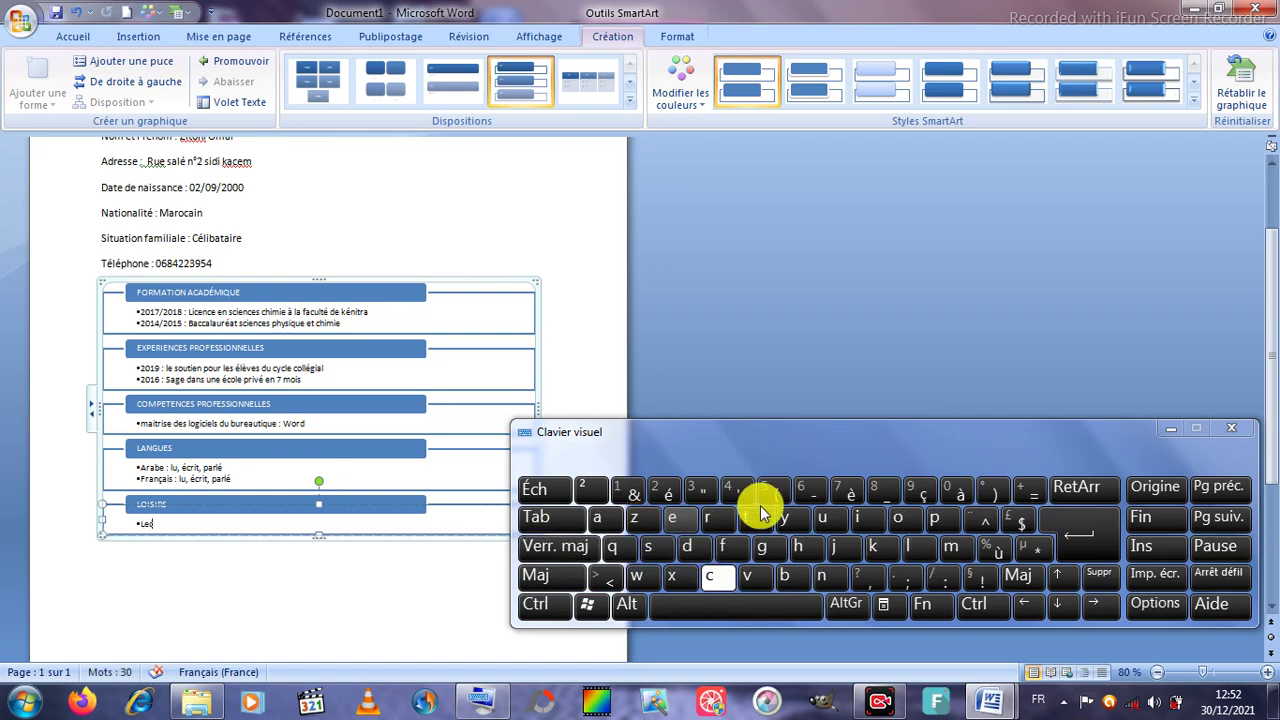
{"action": "left_click", "coordinate": [745, 518]}
{"action": "left_click", "coordinate": [821, 518]}
{"action": "left_click", "coordinate": [707, 518]}
{"action": "left_click", "coordinate": [676, 518]}
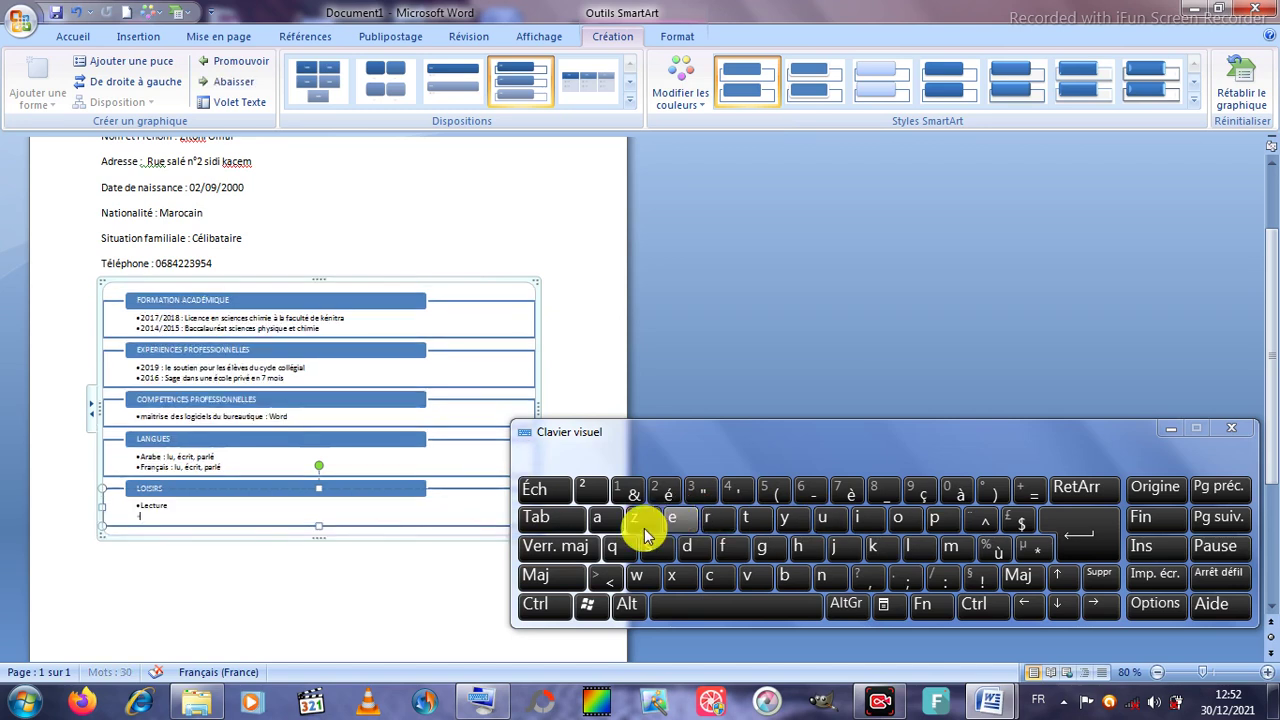
Step: Enter "Sport" as the second bullet under LOISIRS
{"action": "left_click", "coordinate": [585, 546]}
{"action": "left_click", "coordinate": [650, 546]}
{"action": "left_click", "coordinate": [600, 518]}
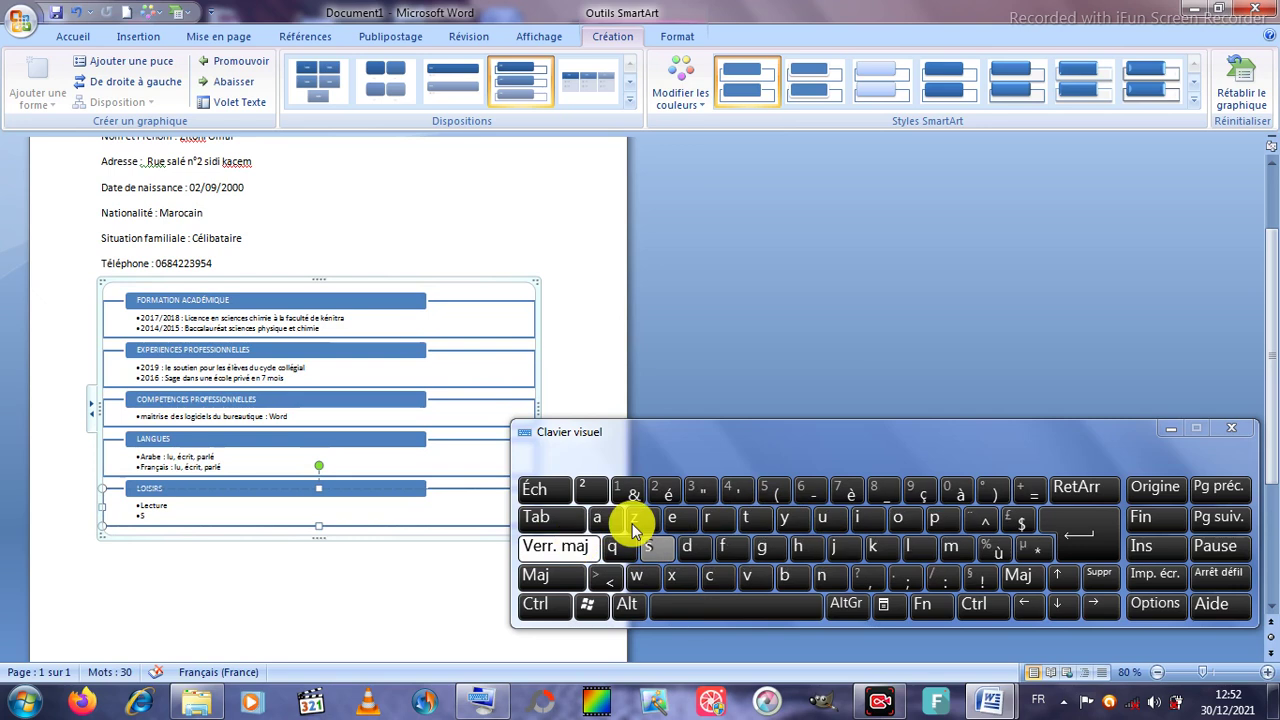
{"action": "left_click", "coordinate": [935, 519]}
{"action": "left_click", "coordinate": [898, 517]}
{"action": "left_click", "coordinate": [707, 517]}
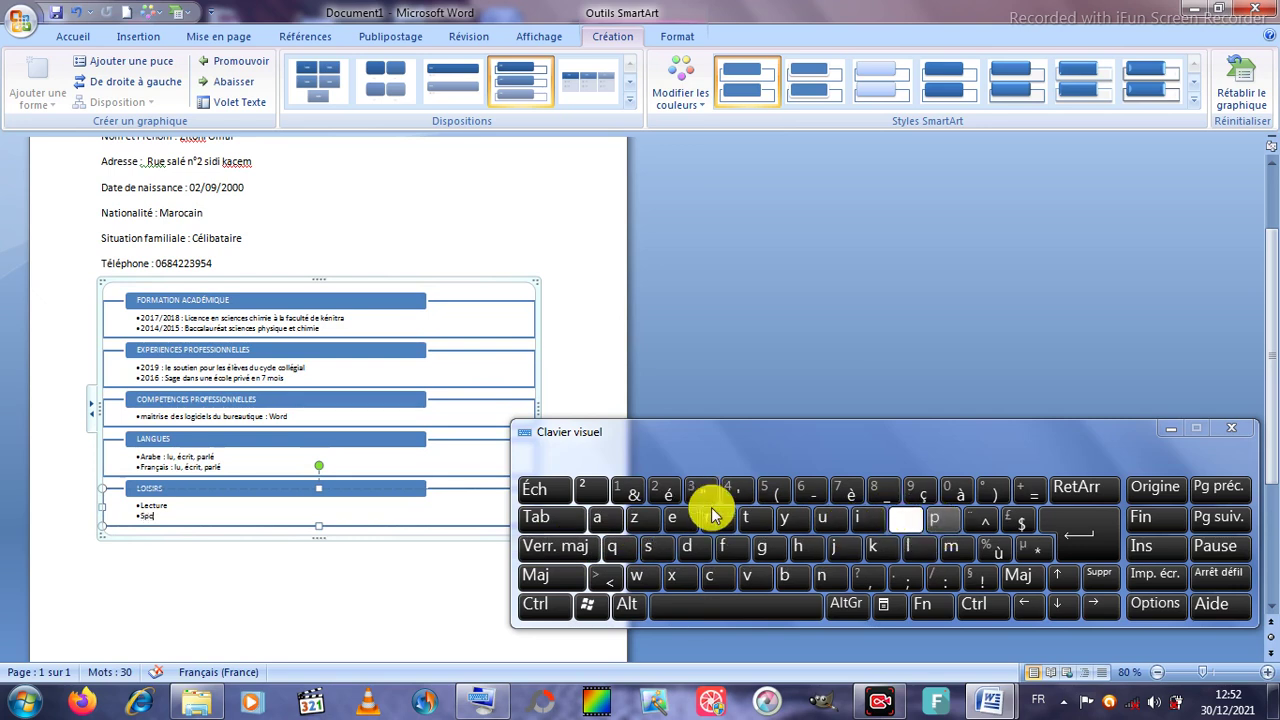
{"action": "left_click", "coordinate": [750, 518]}
Step: Add a third bullet reading "Recherche" under LOISIRS
{"action": "key", "text": "Return"}
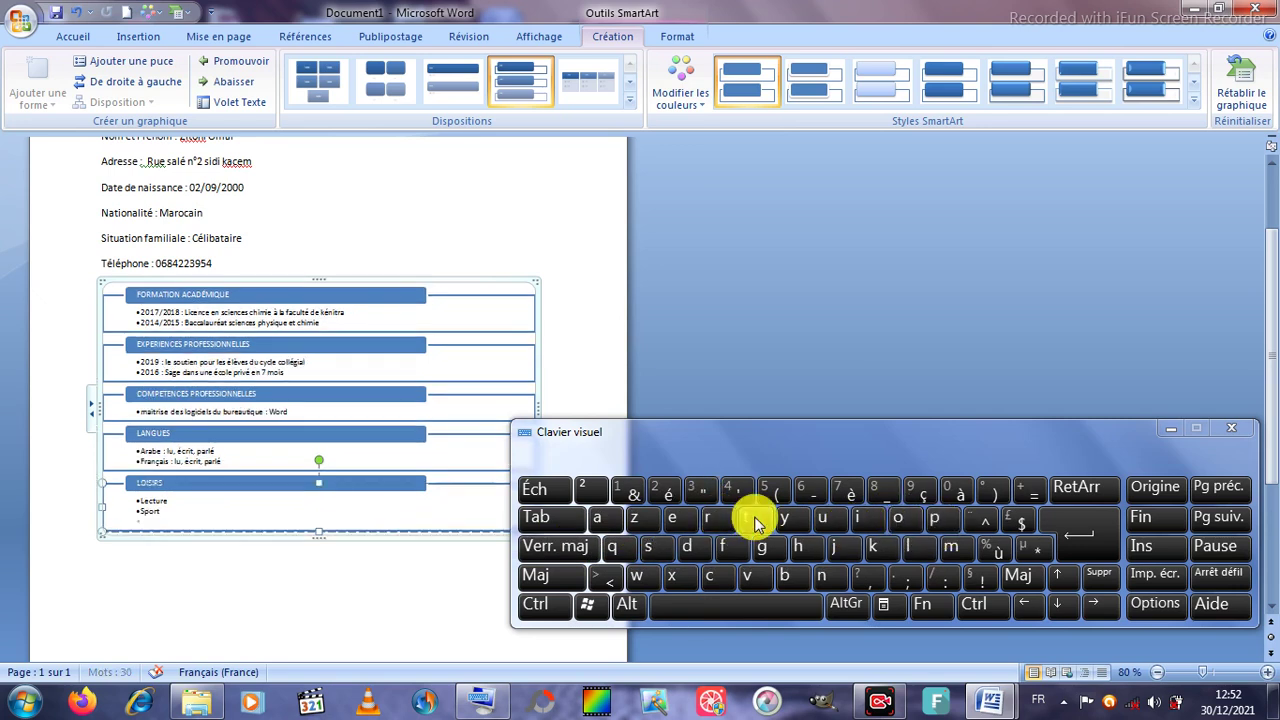
{"action": "left_click", "coordinate": [580, 543]}
{"action": "left_click", "coordinate": [707, 518]}
{"action": "left_click", "coordinate": [571, 546]}
{"action": "left_click", "coordinate": [677, 517]}
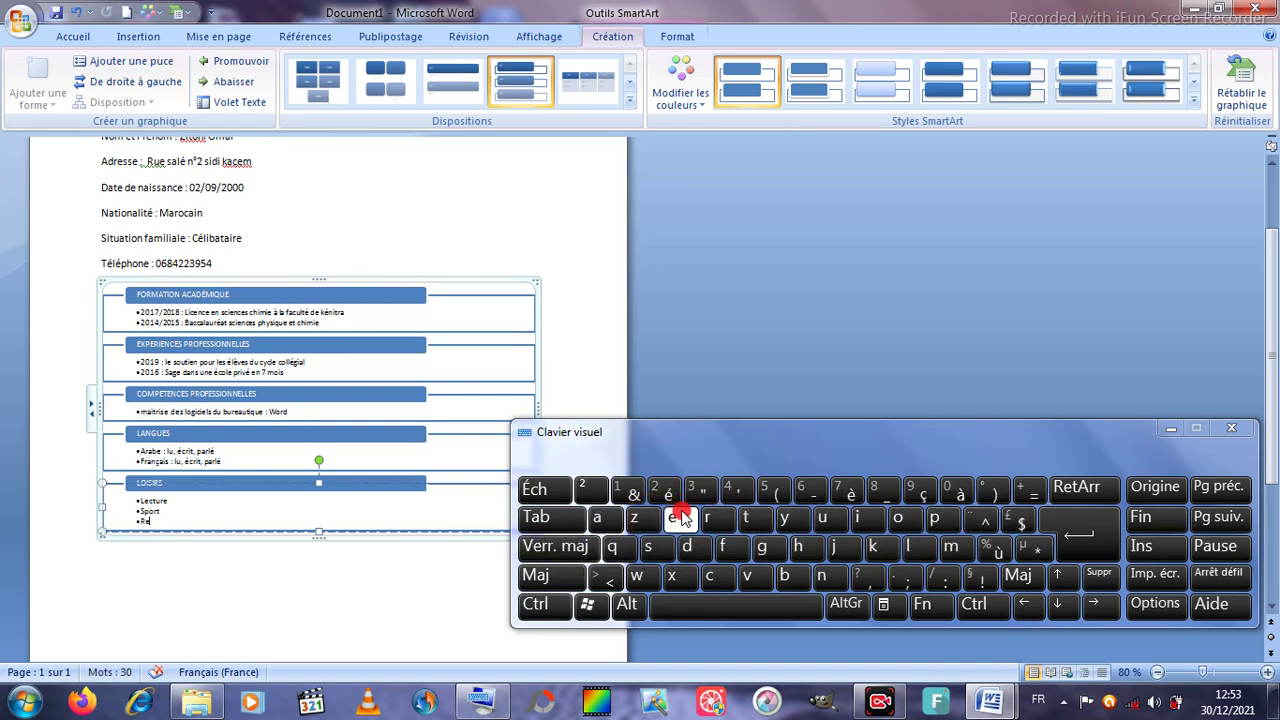
{"action": "left_click", "coordinate": [720, 578]}
{"action": "left_click", "coordinate": [798, 547]}
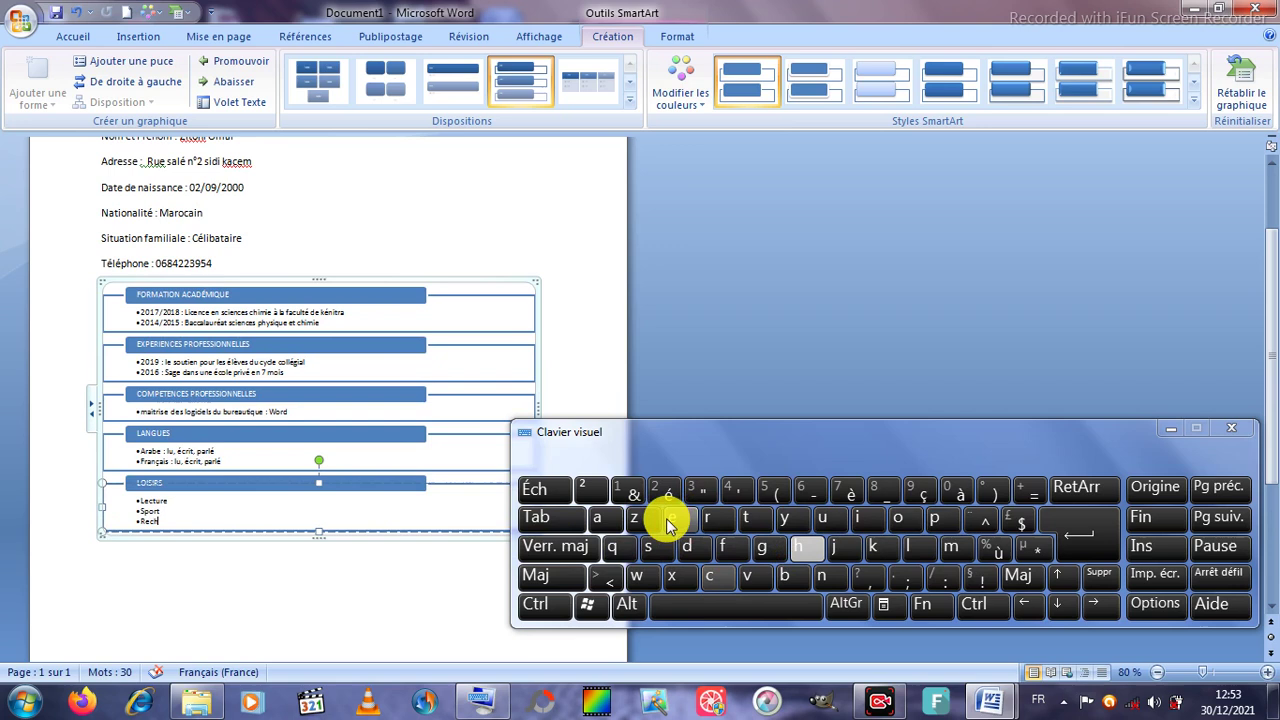
{"action": "left_click", "coordinate": [677, 517]}
{"action": "left_click", "coordinate": [707, 518]}
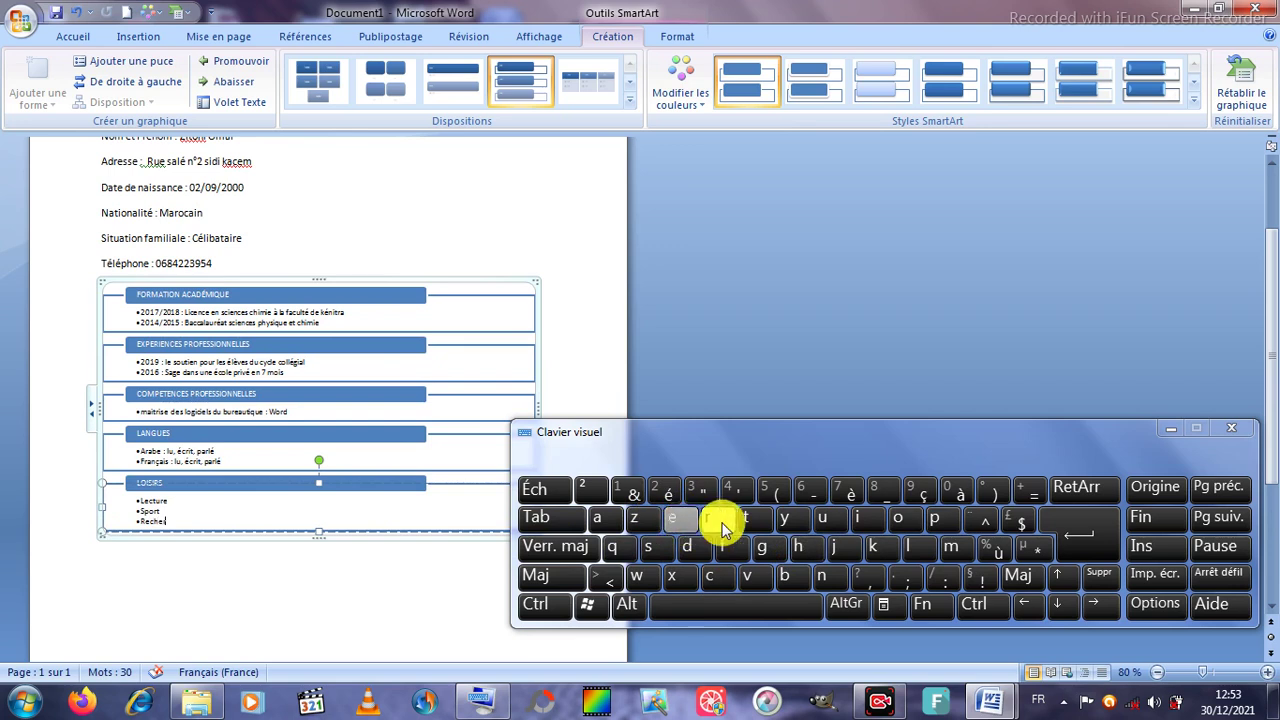
{"action": "left_click", "coordinate": [718, 577]}
{"action": "left_click", "coordinate": [798, 548]}
{"action": "left_click", "coordinate": [677, 517]}
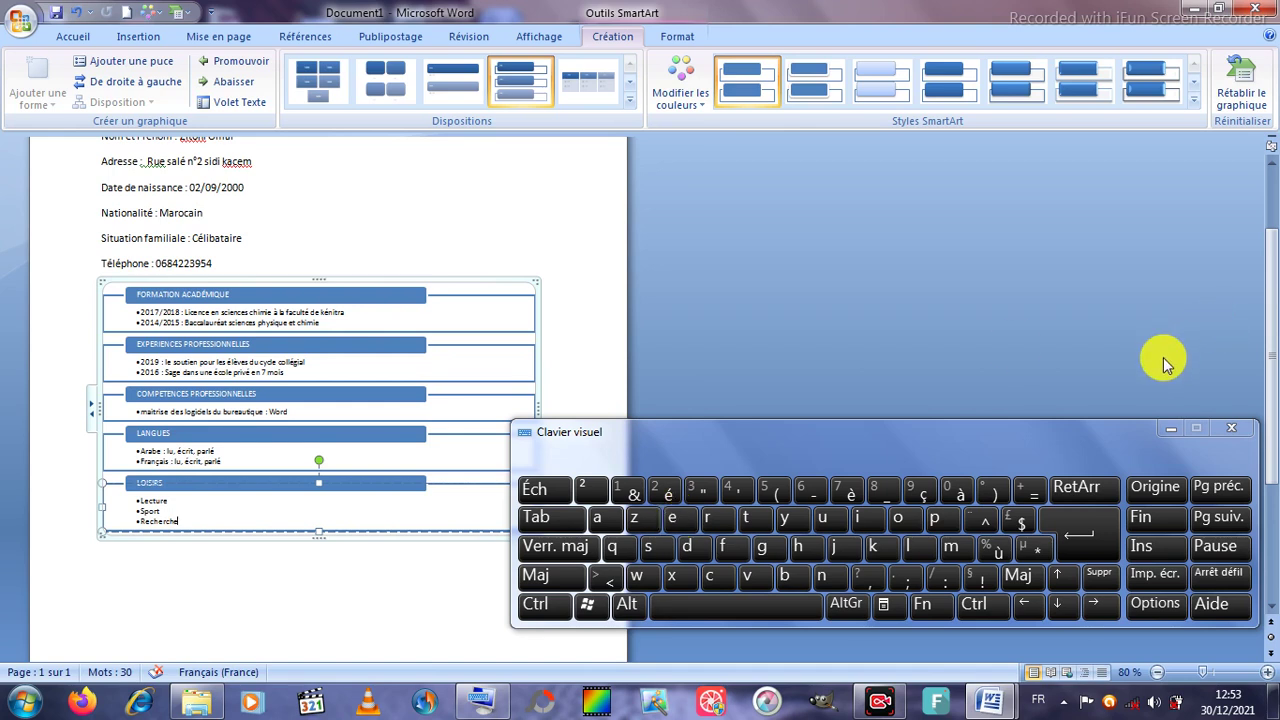
Step: Move the on-screen keyboard clear of the SmartArt list and bring the whole CV into view
{"action": "left_click_drag", "start_coordinate": [1127, 450], "coordinate": [1139, 485]}
{"action": "left_click_drag", "start_coordinate": [1270, 322], "coordinate": [1268, 260]}
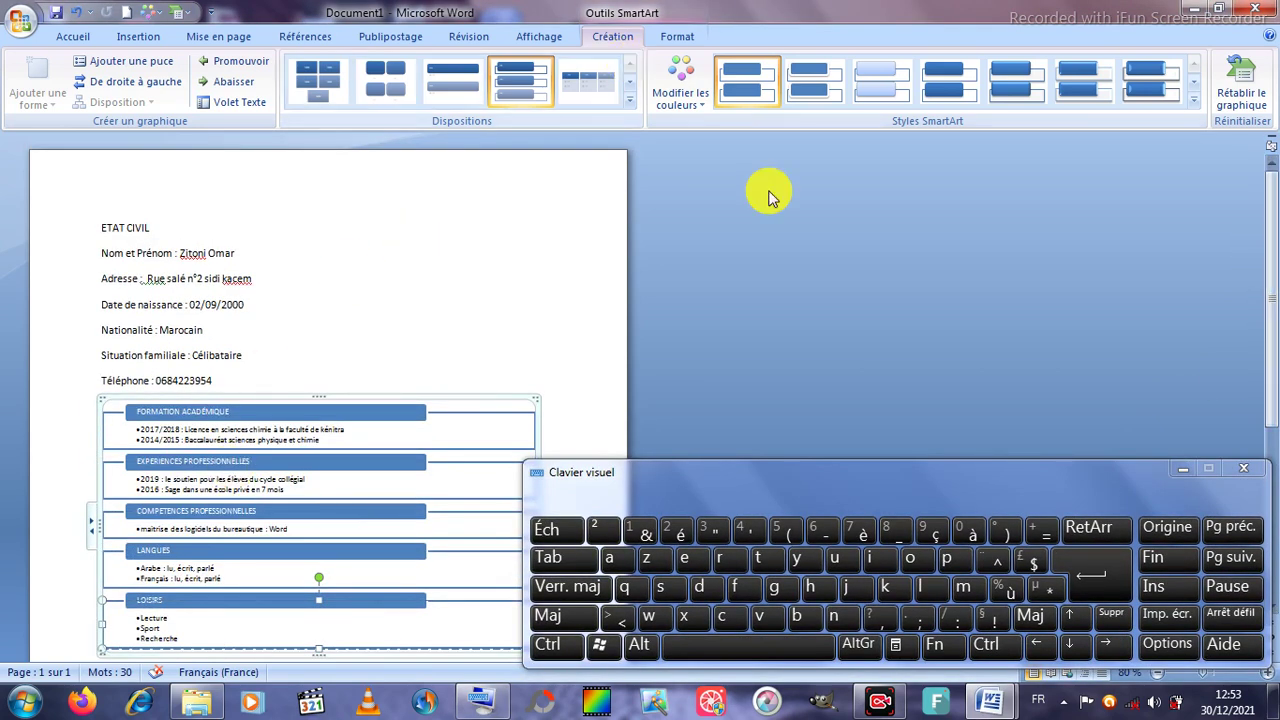
{"action": "left_click_drag", "start_coordinate": [1070, 476], "coordinate": [1090, 349]}
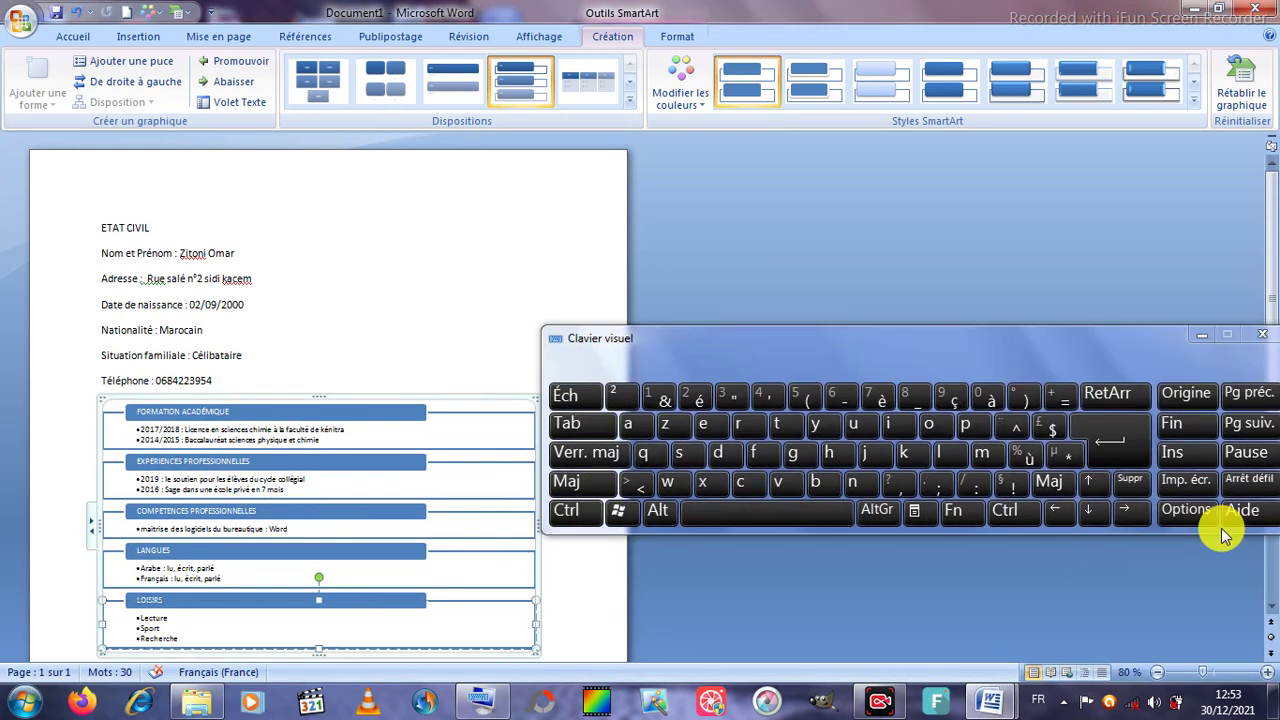
{"action": "scroll", "coordinate": [1275, 272], "scroll_direction": "down", "scroll_amount": 1}
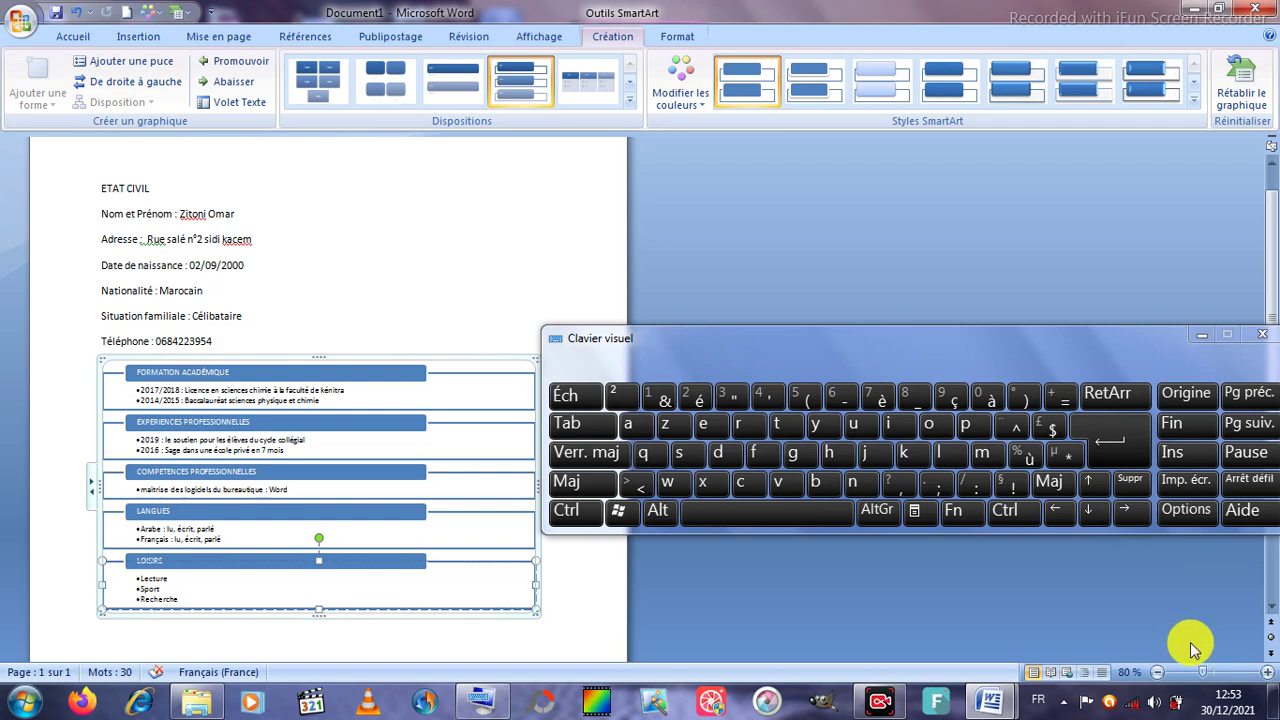
{"action": "scroll", "coordinate": [1022, 655], "scroll_direction": "up", "scroll_amount": 1}
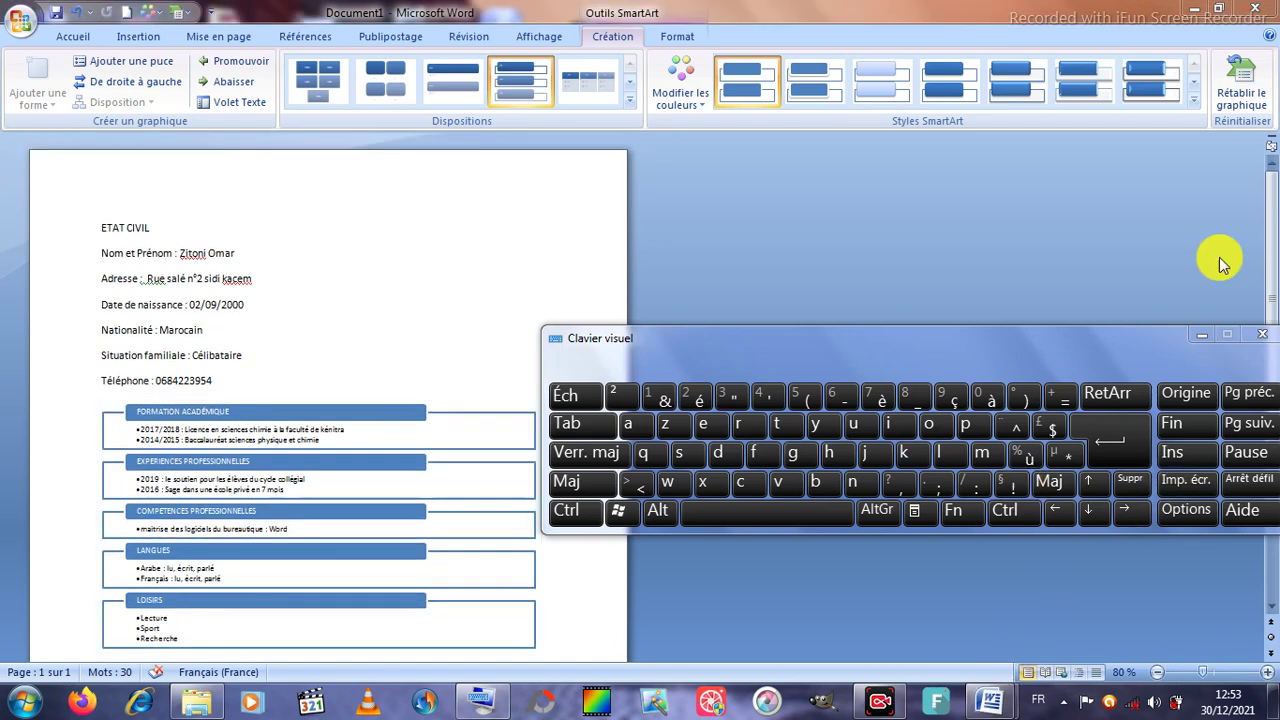
{"action": "scroll", "coordinate": [1273, 240], "scroll_direction": "down", "scroll_amount": 1}
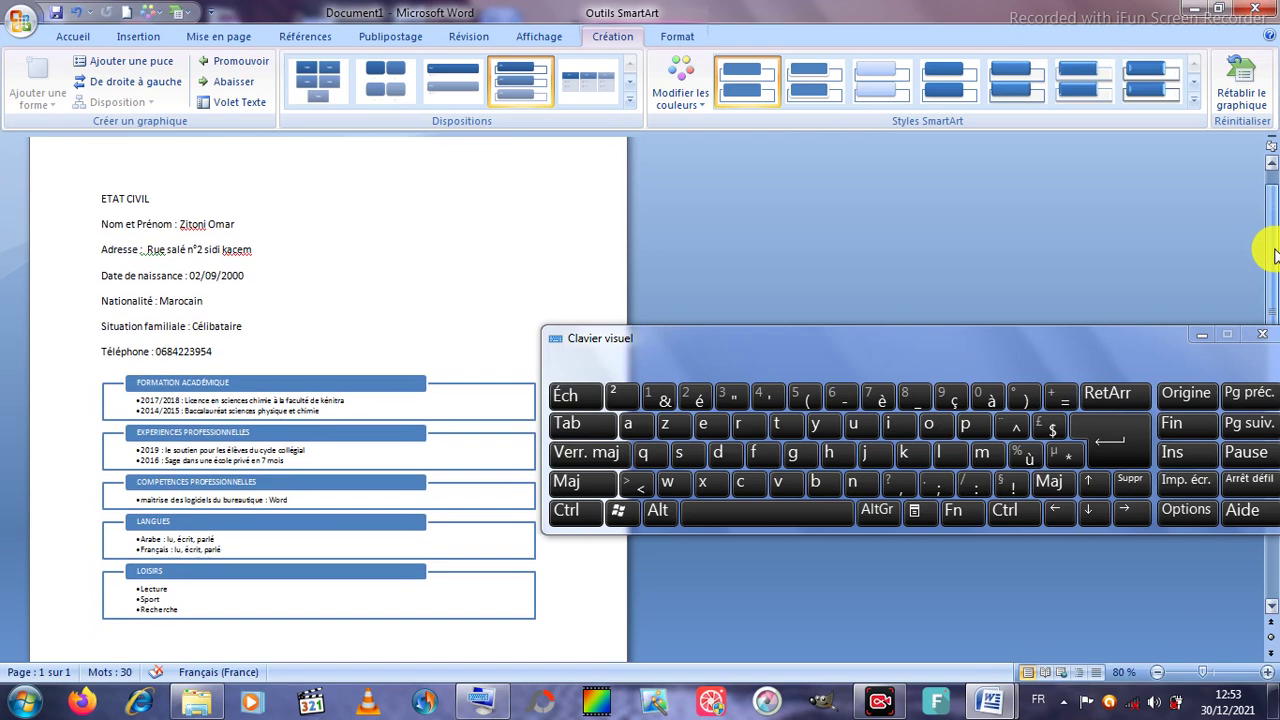
Step: Colour the ETAT CIVIL heading red and set its font to Cambria
{"action": "left_click_drag", "start_coordinate": [155, 192], "coordinate": [103, 190]}
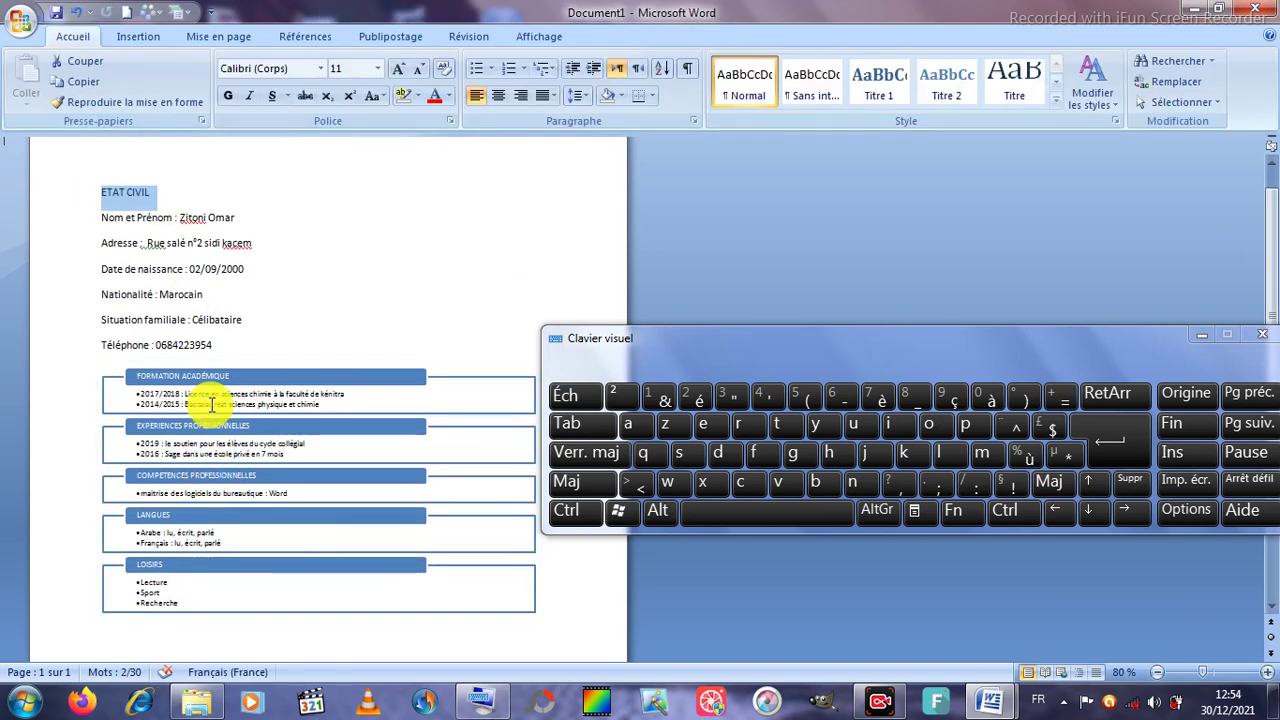
{"action": "left_click", "coordinate": [437, 100]}
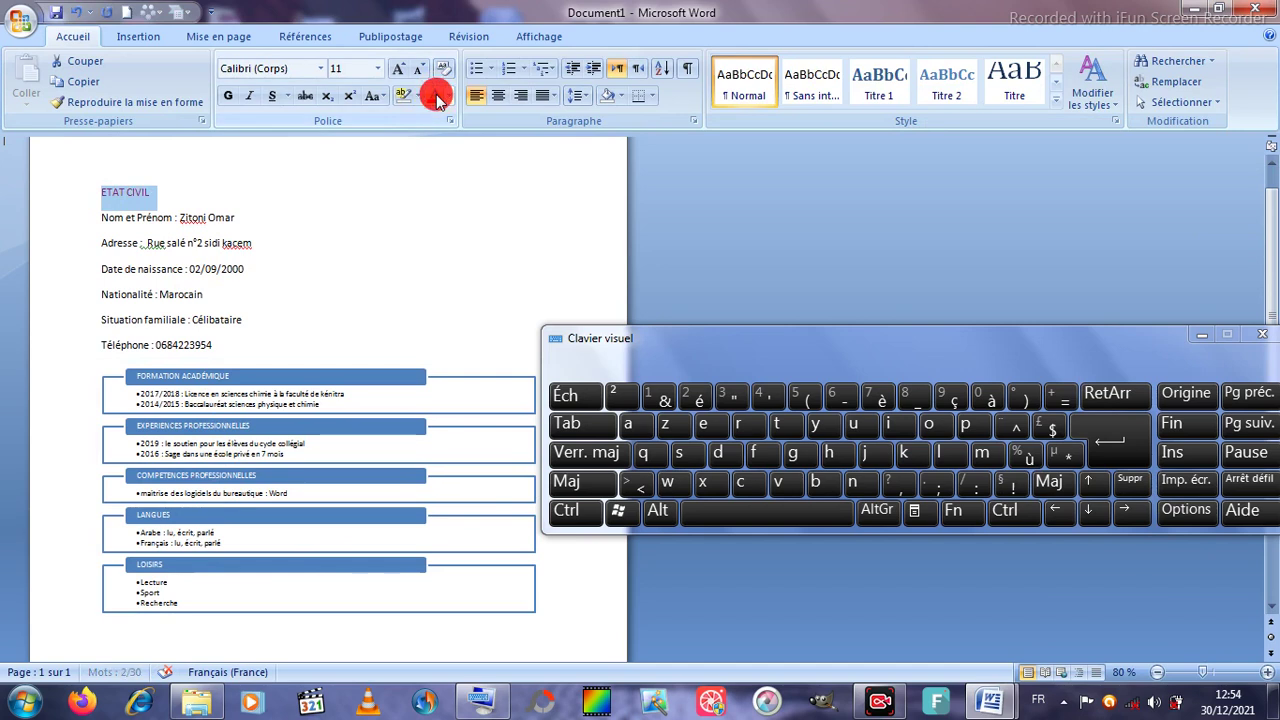
{"action": "left_click", "coordinate": [316, 70]}
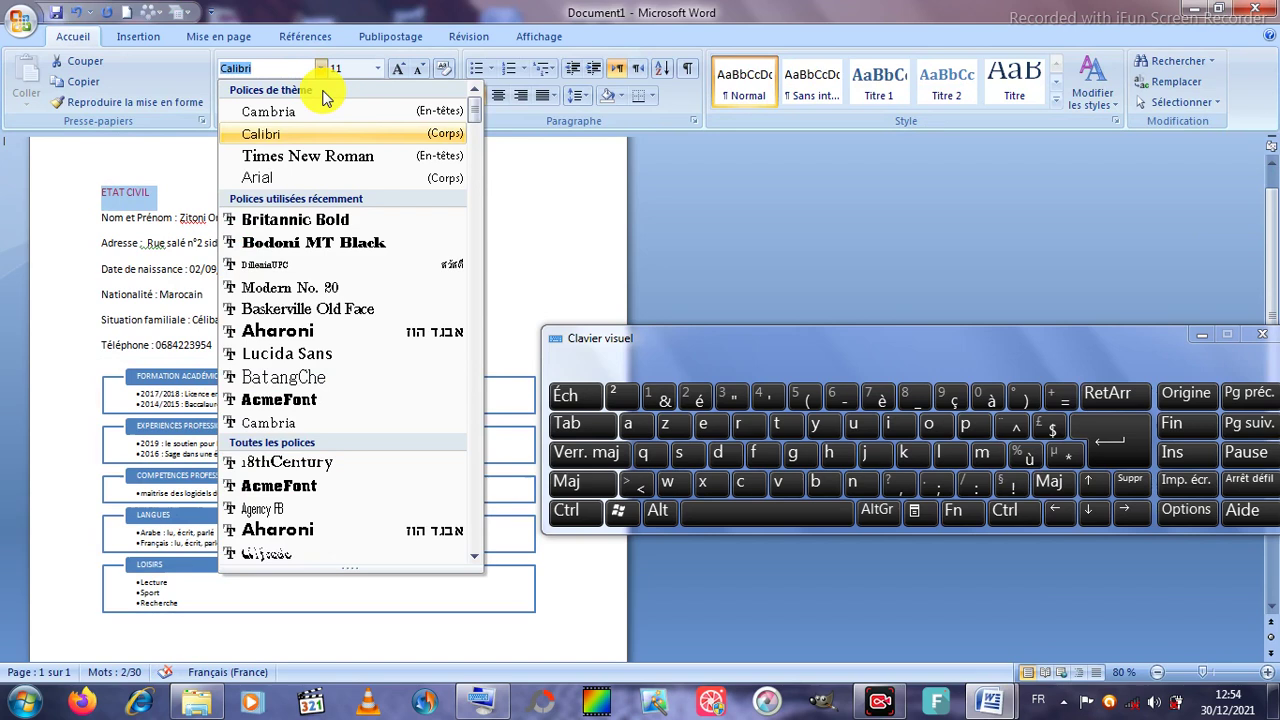
{"action": "left_click", "coordinate": [322, 110]}
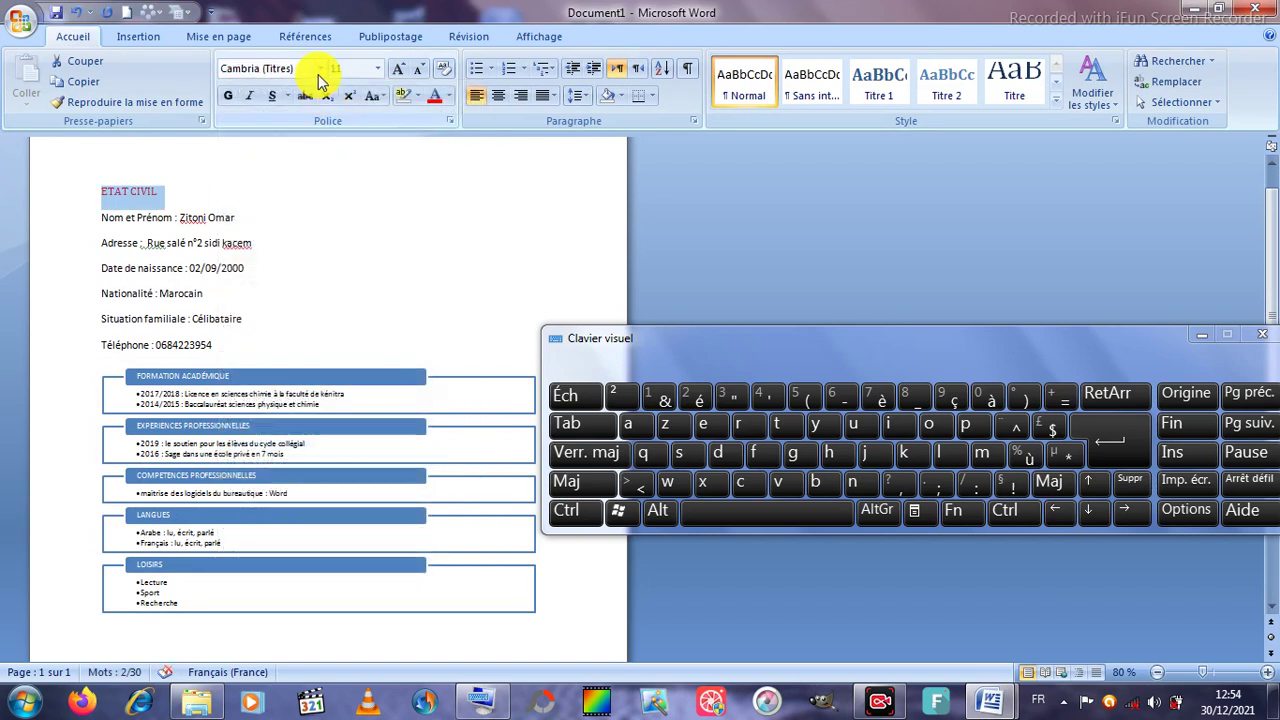
Step: Preview several fonts on the ETAT CIVIL heading and set it to Times New Roman
{"action": "left_click", "coordinate": [320, 68]}
{"action": "key", "text": "Down"}
{"action": "key", "text": "Down"}
{"action": "key", "text": "Down"}
{"action": "key", "text": "Down"}
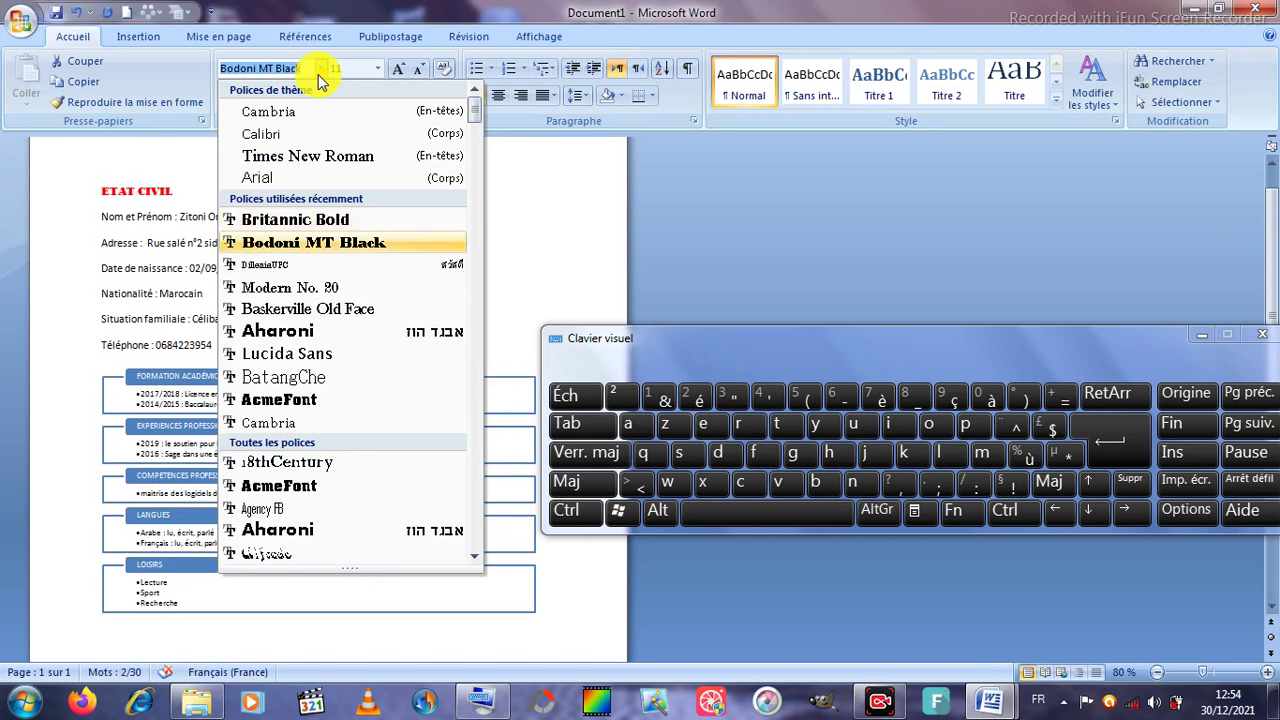
{"action": "key", "text": "Down"}
{"action": "key", "text": "Down"}
{"action": "key", "text": "Down"}
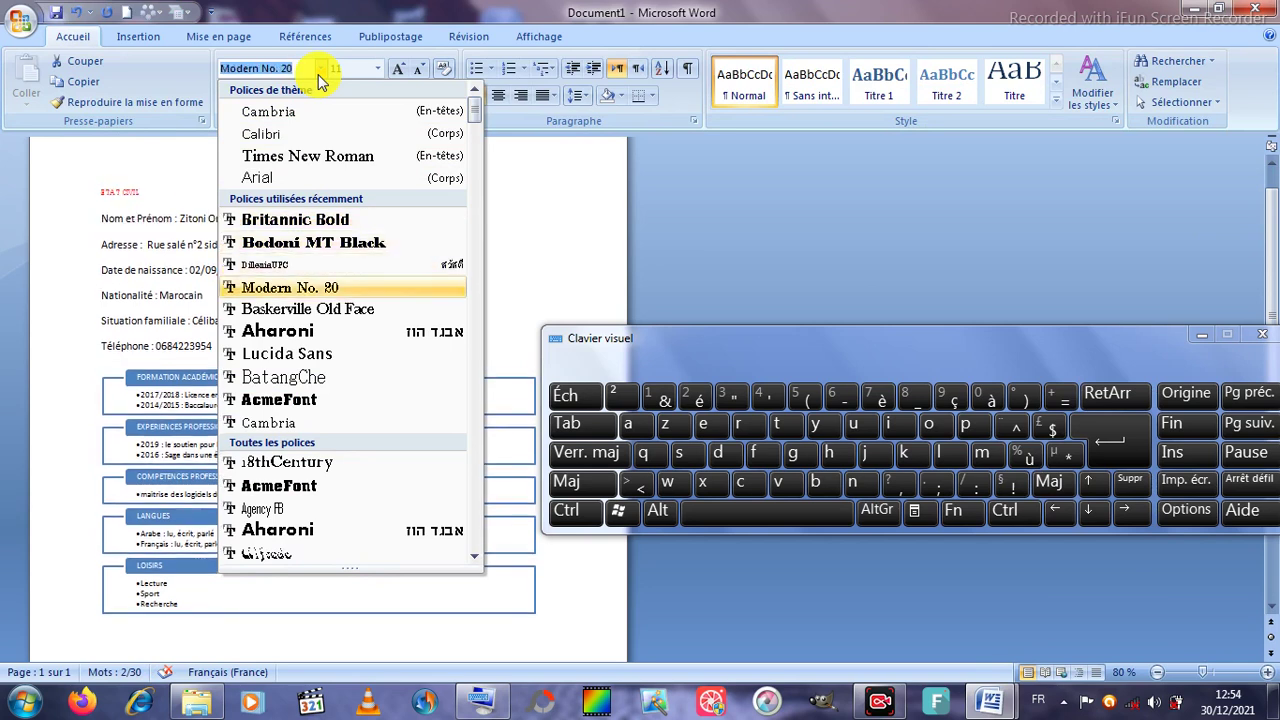
{"action": "key", "text": "Down"}
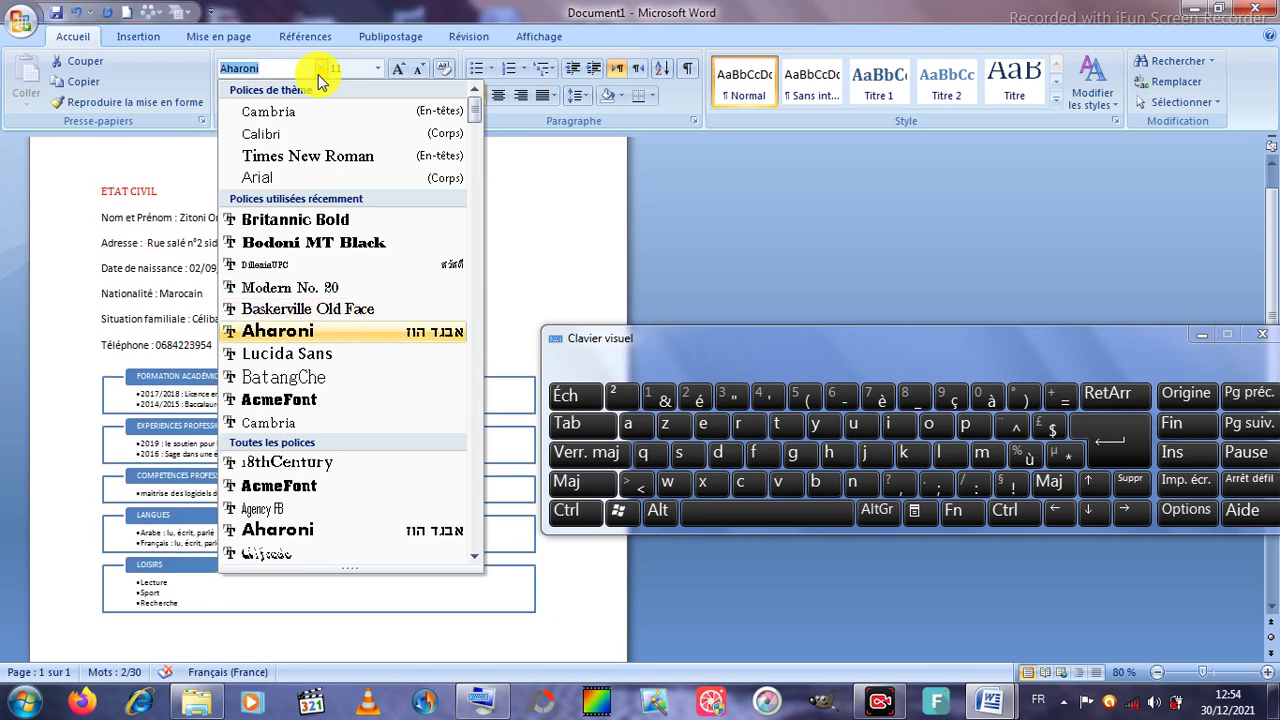
{"action": "key", "text": "Down"}
{"action": "key", "text": "Down"}
{"action": "key", "text": "Down"}
{"action": "key", "text": "Down"}
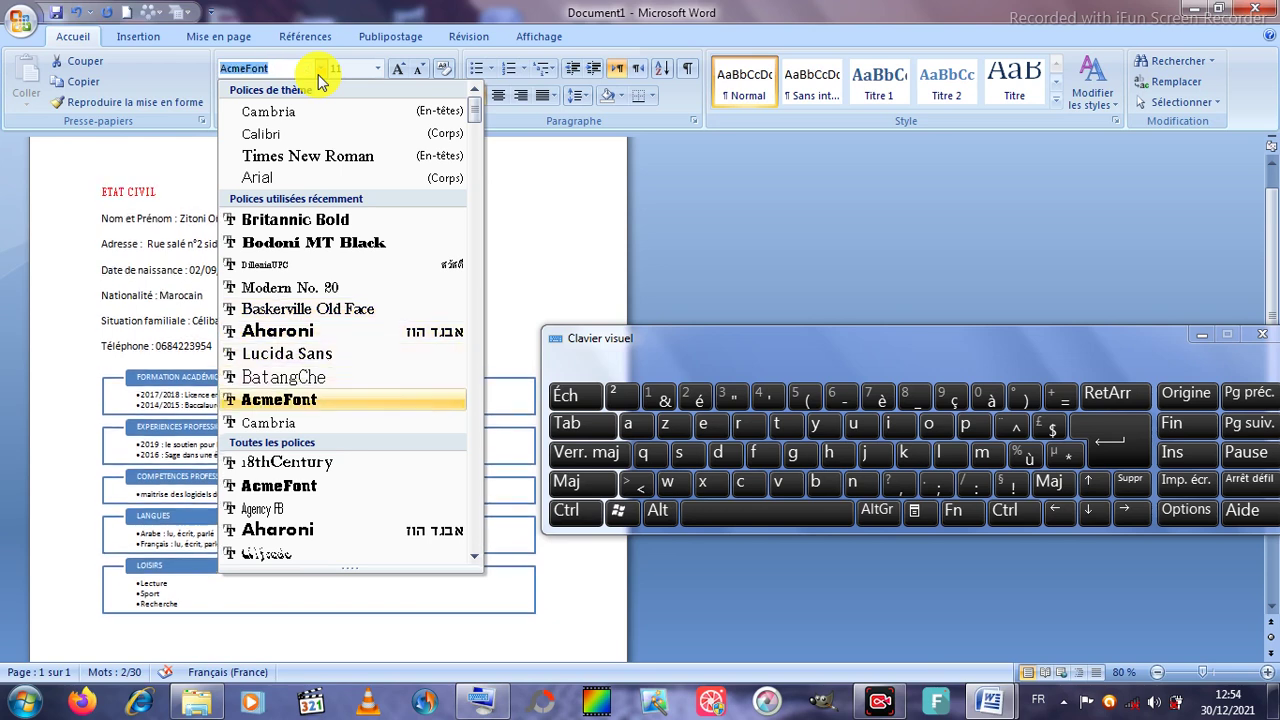
{"action": "key", "text": "Down"}
{"action": "key", "text": "Down"}
{"action": "key", "text": "Down"}
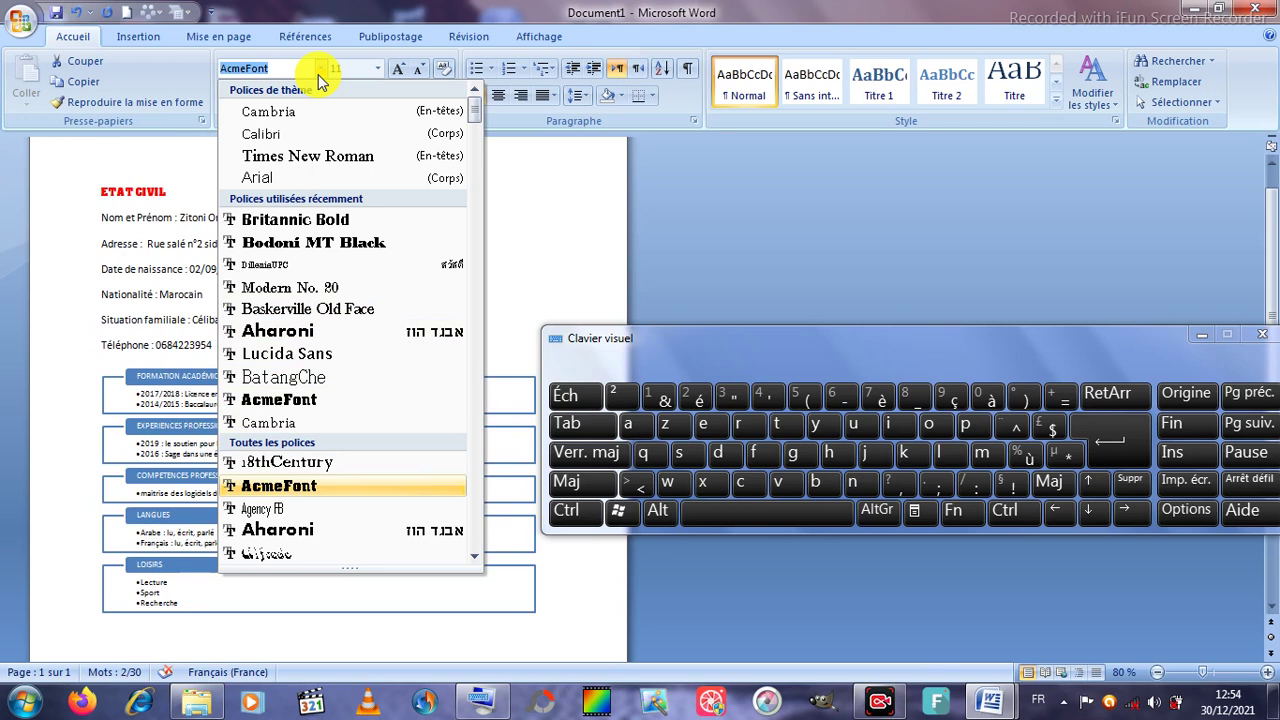
{"action": "left_click", "coordinate": [320, 155]}
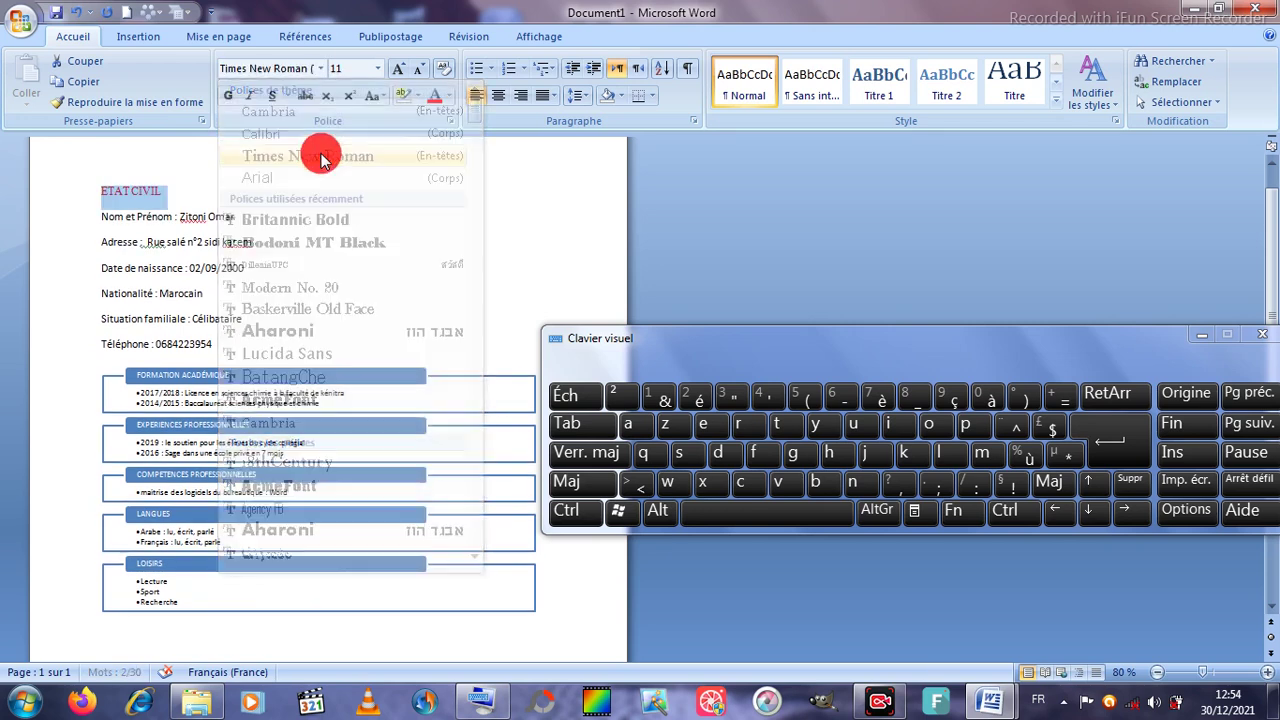
Step: Compare Britannic Bold with Bodoni MT Black on the ETAT CIVIL heading and apply Bodoni MT Black
{"action": "left_click", "coordinate": [322, 66]}
{"action": "key", "text": "Down"}
{"action": "key", "text": "Down"}
{"action": "key", "text": "Down"}
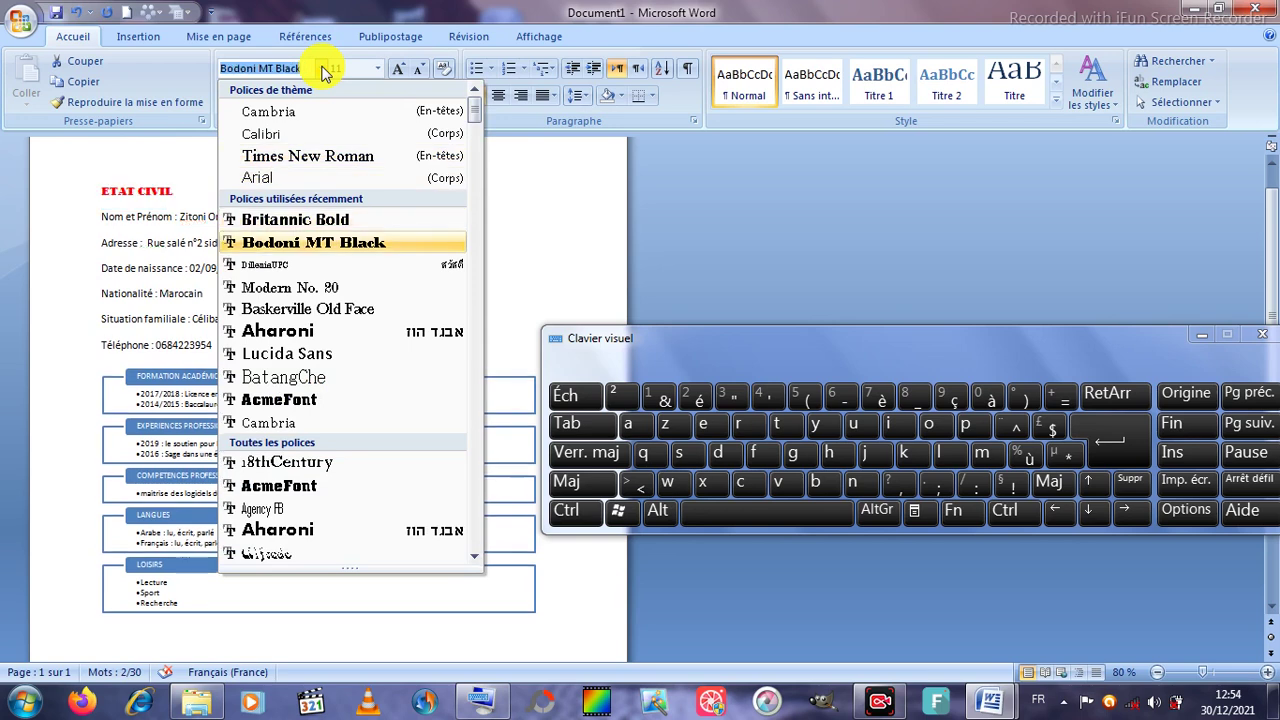
{"action": "key", "text": "Up"}
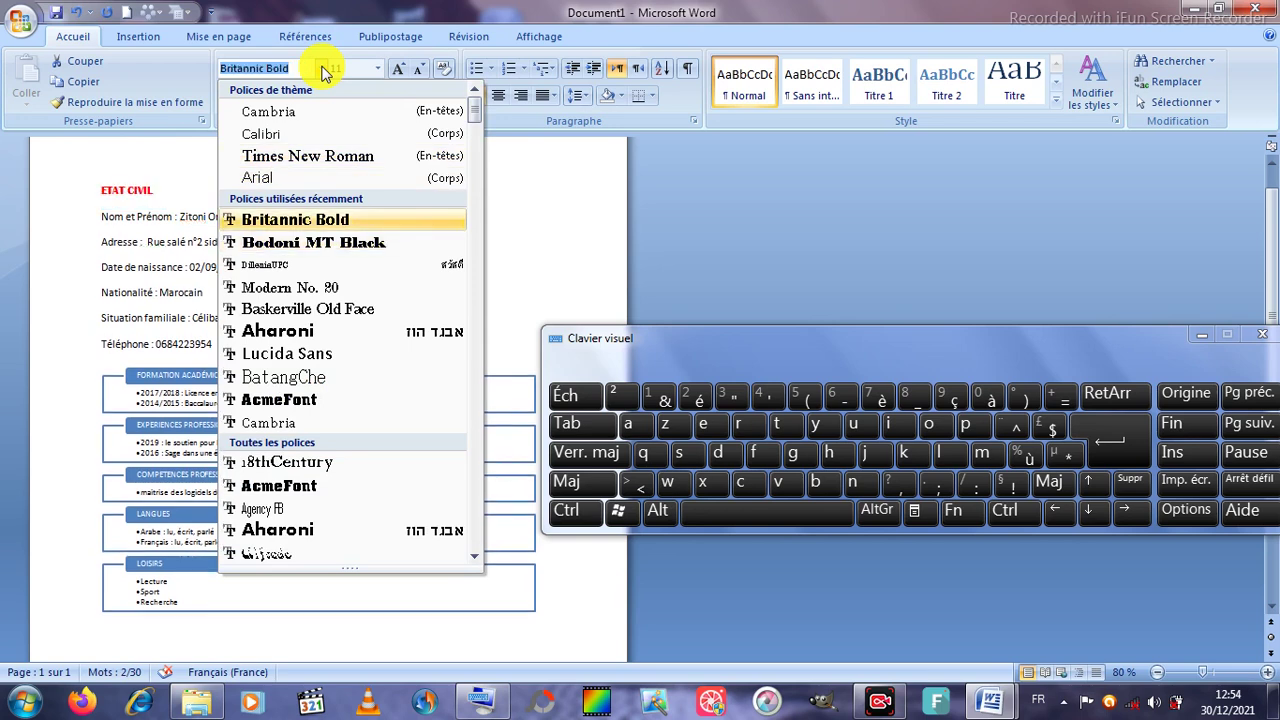
{"action": "key", "text": "Down"}
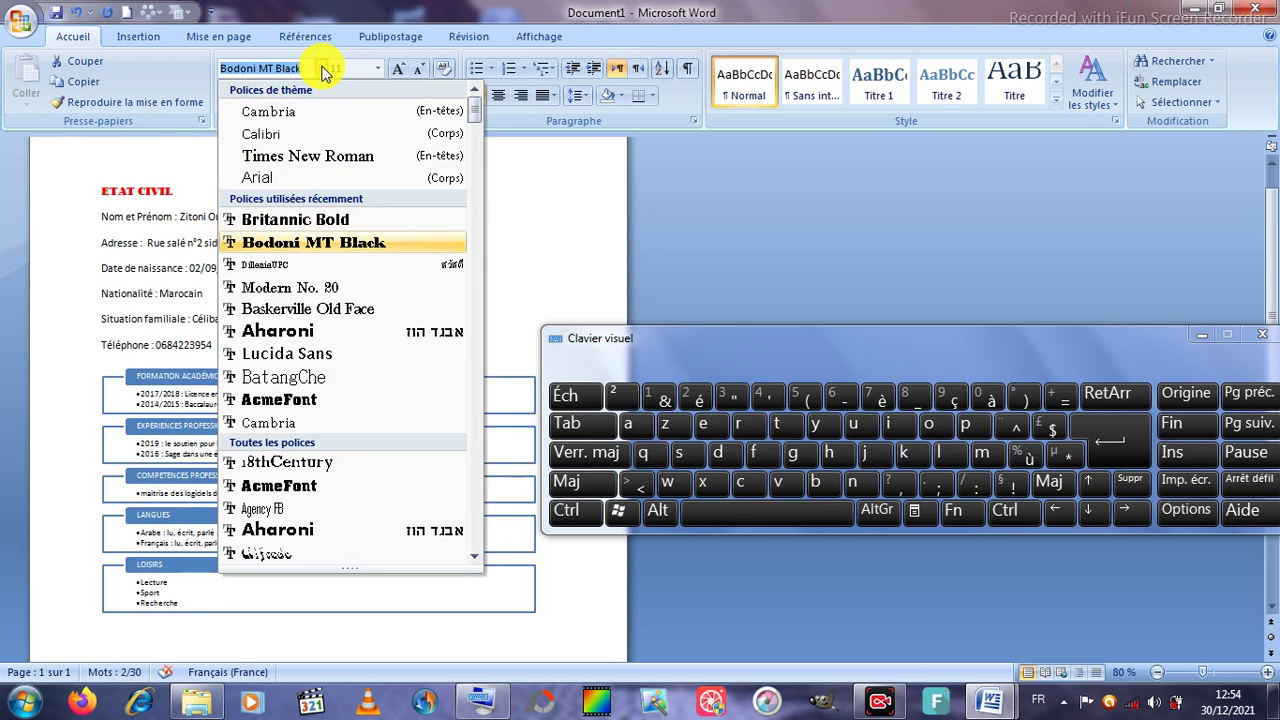
{"action": "key", "text": "Return"}
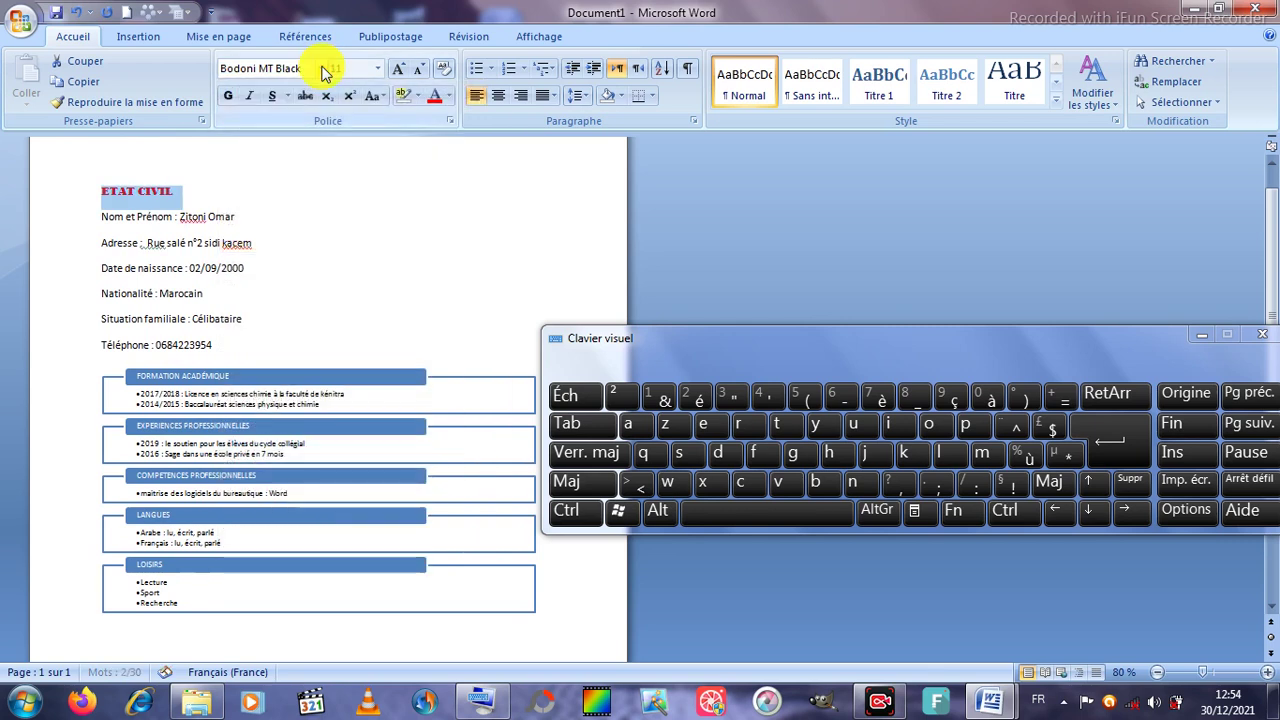
Step: Underline the ETAT CIVIL heading, trying italics on it and removing them again
{"action": "left_click", "coordinate": [418, 100]}
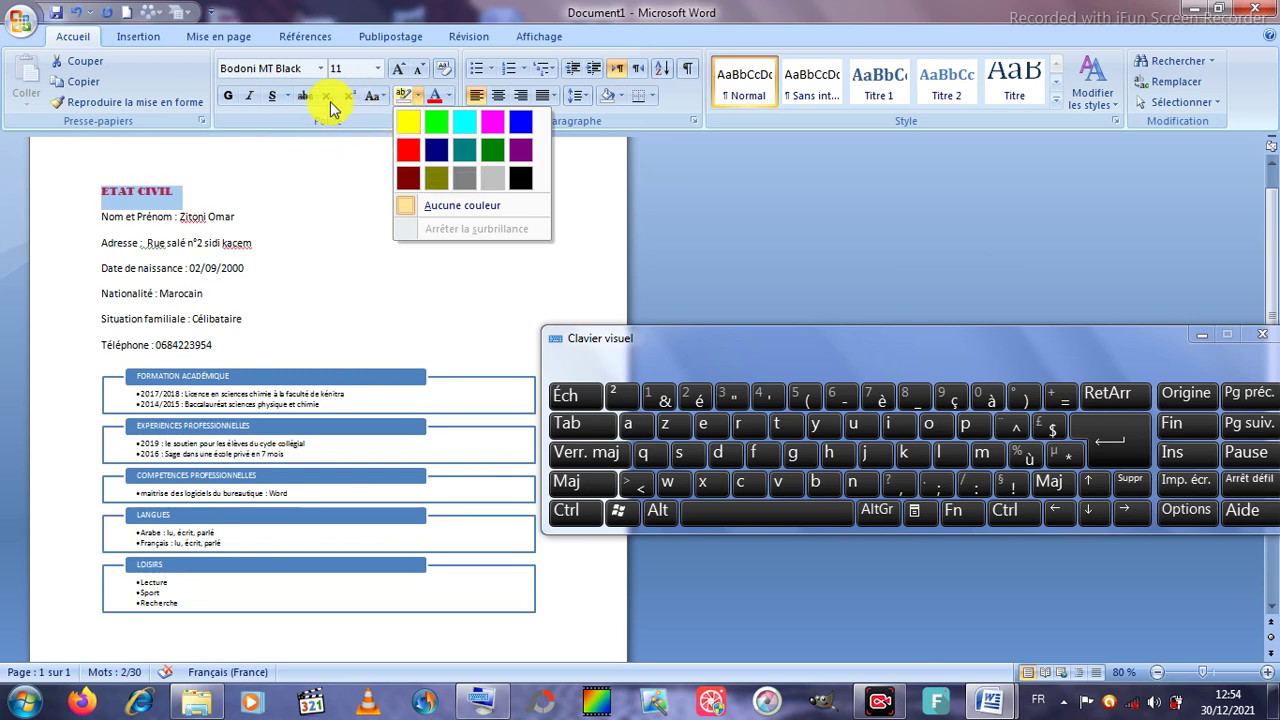
{"action": "left_click", "coordinate": [273, 100]}
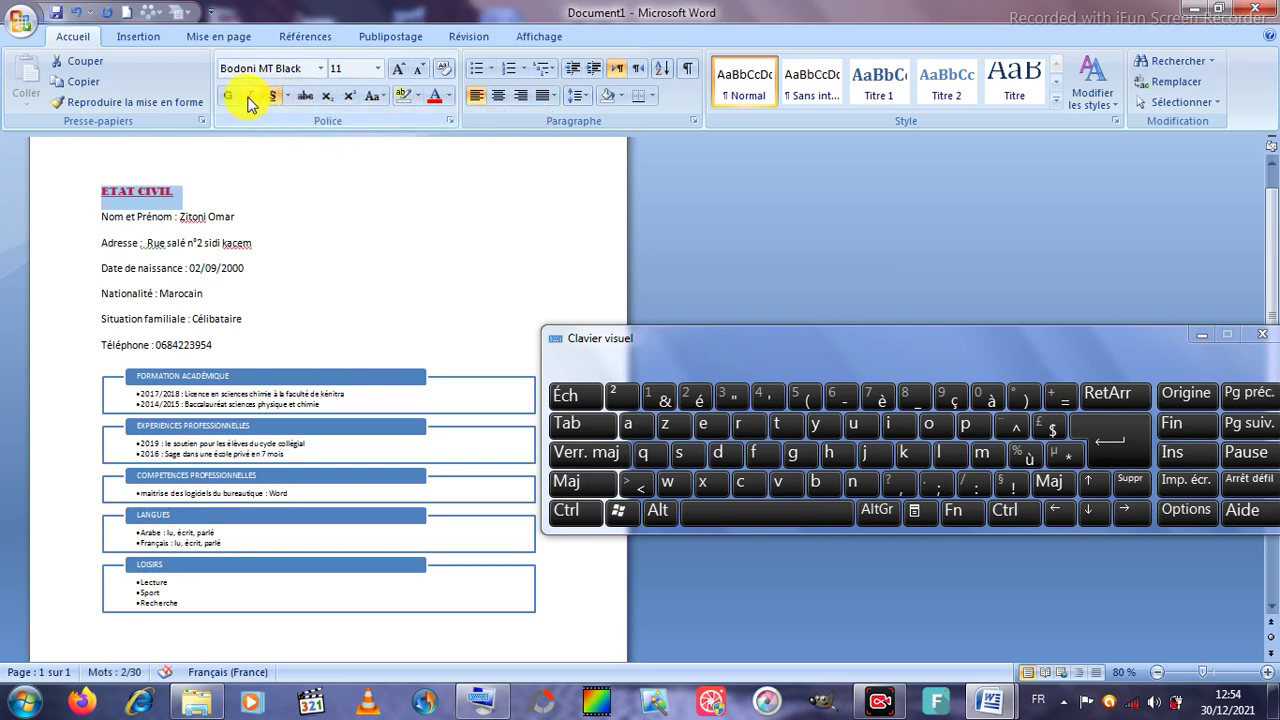
{"action": "left_click", "coordinate": [248, 98]}
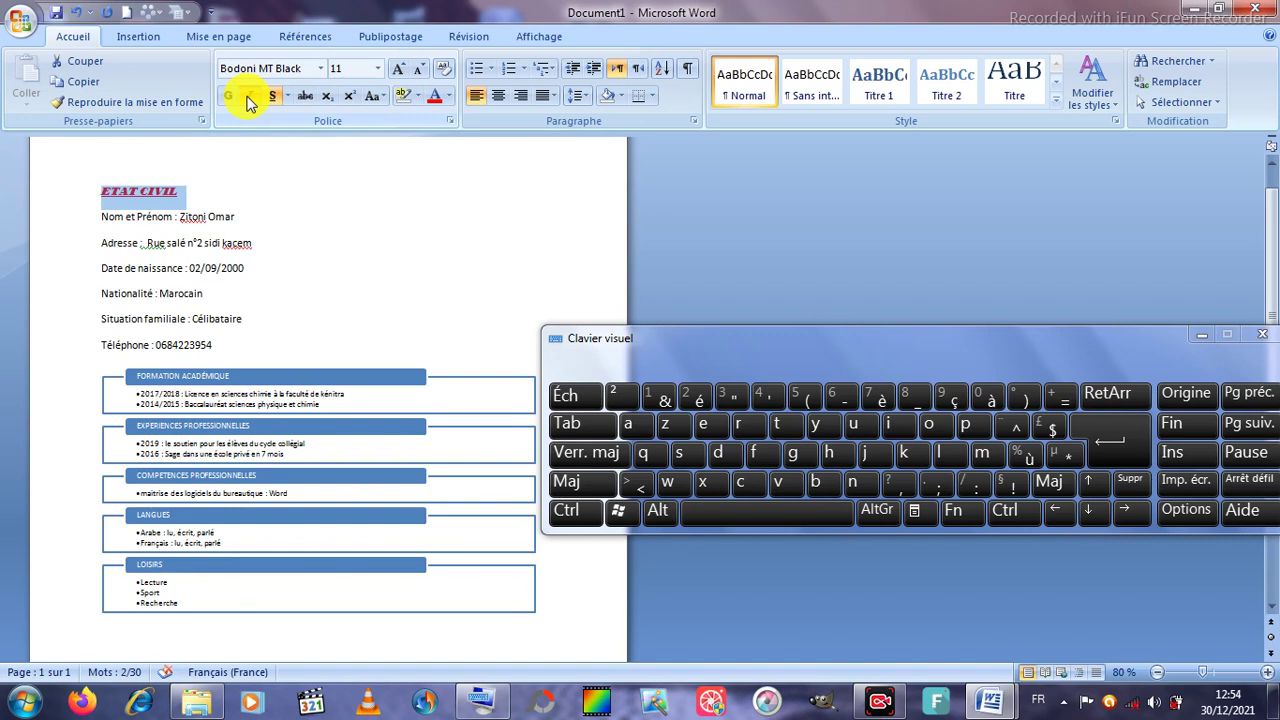
{"action": "left_click", "coordinate": [248, 98]}
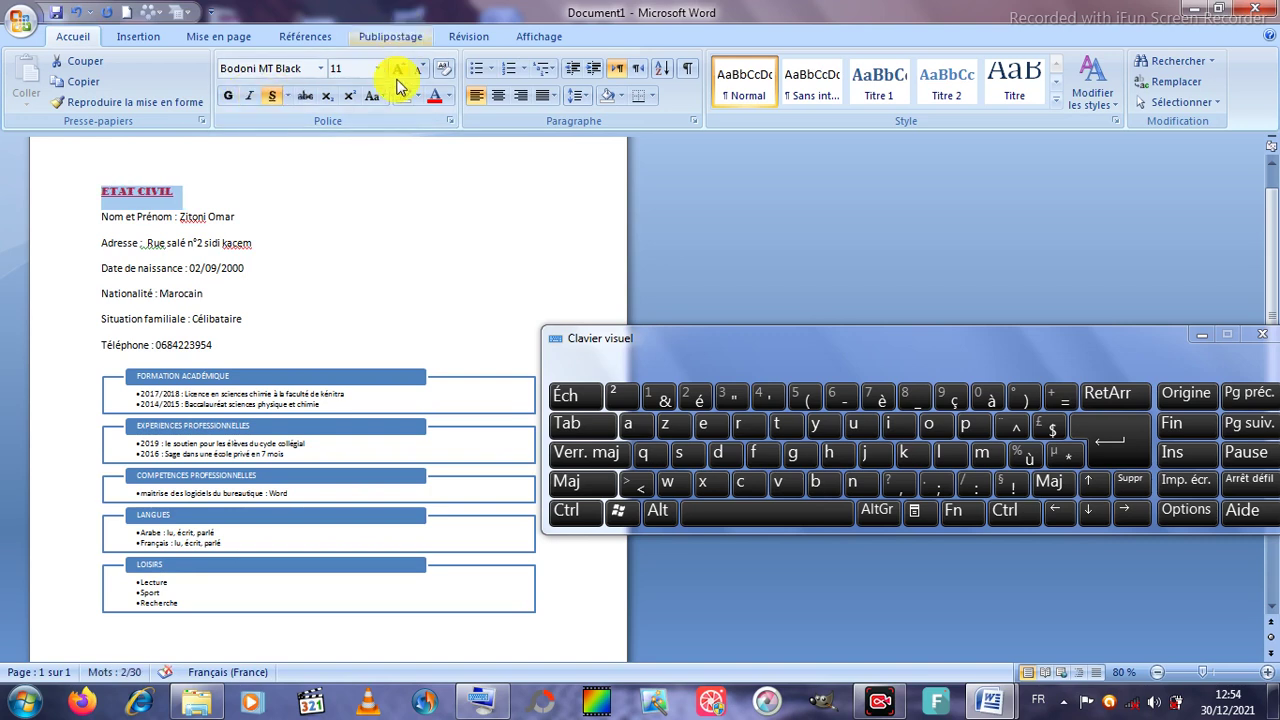
Step: Add a four-diamond bullet in front of the ETAT CIVIL heading
{"action": "right_click", "coordinate": [144, 196]}
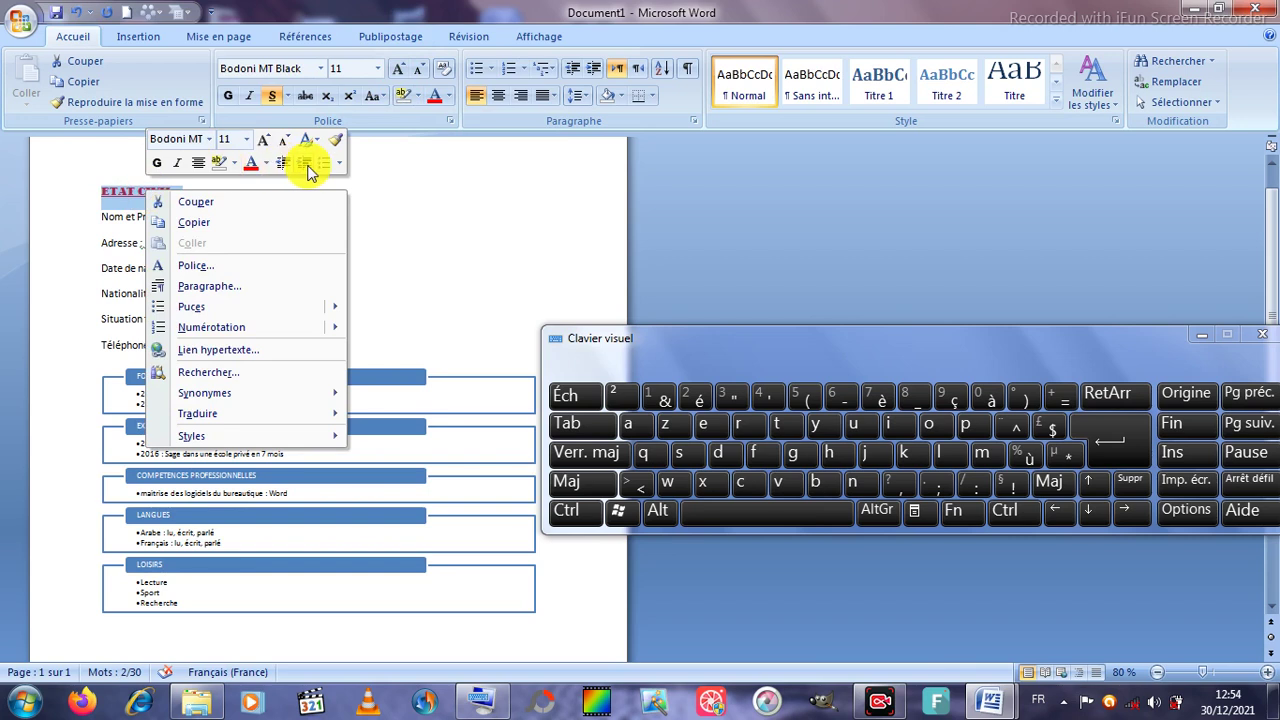
{"action": "left_click", "coordinate": [338, 163]}
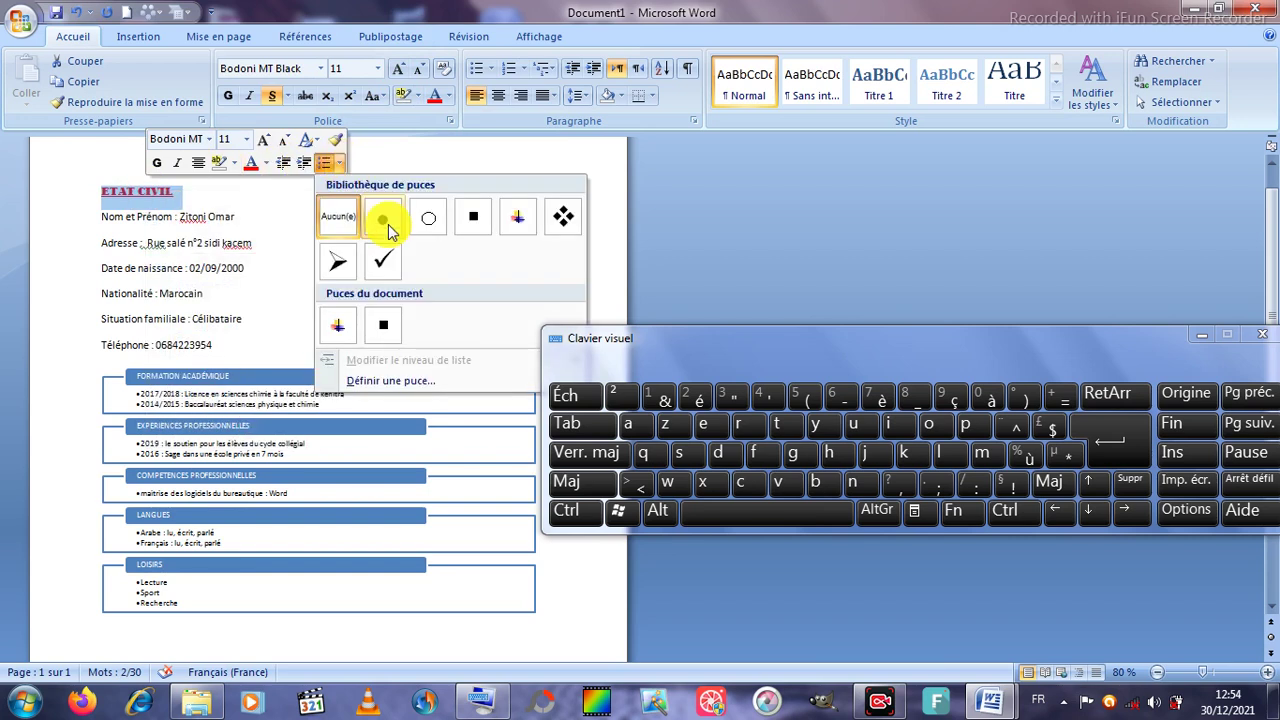
{"action": "left_click", "coordinate": [560, 215]}
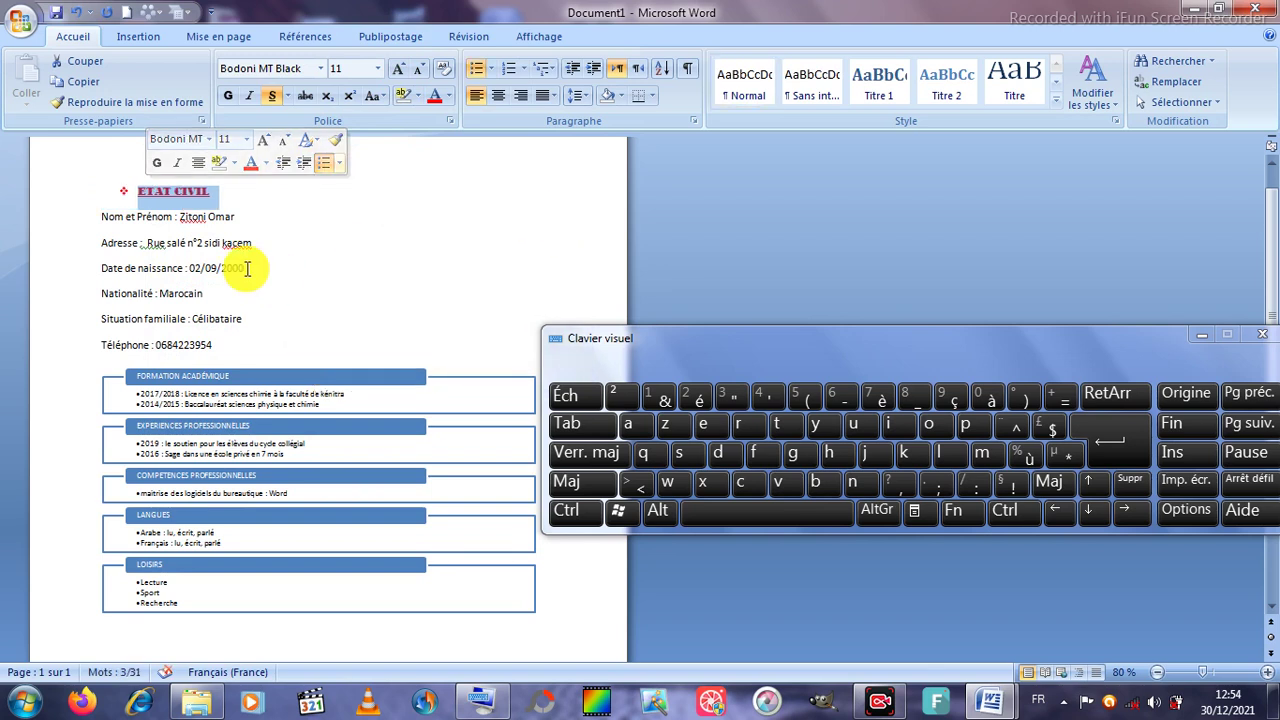
Step: Select the personal detail lines from Nom et Prénom to Téléphone and open the bullet library for them
{"action": "left_click", "coordinate": [103, 212]}
{"action": "left_click_drag", "start_coordinate": [103, 212], "coordinate": [214, 346]}
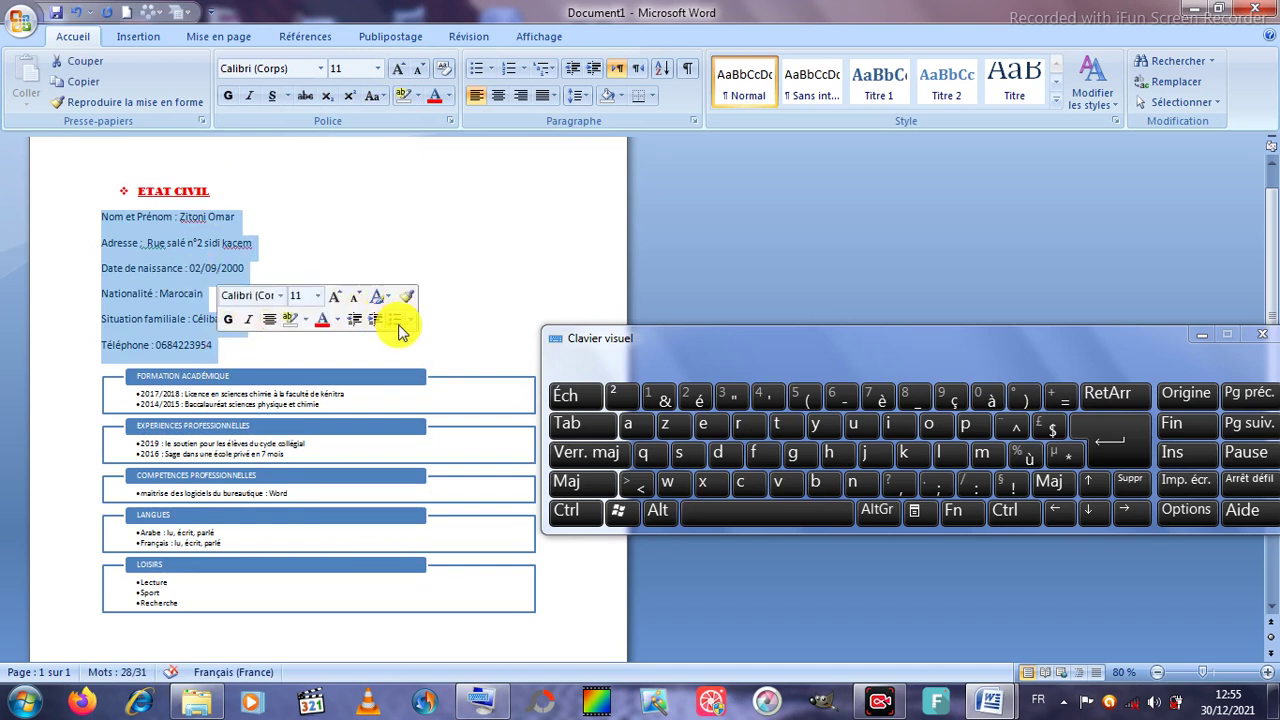
{"action": "left_click", "coordinate": [408, 320]}
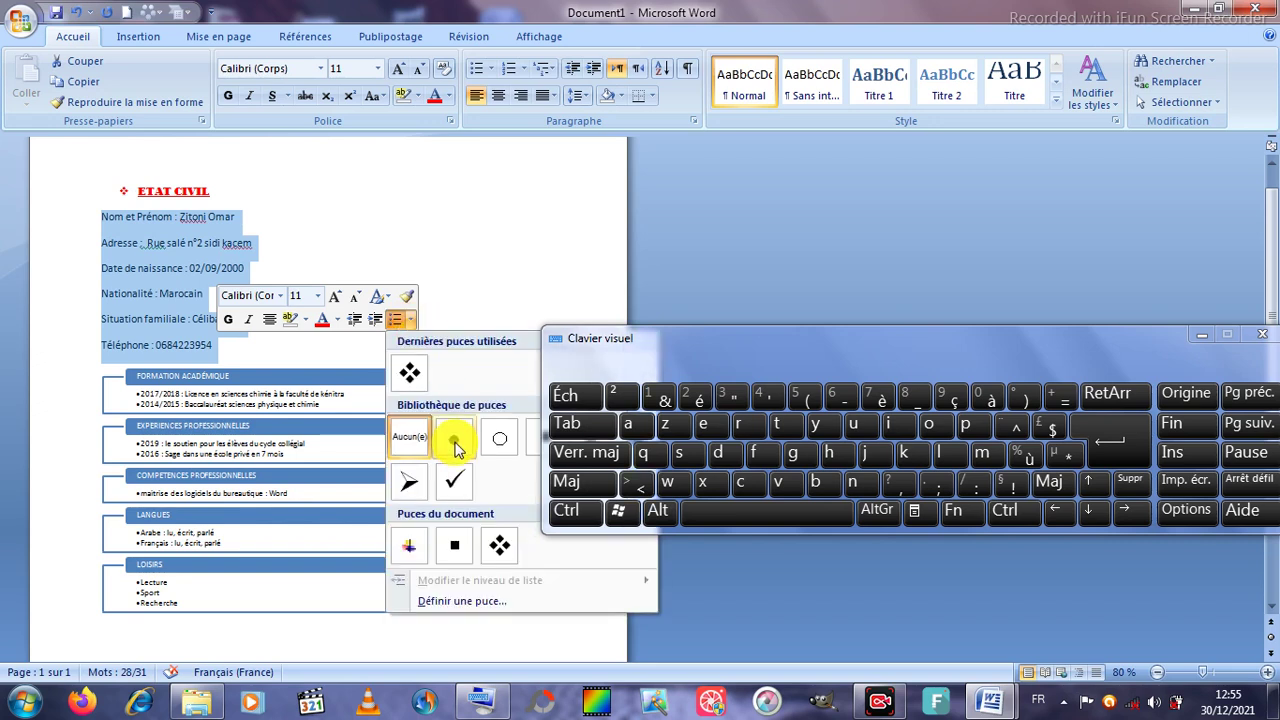